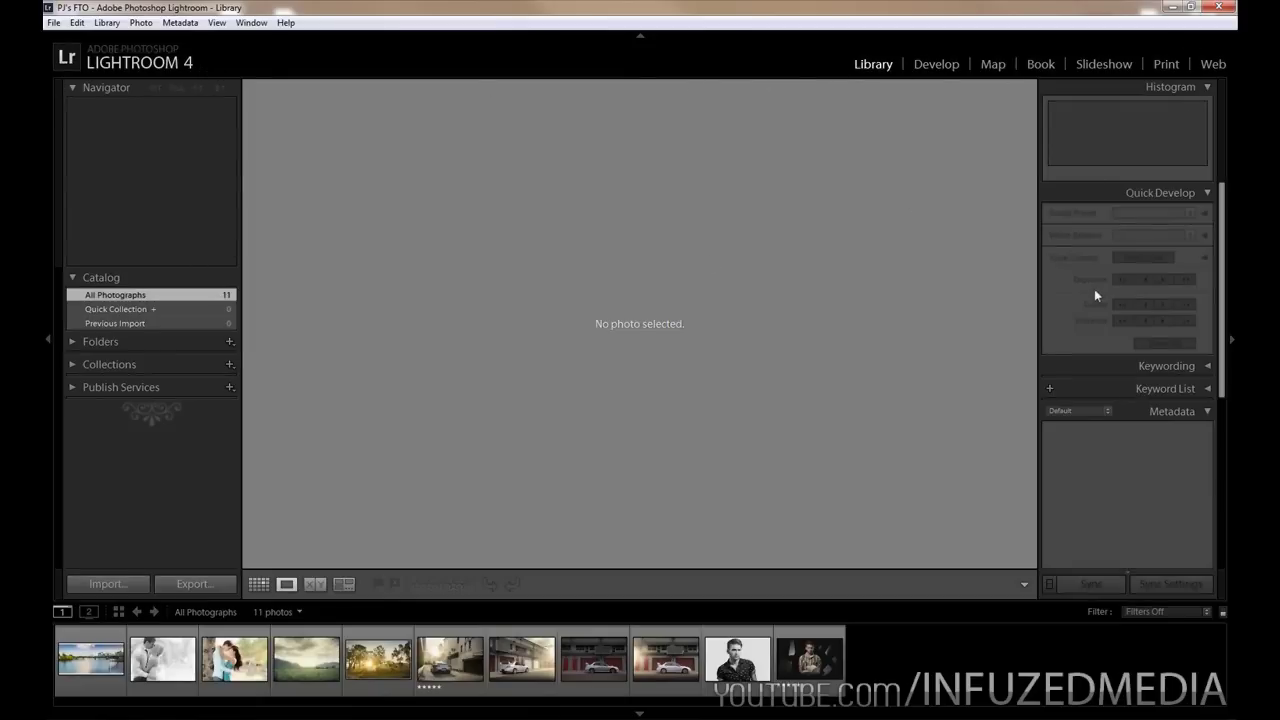
Marquee-select both CR2 files in the RAW Files folder and open Lightroom's Import dialog
scroll(1200, 266, down, 3)
scroll(1195, 265, up, 3)
key(alt+Tab)
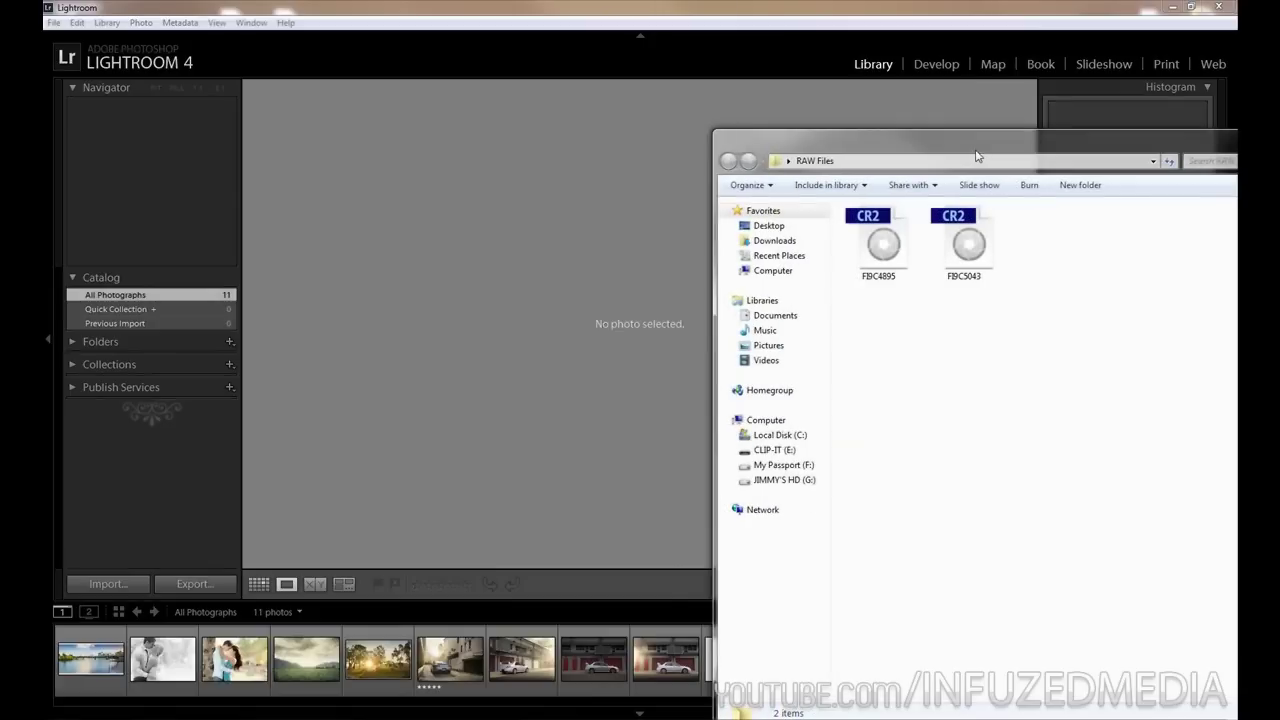
drag(1042, 314, 868, 236)
click(589, 170)
key(ctrl+shift+i)
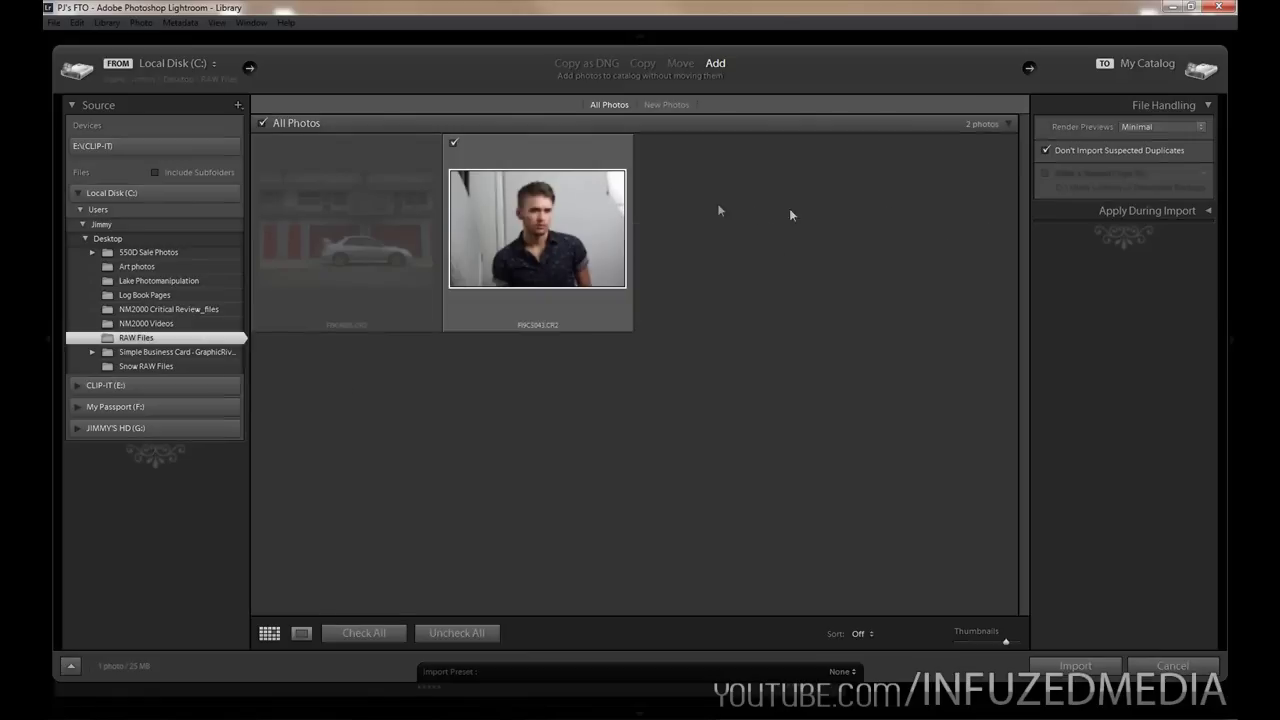
Preview the portrait large and inspect the face at 1:1, panning over nose, lips and chin
double_click(571, 236)
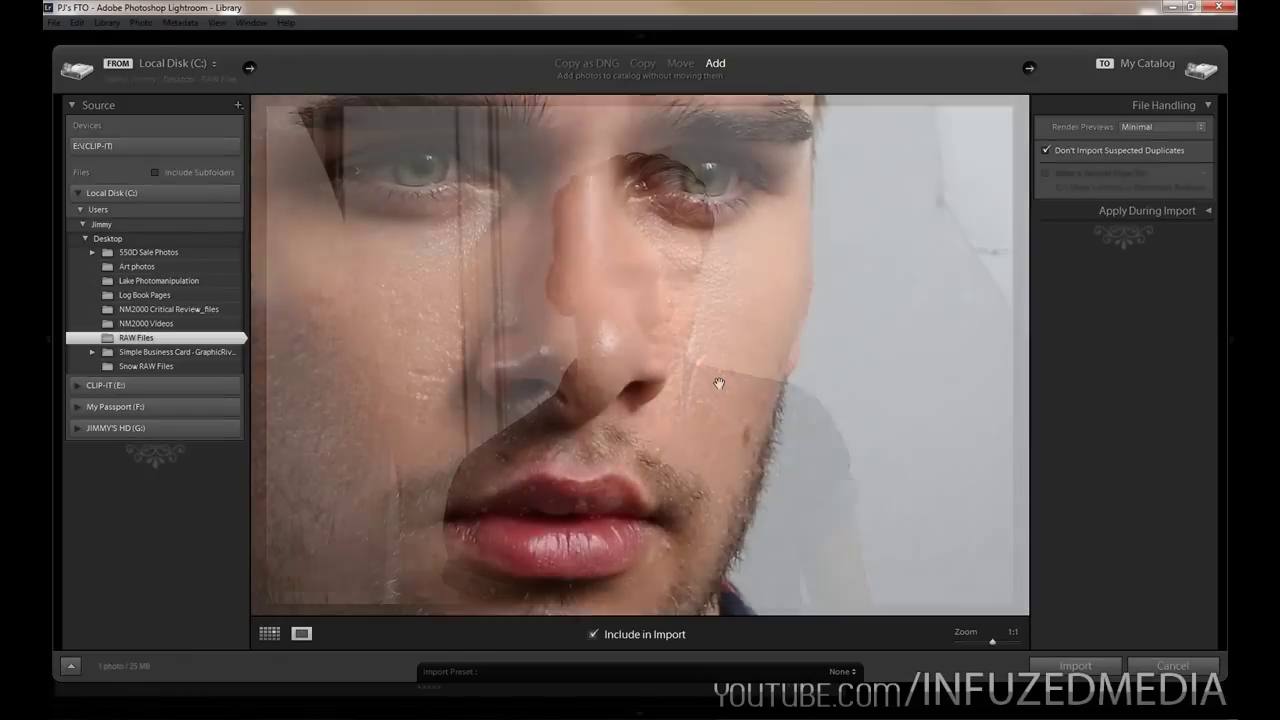
click(647, 312)
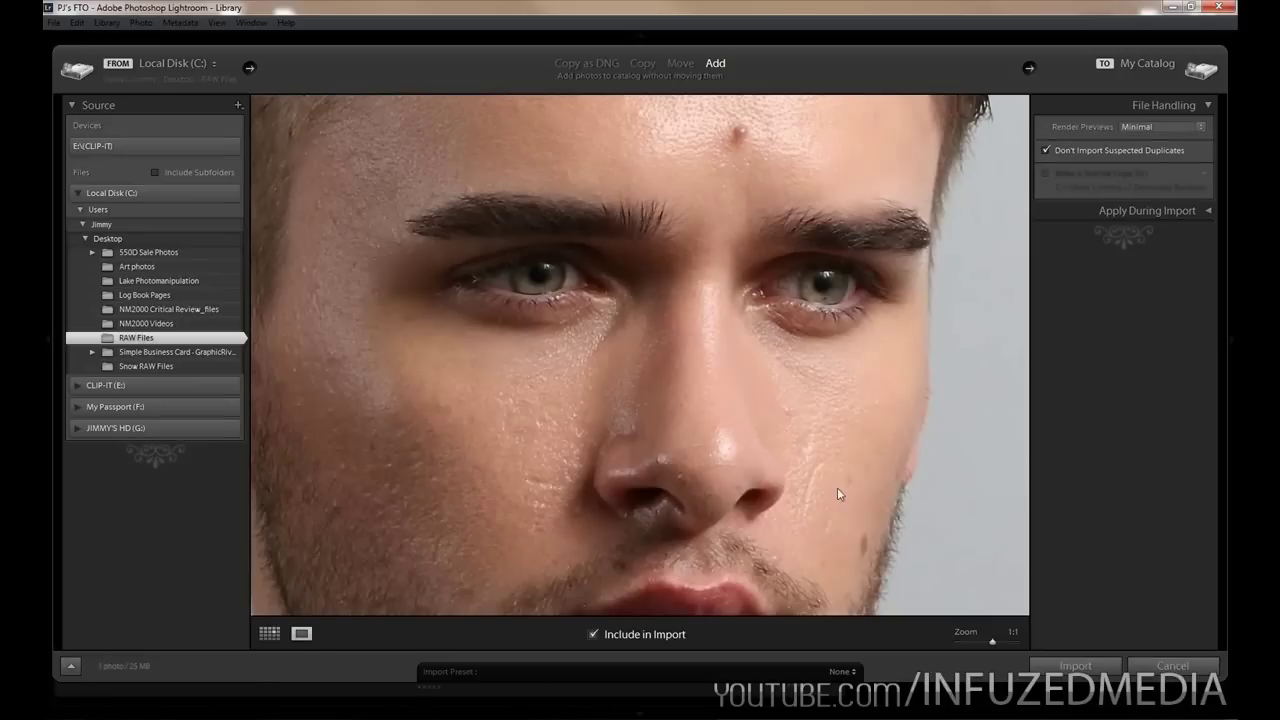
drag(837, 487, 771, 313)
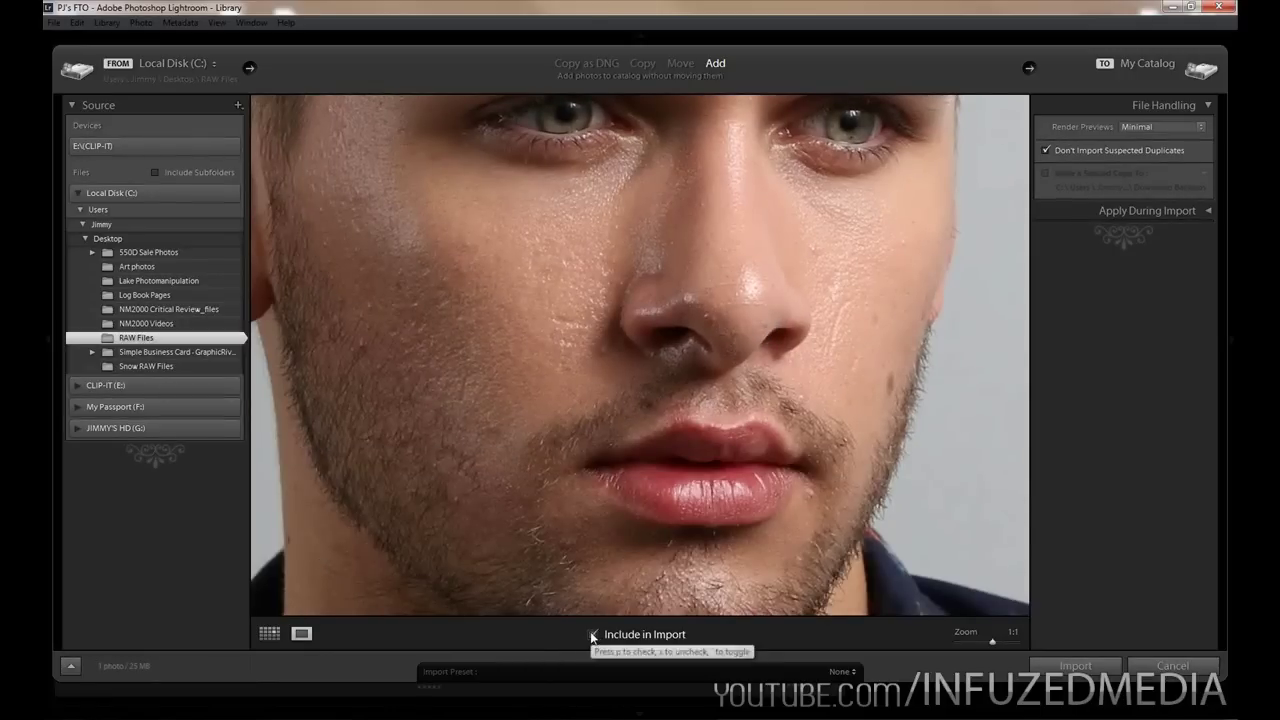
drag(536, 552, 568, 556)
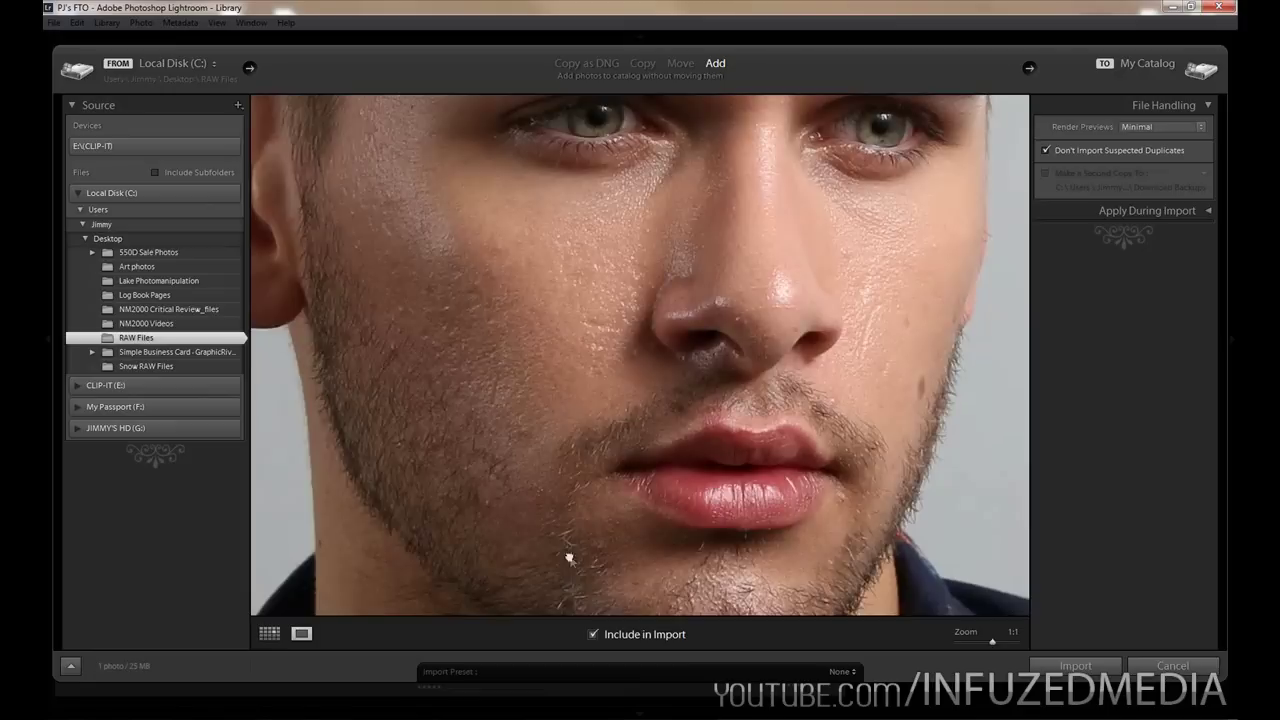
click(568, 556)
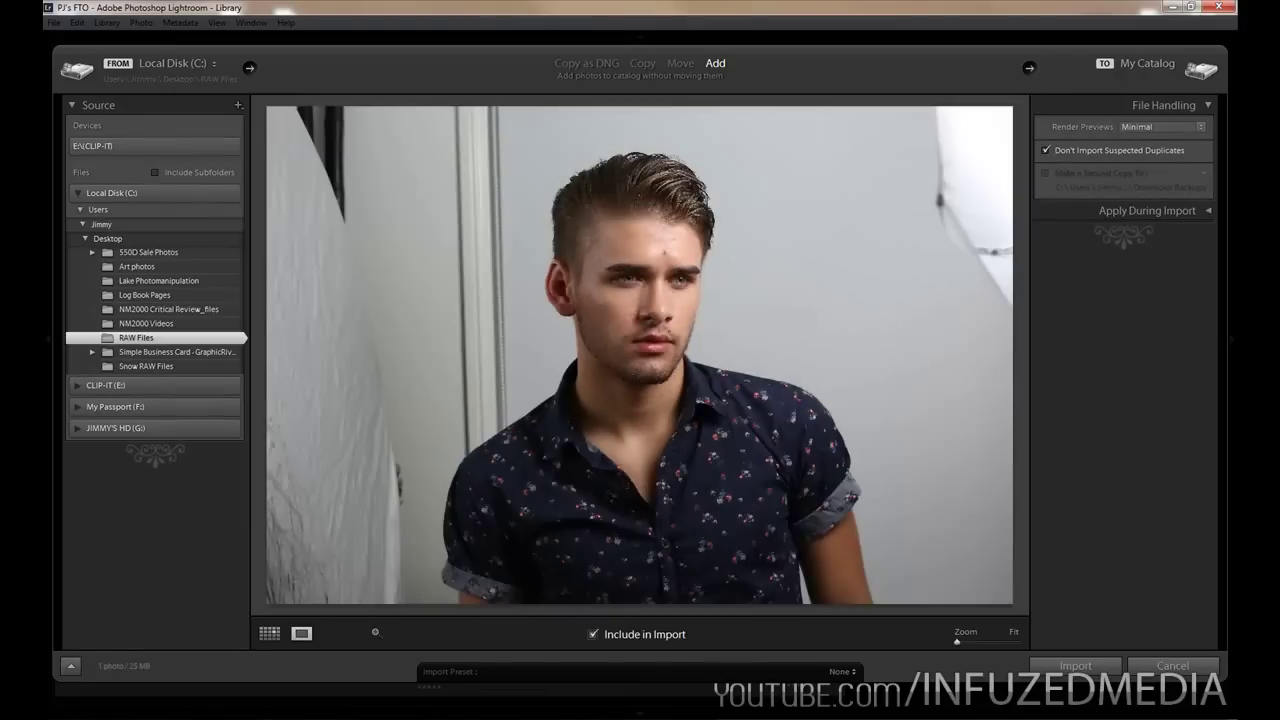
Return to the thumbnails, leave sorting off, resize the thumbnails, and import the portrait
click(272, 633)
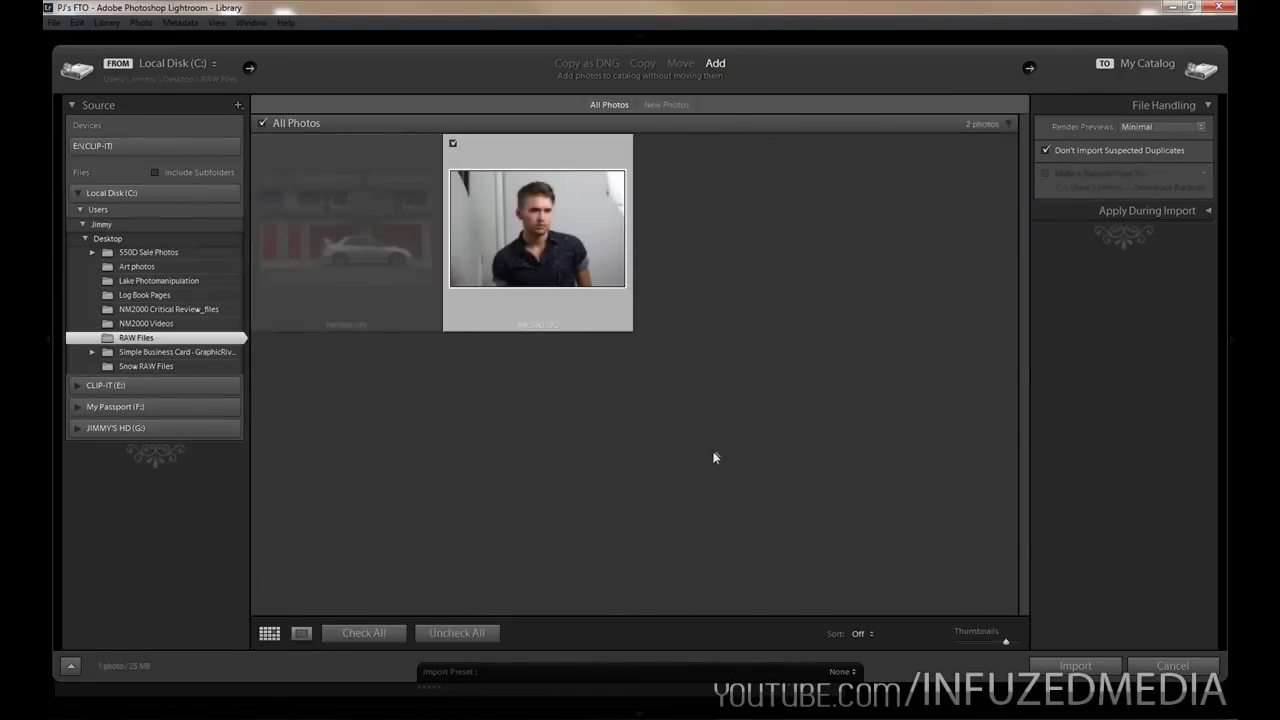
click(870, 636)
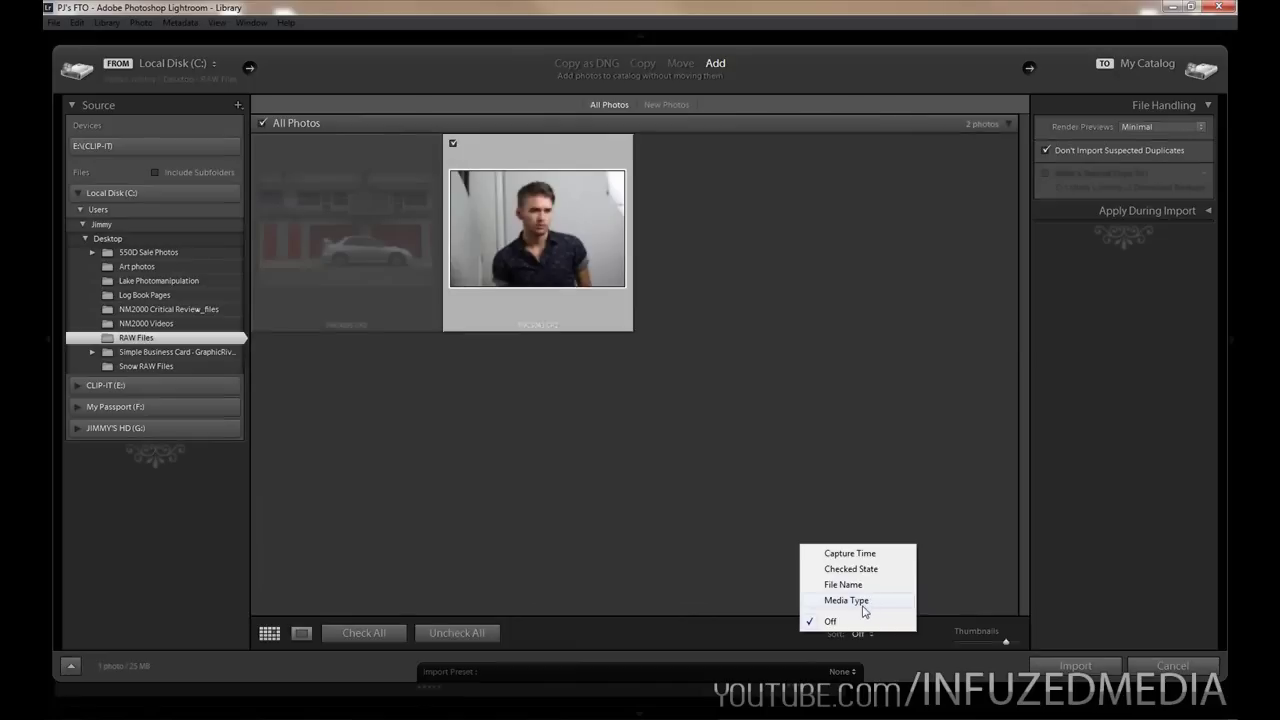
click(990, 648)
mouse_move(1007, 647)
mouse_down()
mouse_move(943, 640)
mouse_move(1010, 634)
mouse_move(985, 640)
mouse_up()
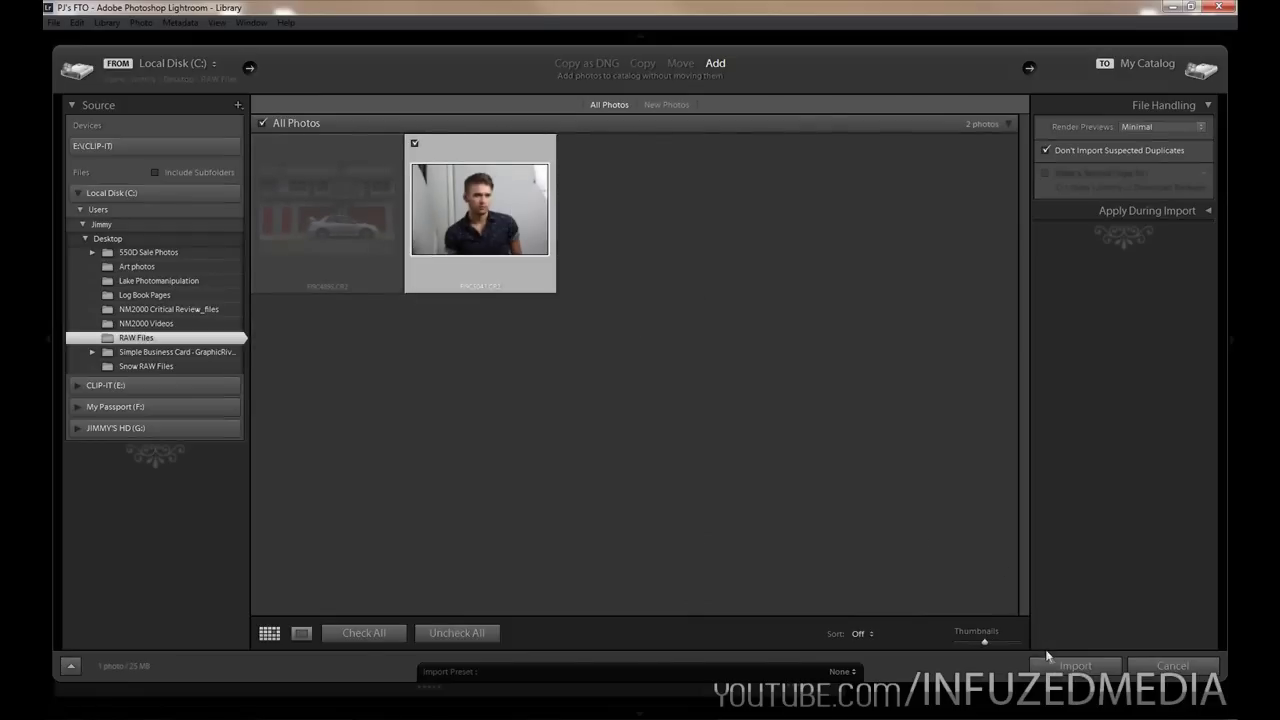
click(1068, 670)
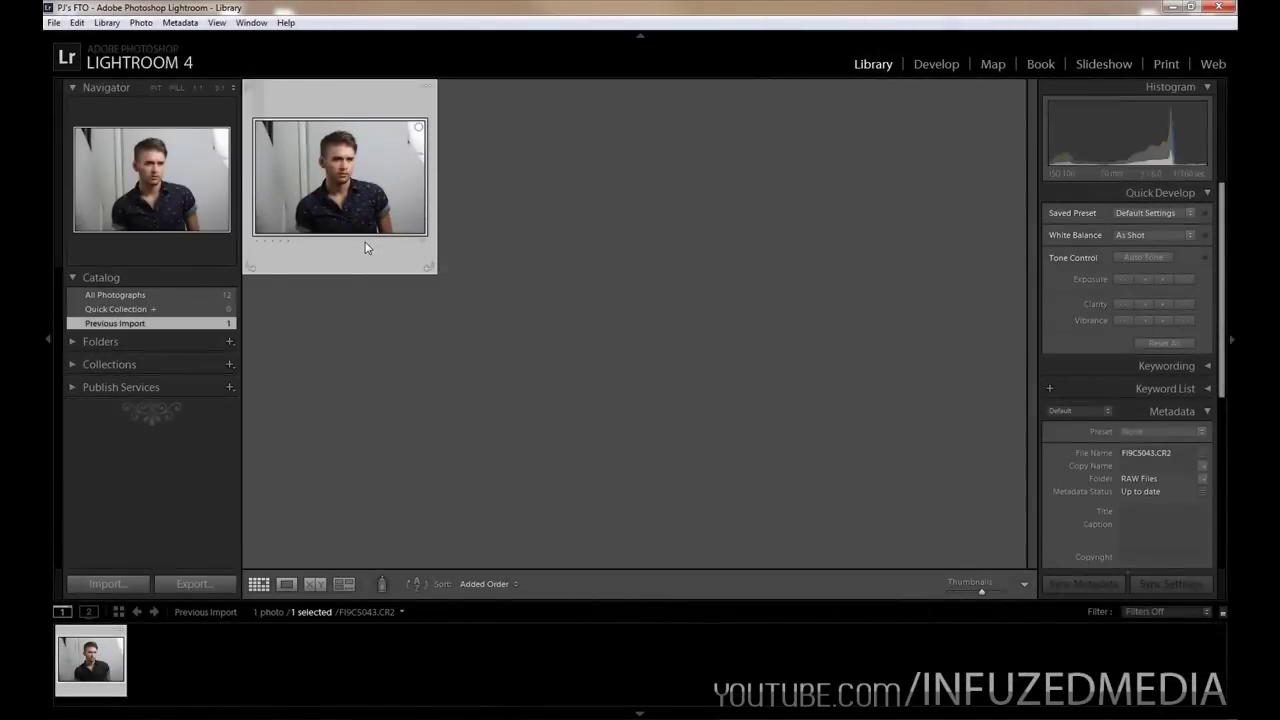
Show All Photographs and scroll through the 12 catalog photos, including the new portrait
click(131, 296)
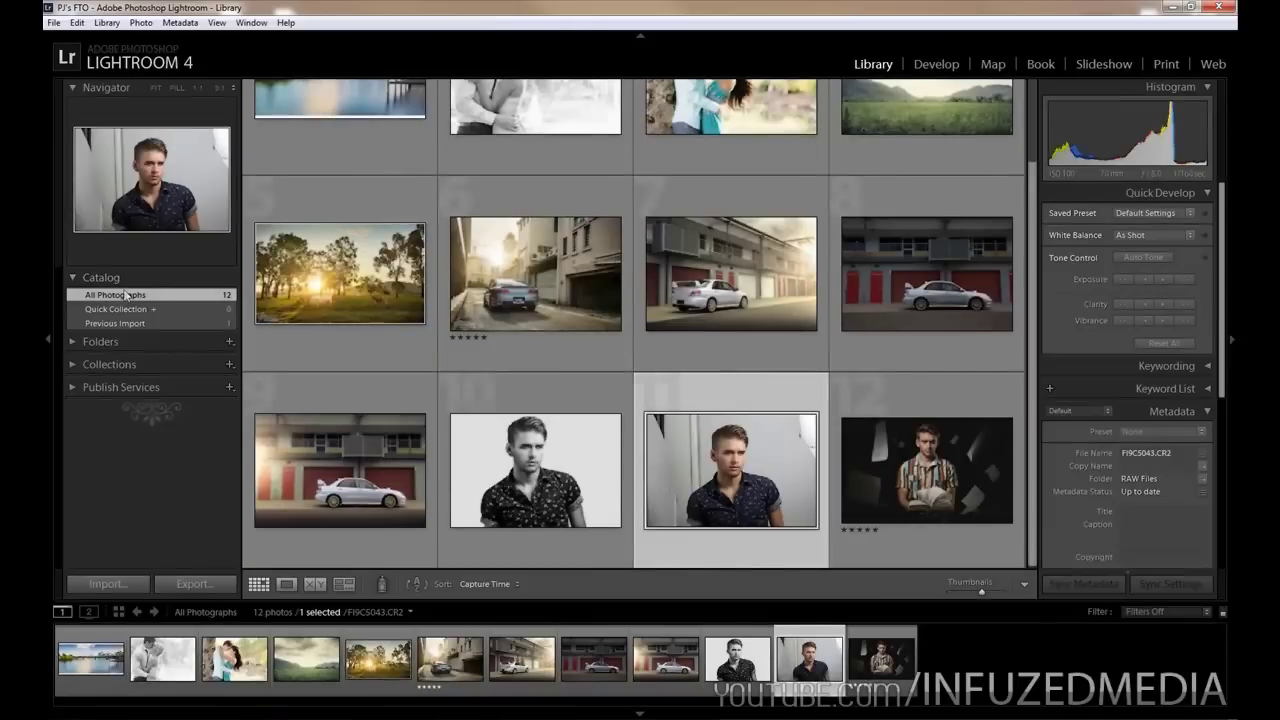
scroll(430, 365, up, 2)
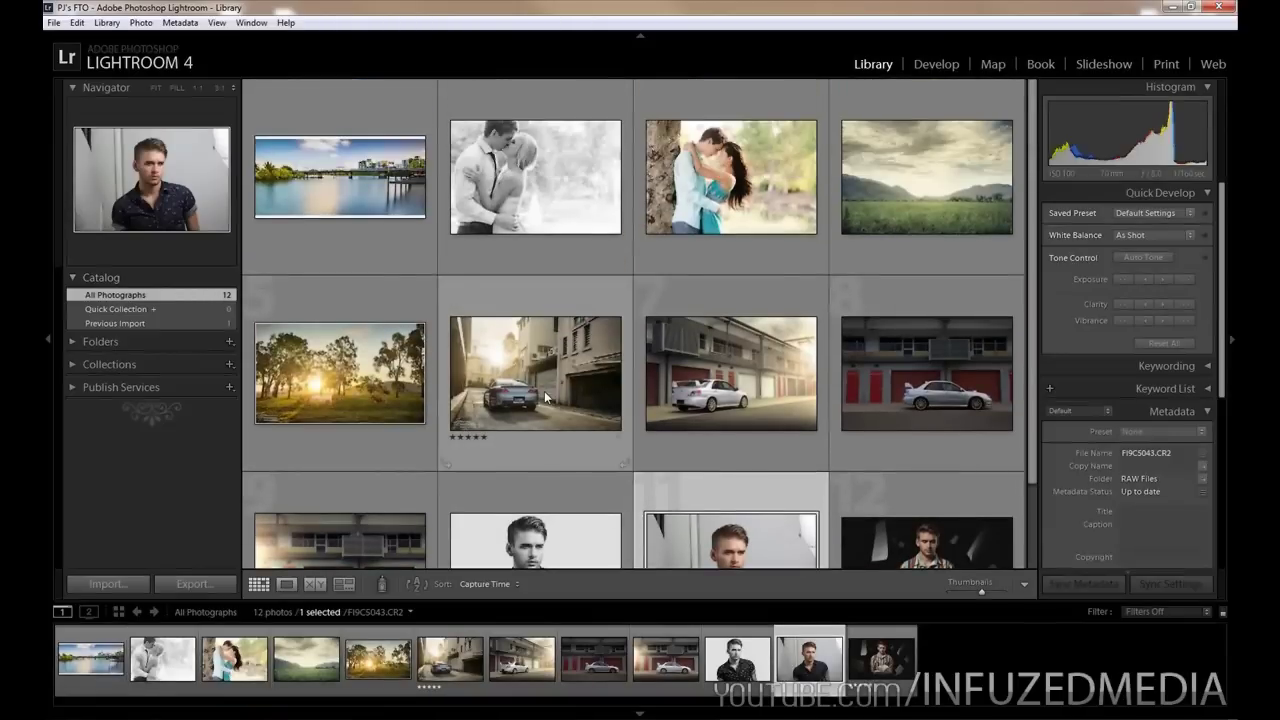
scroll(544, 391, down, 1)
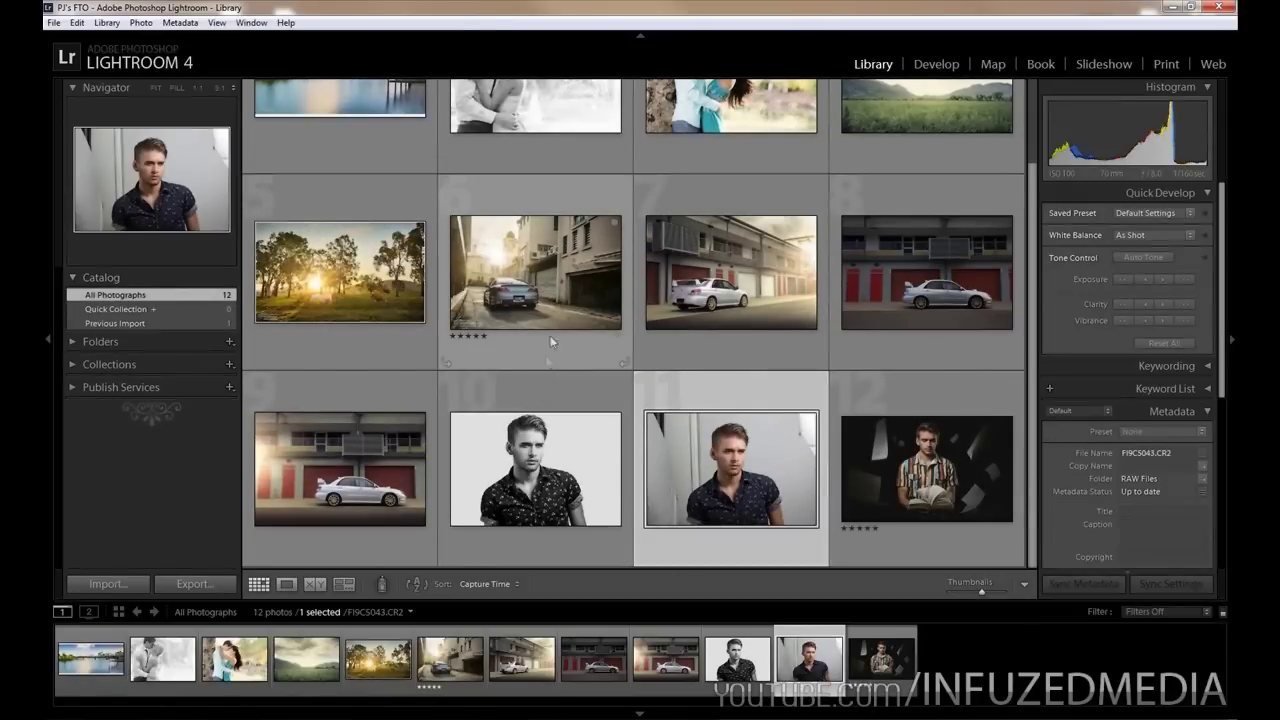
scroll(551, 331, up, 1)
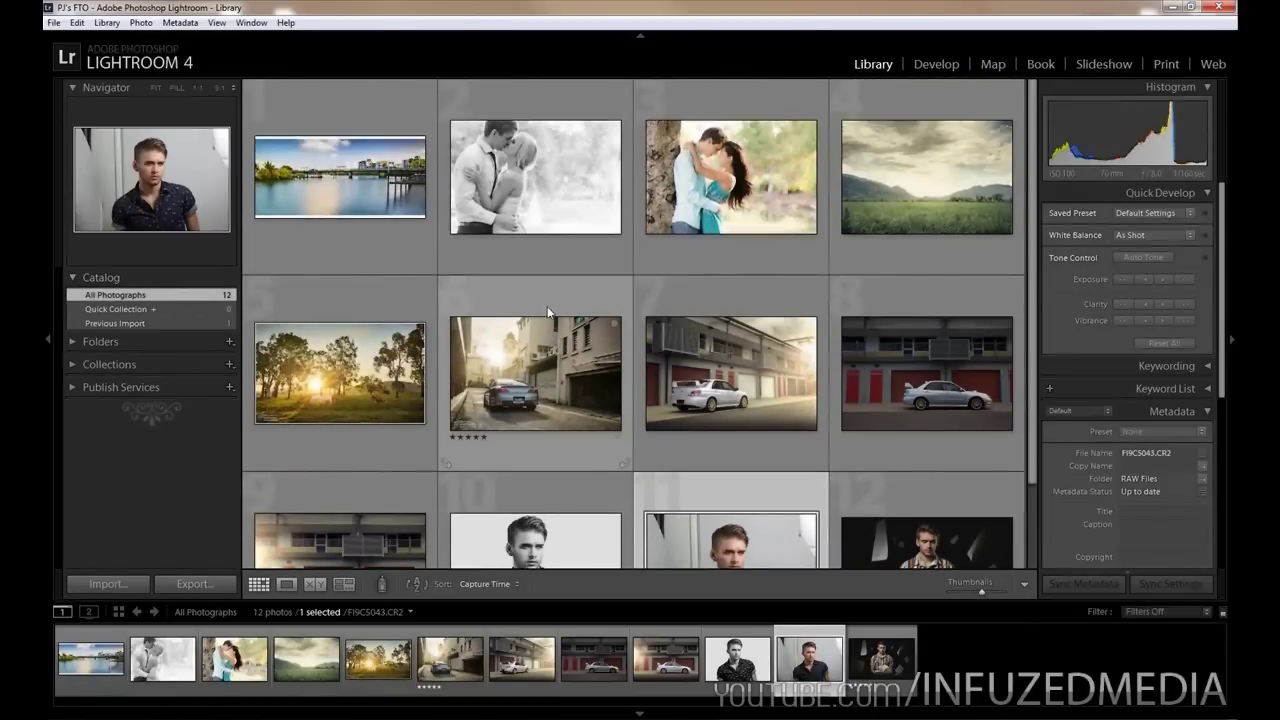
click(57, 23)
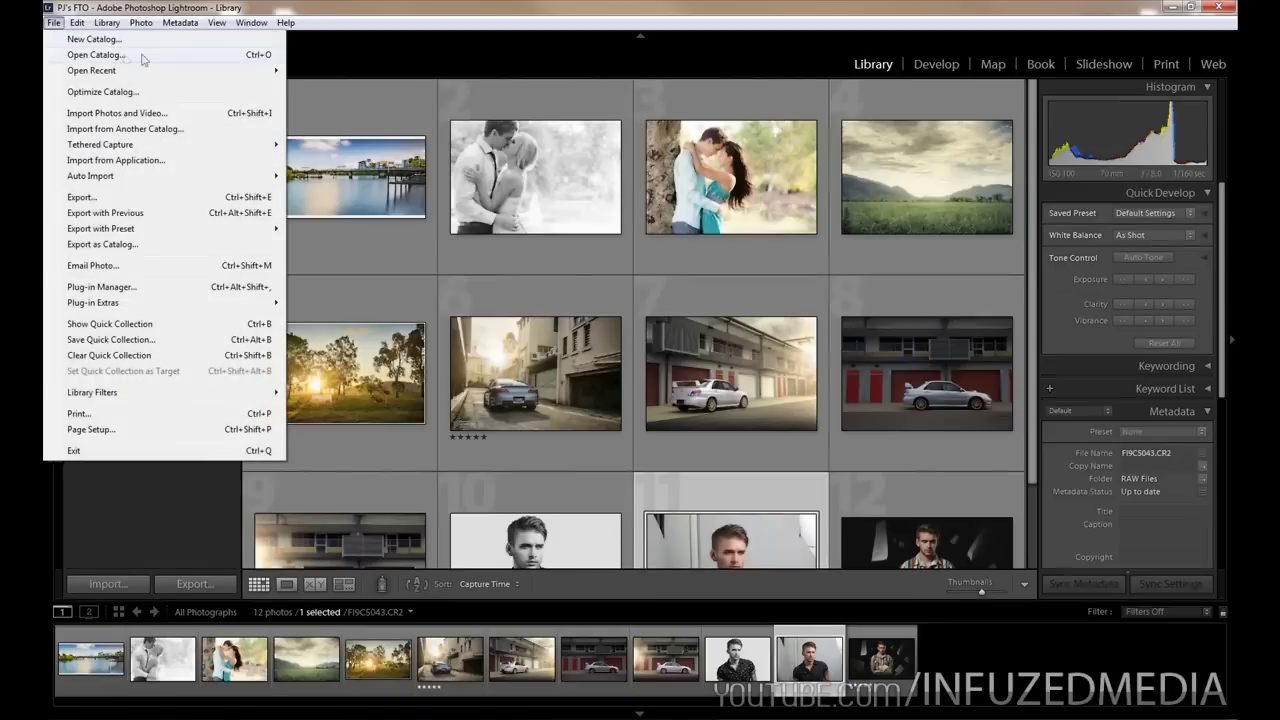
Dismiss File > Open Recent without choosing a catalog and view the portrait in Loupe
mouse_move(170, 72)
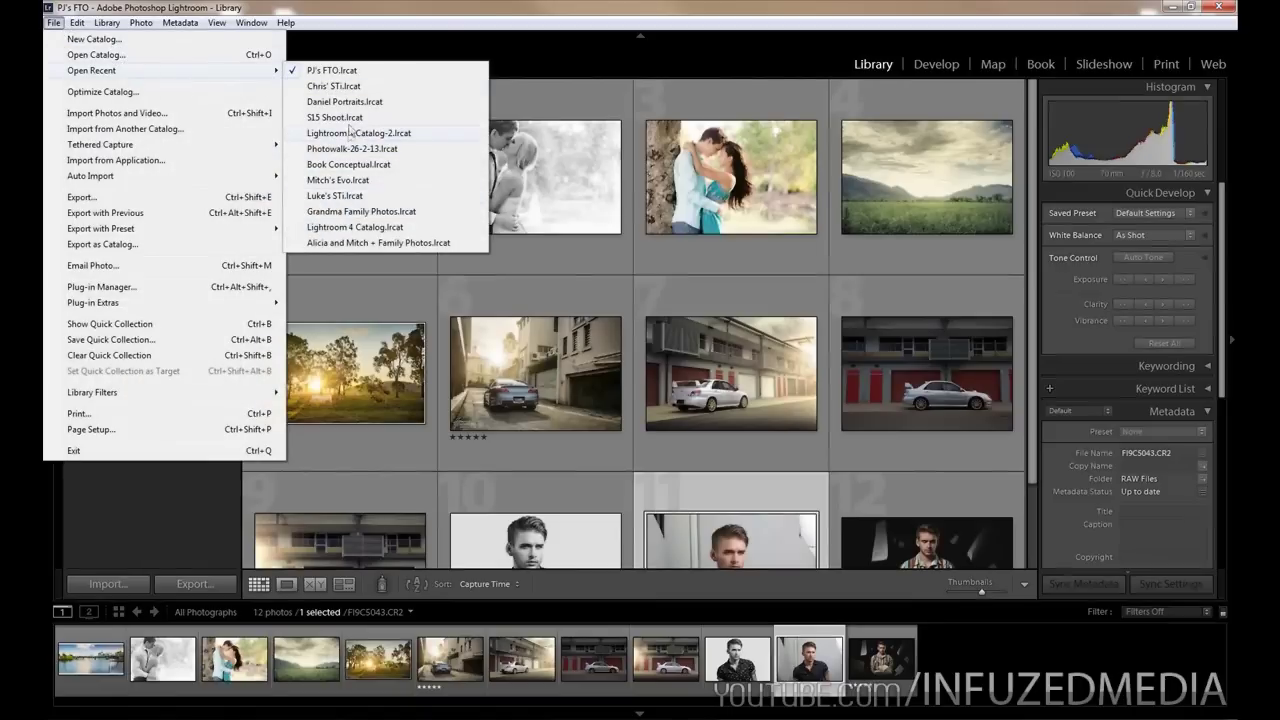
key(Escape)
key(e)
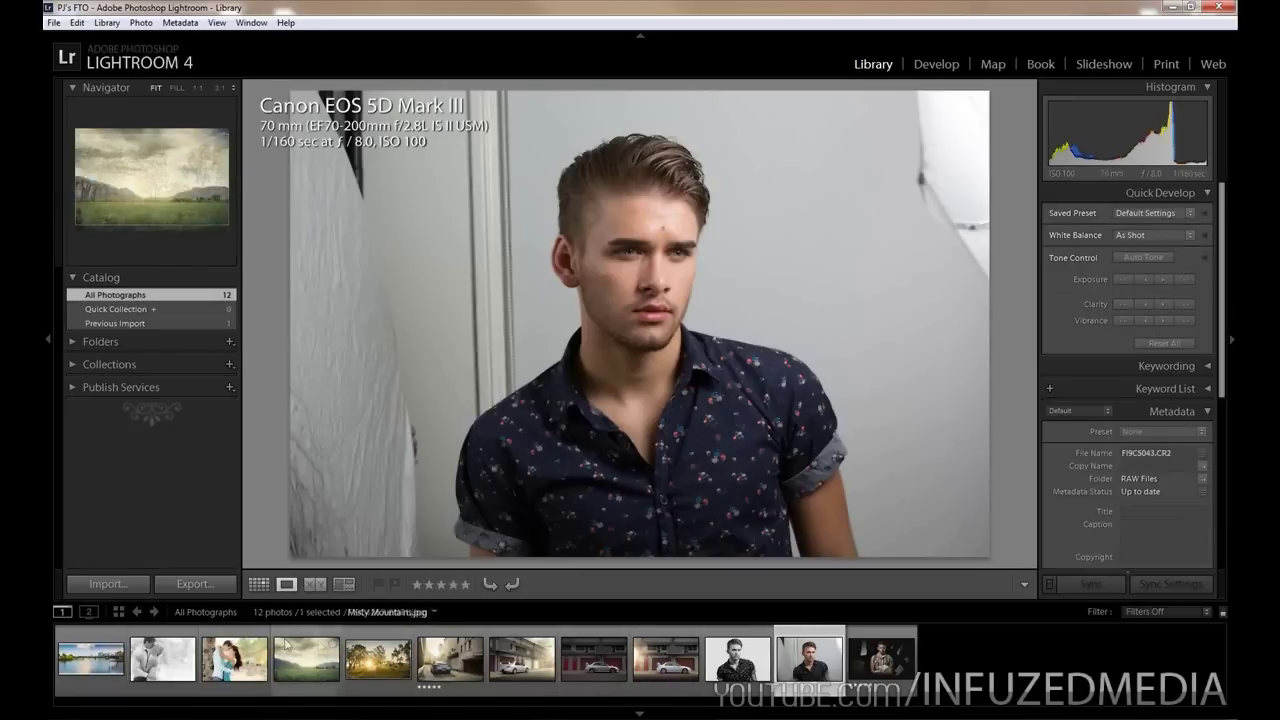
View the kiss photo, then car photo STI_1.jpg, large, check the grid, and return to Loupe
click(181, 665)
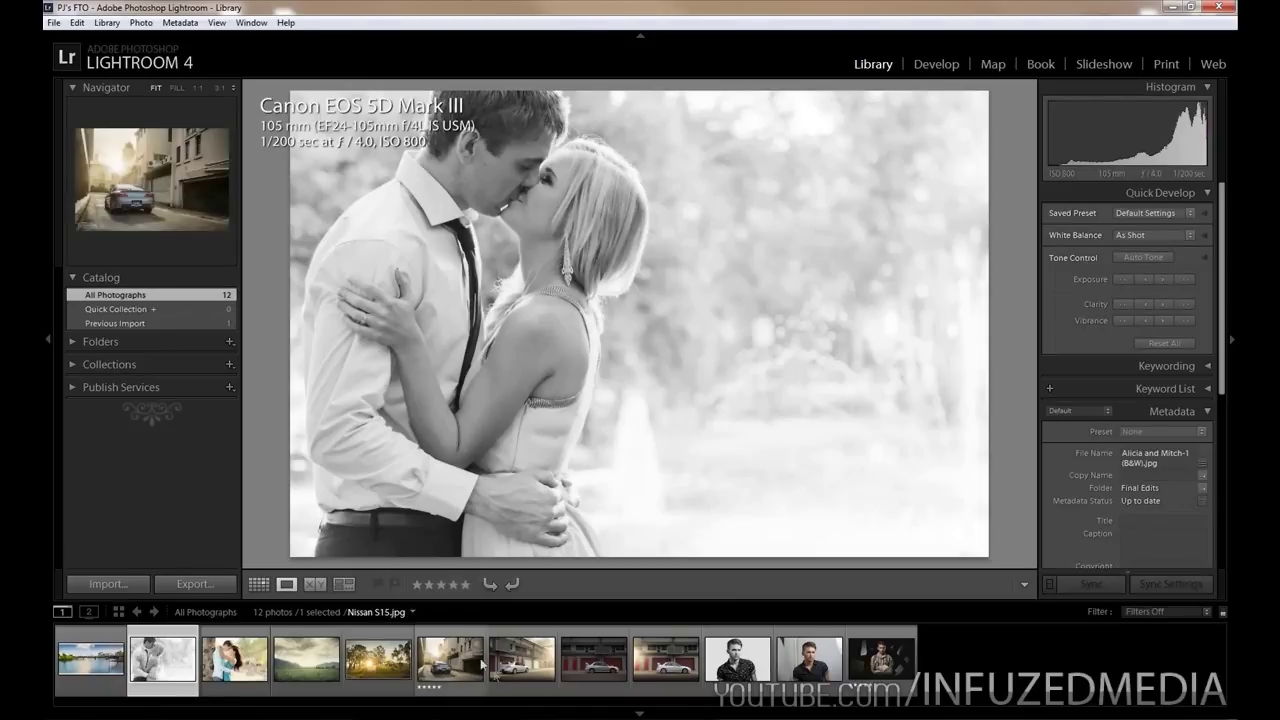
click(507, 680)
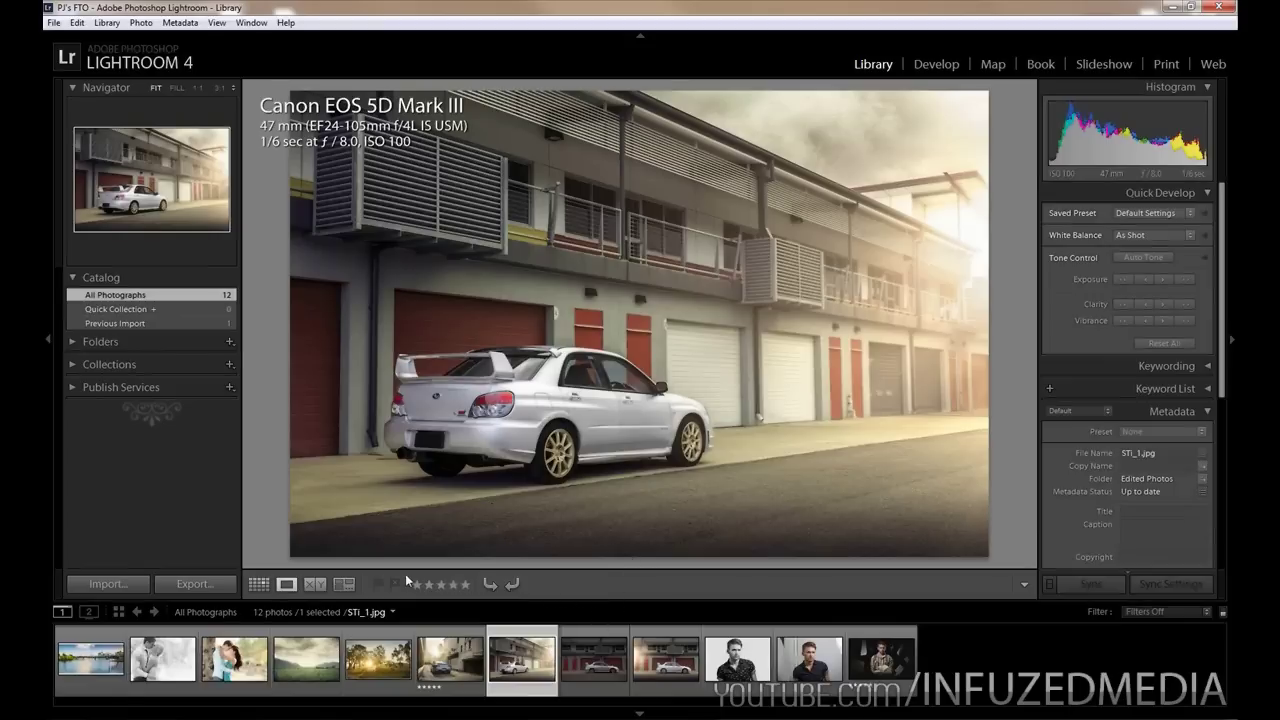
click(259, 585)
scroll(850, 410, down, 1)
scroll(600, 460, up, 1)
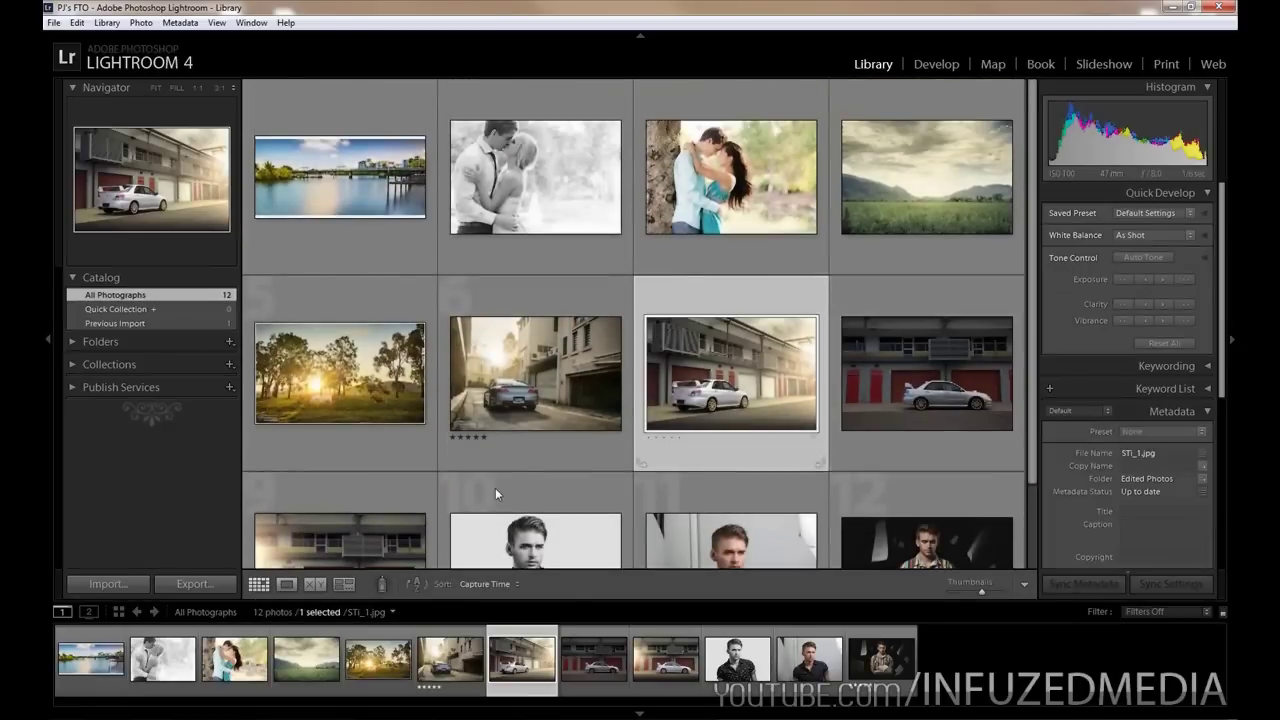
click(291, 587)
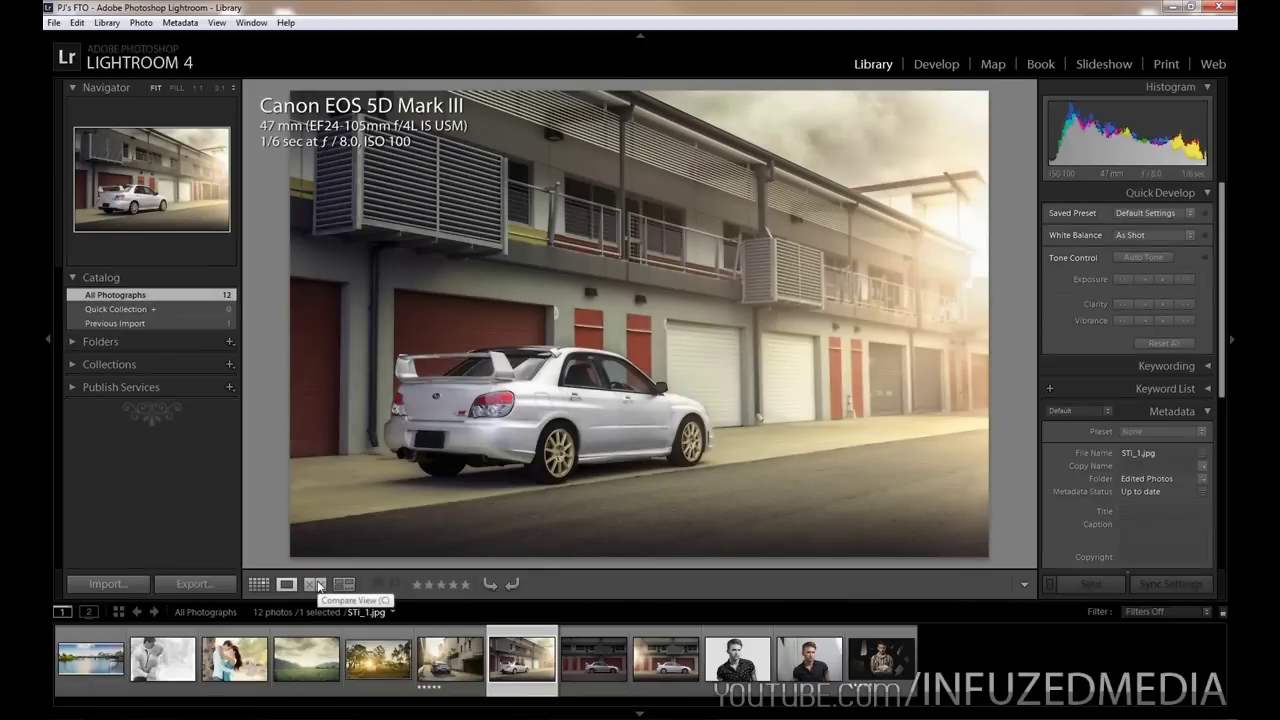
Select the white car and red-door car shots and compare them side by side
click(318, 586)
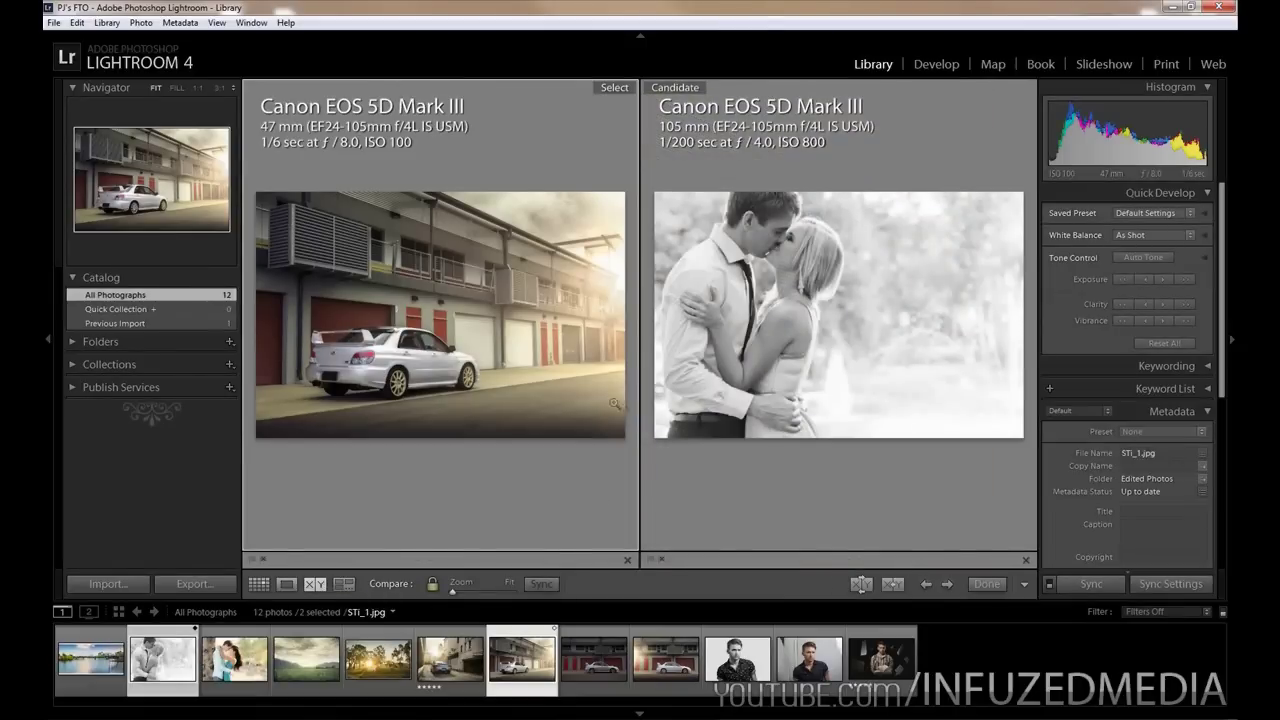
key(Right)
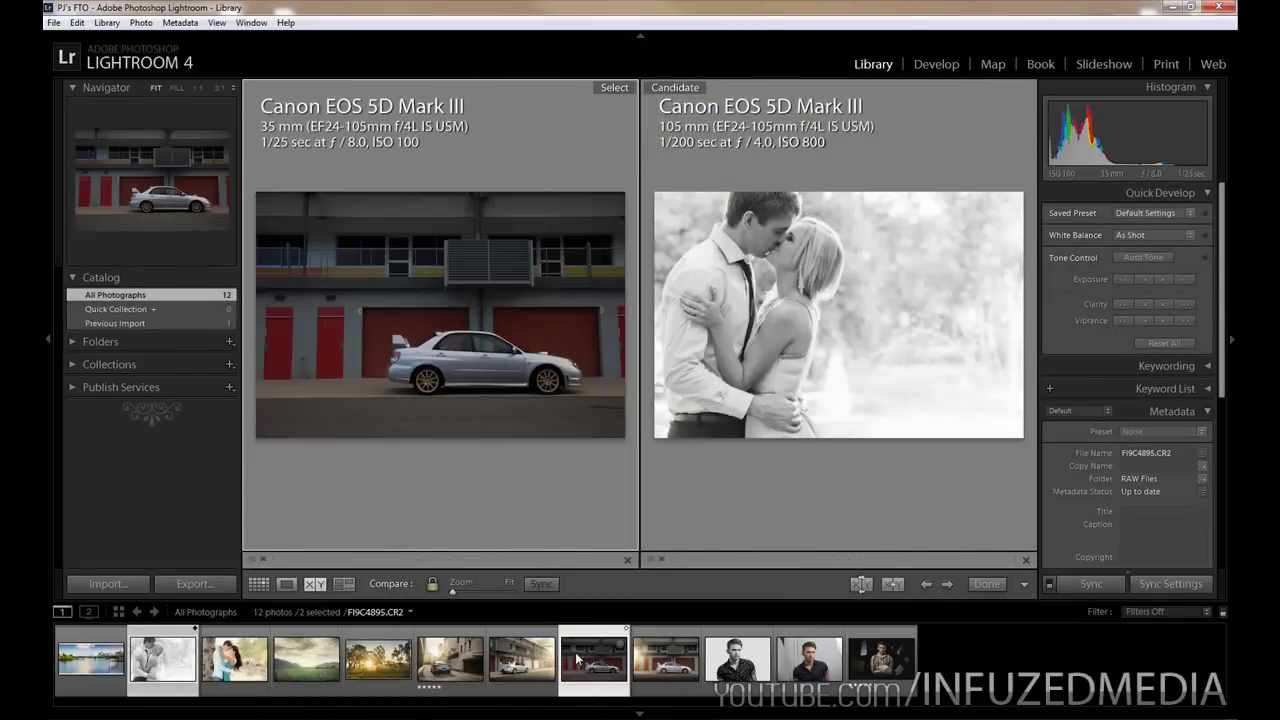
click(258, 583)
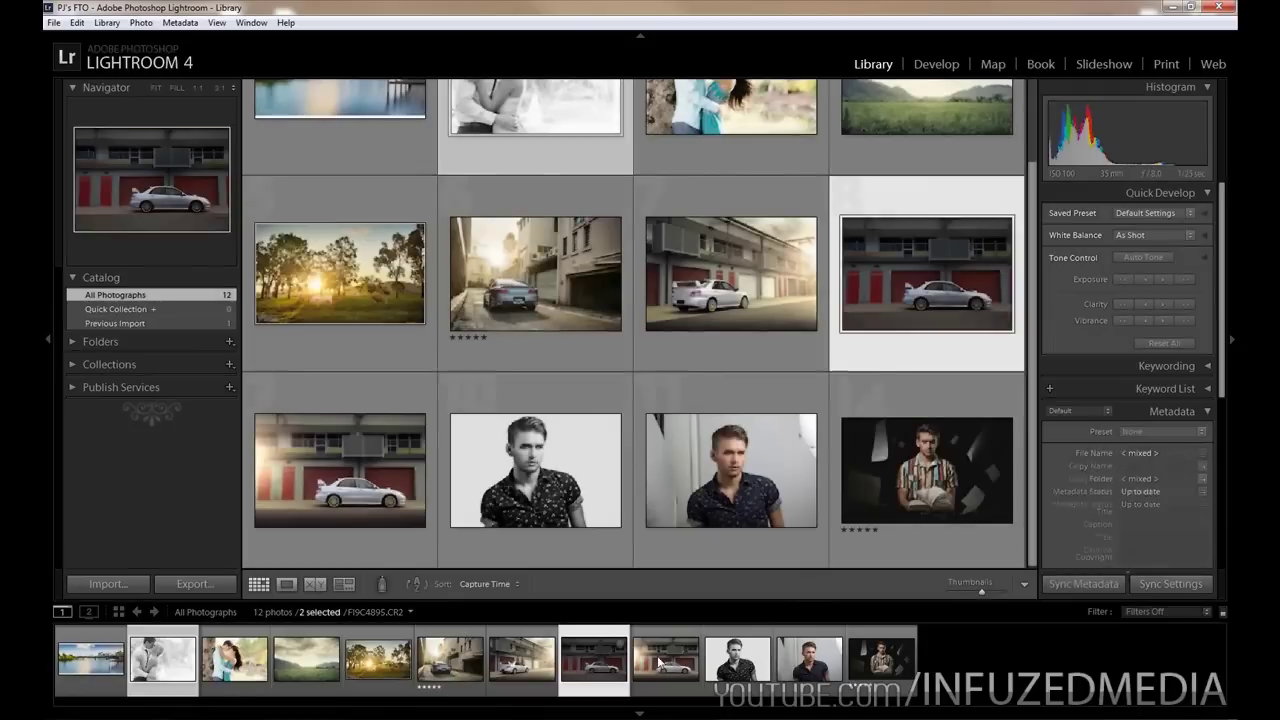
key(Right)
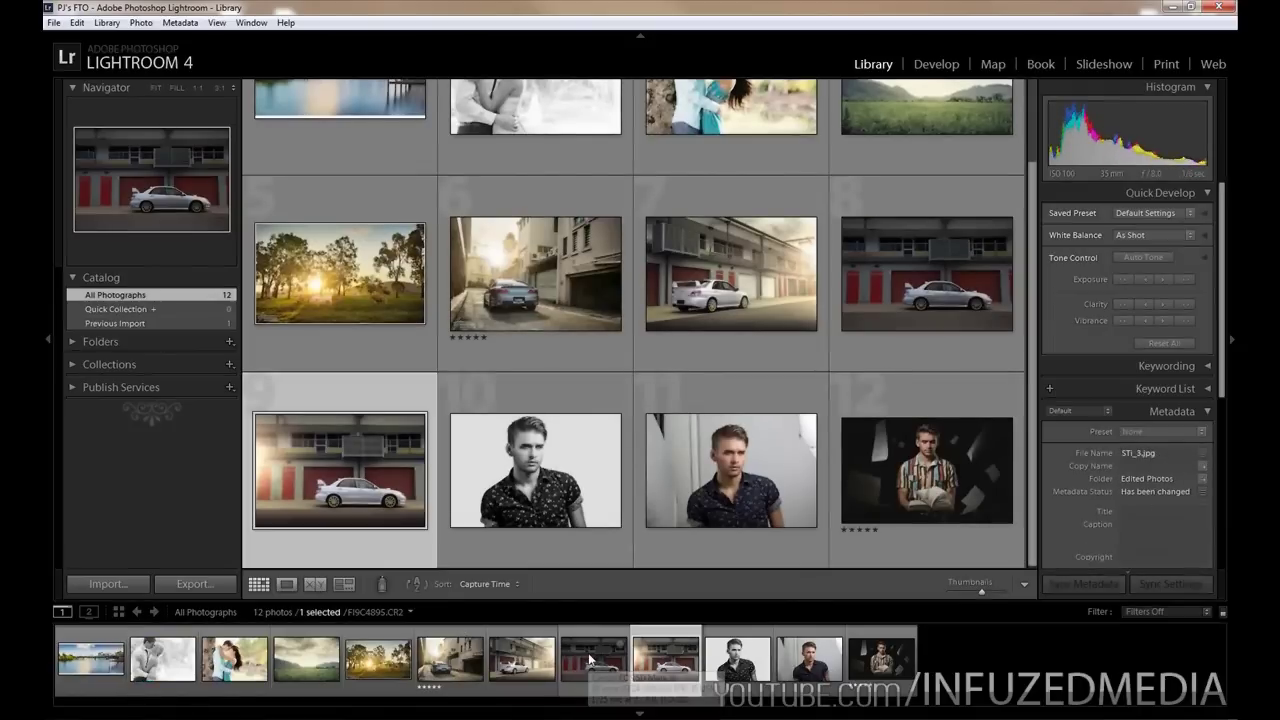
ctrl+click(590, 662)
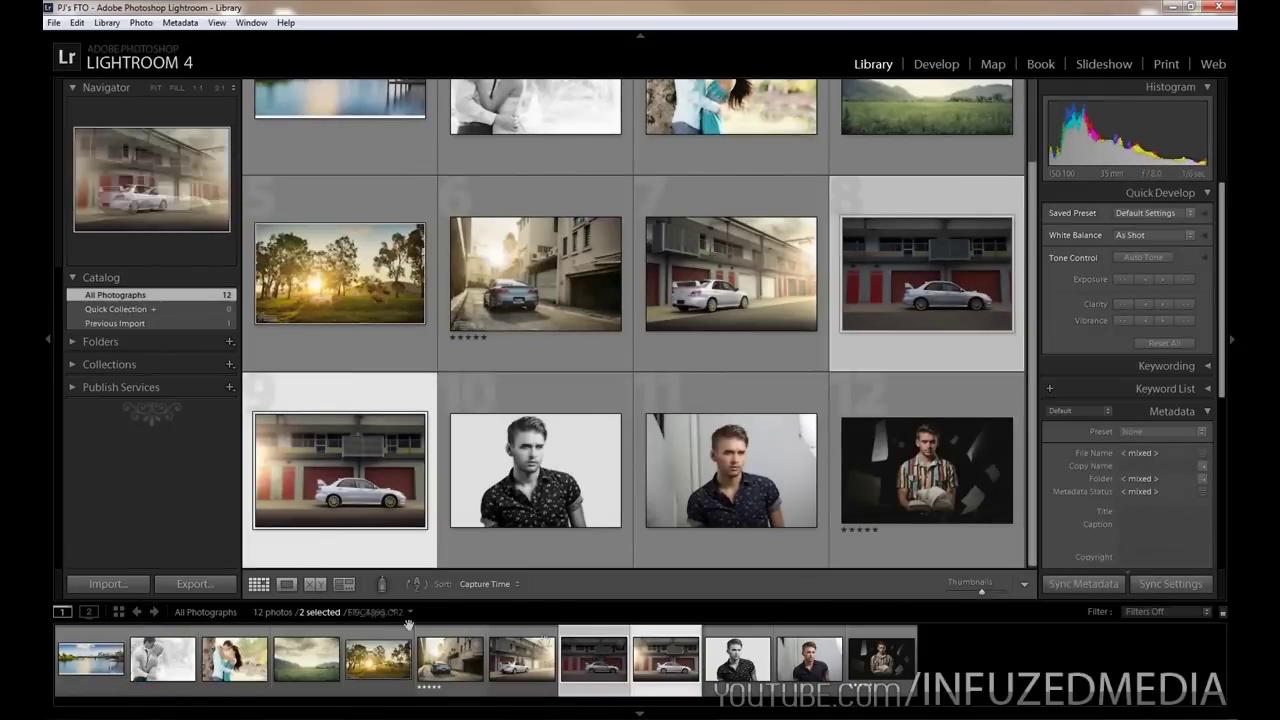
click(315, 584)
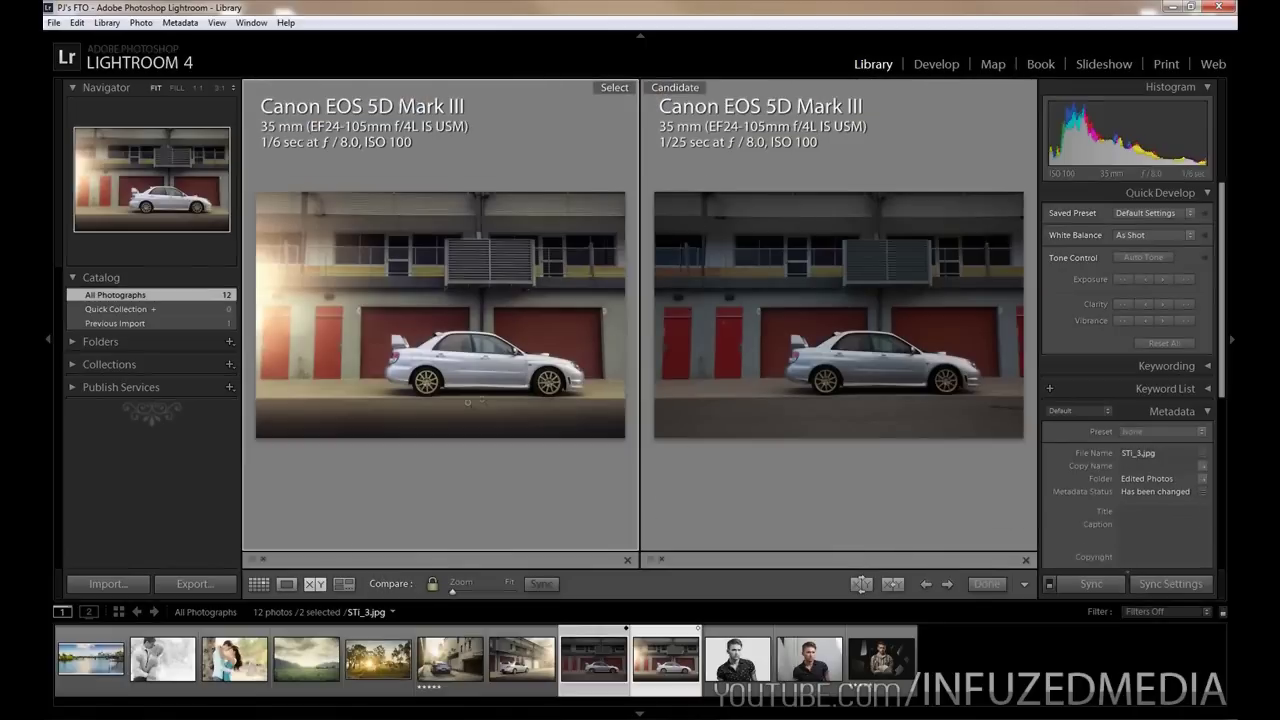
Zoom both compared shots to 1:1 on the wheel, pan to window and handle, then fit
click(430, 380)
drag(509, 371, 531, 323)
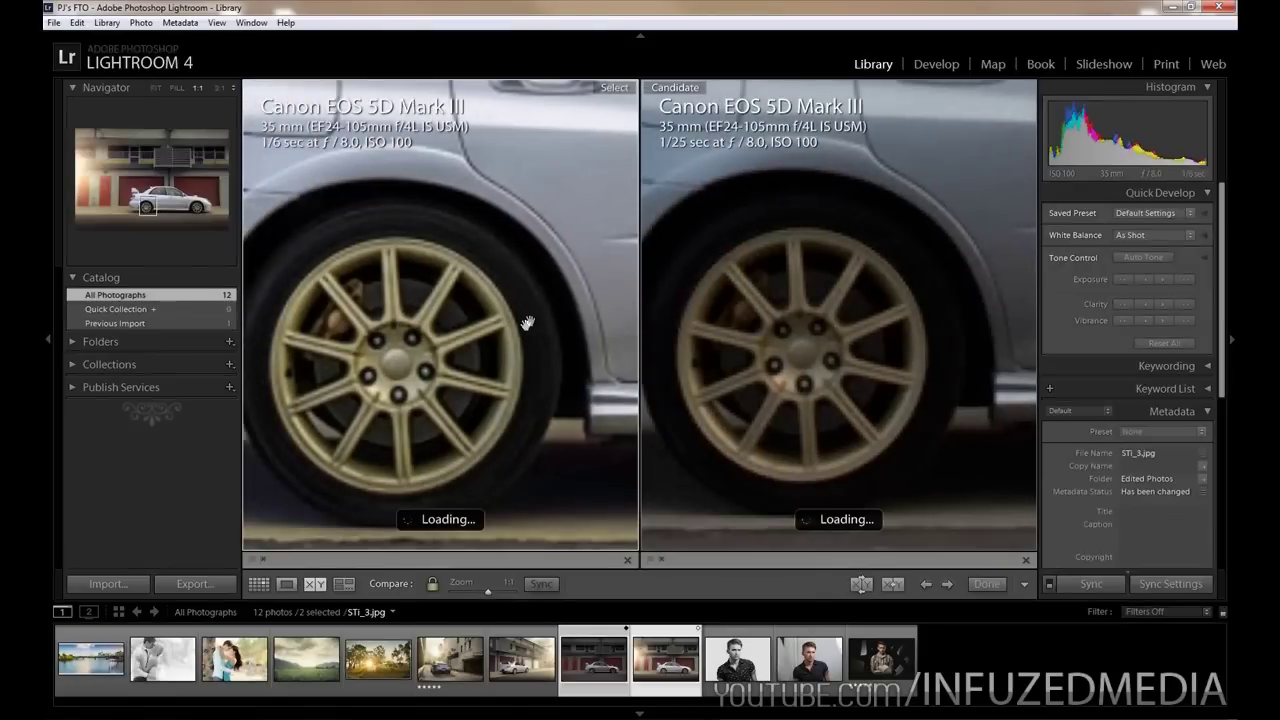
drag(495, 240, 537, 449)
drag(527, 266, 452, 366)
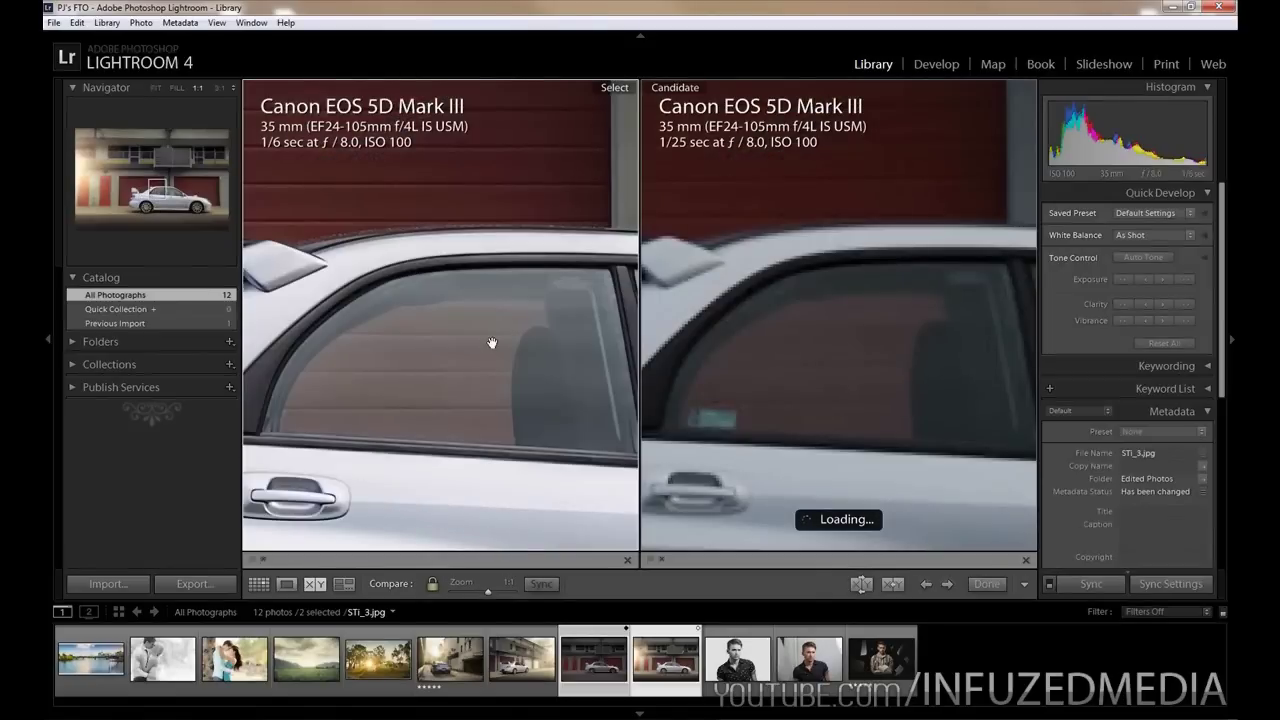
click(492, 343)
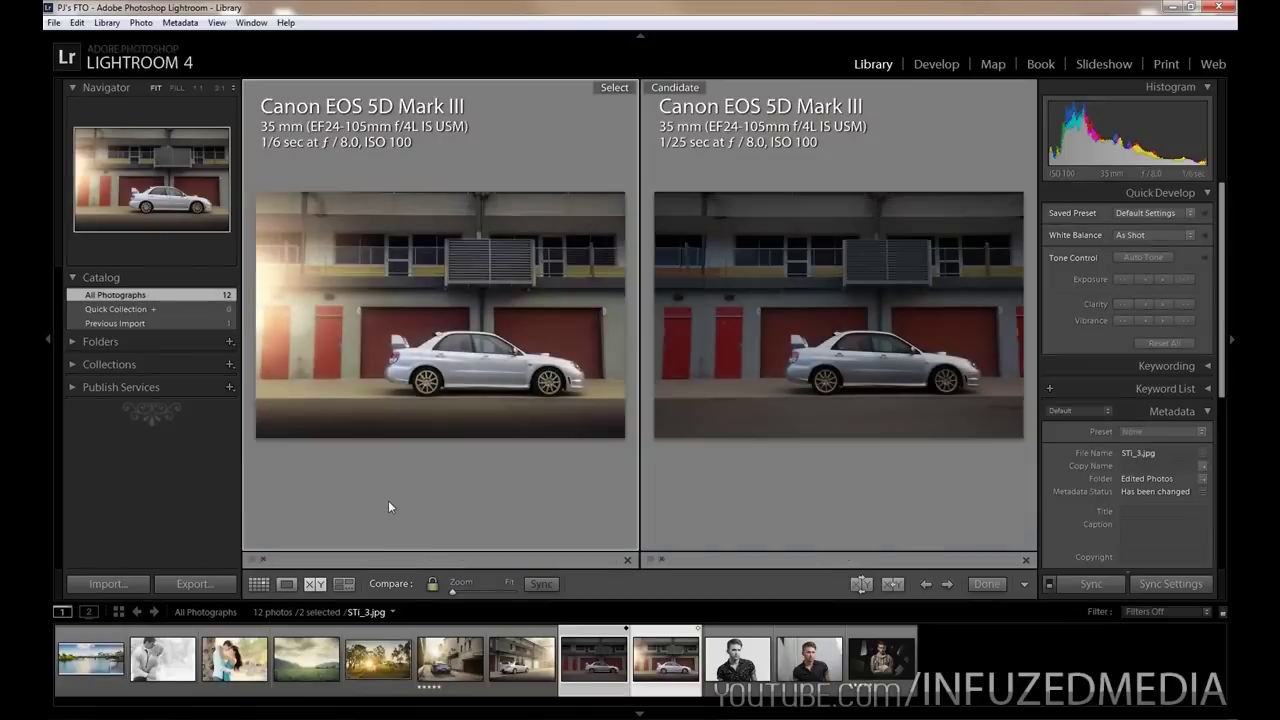
Add two more car shots, survey all four together, then return to the grid
ctrl+click(522, 658)
ctrl+click(450, 658)
click(344, 584)
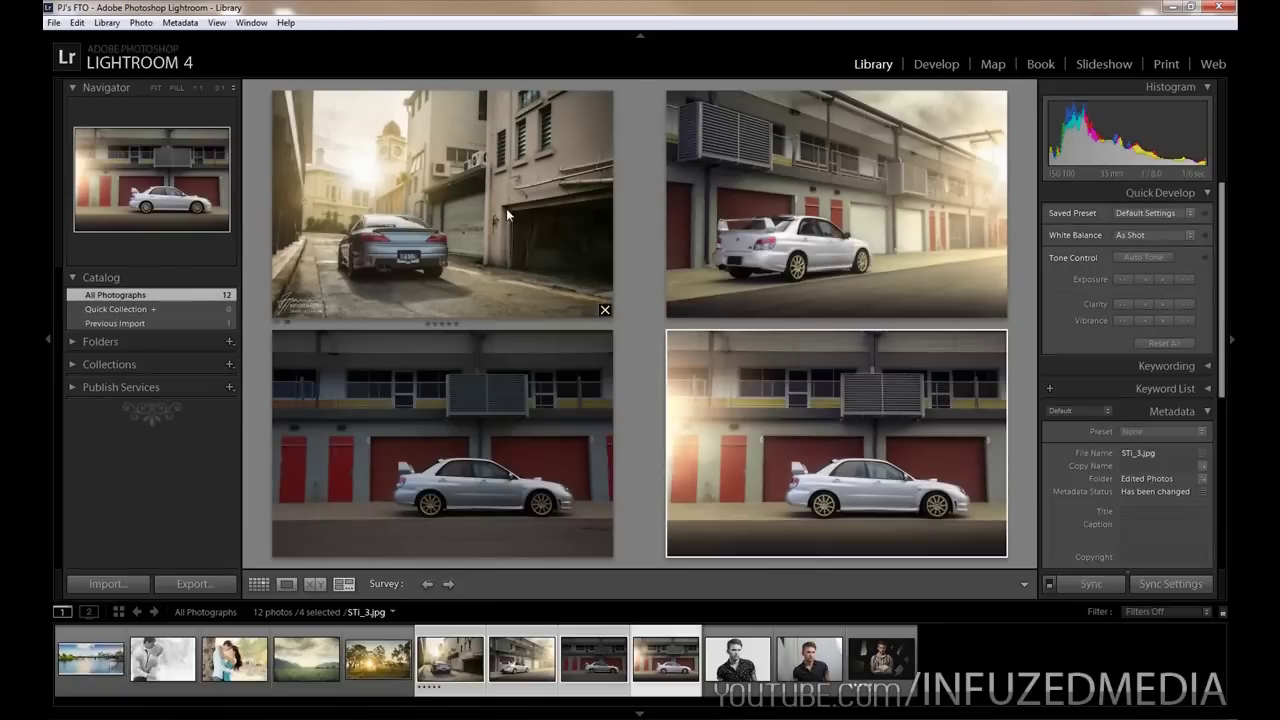
click(510, 215)
click(502, 416)
click(680, 250)
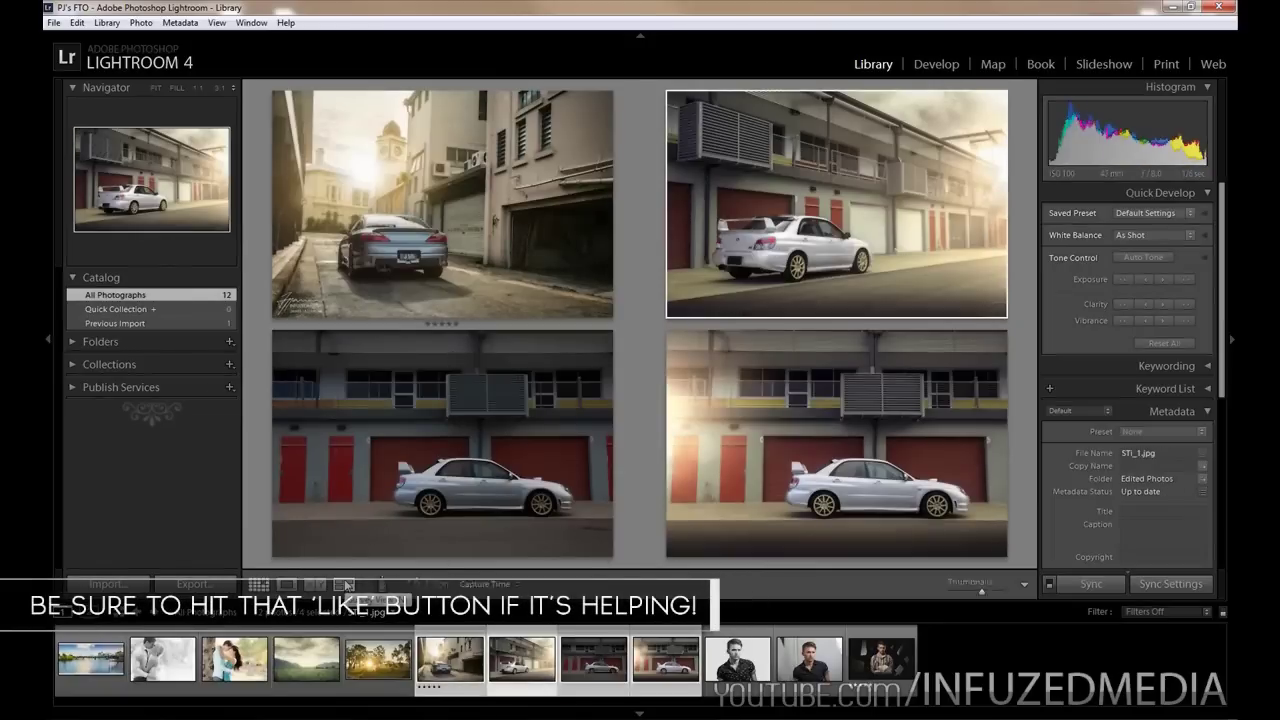
key(g)
scroll(538, 336, up, 2)
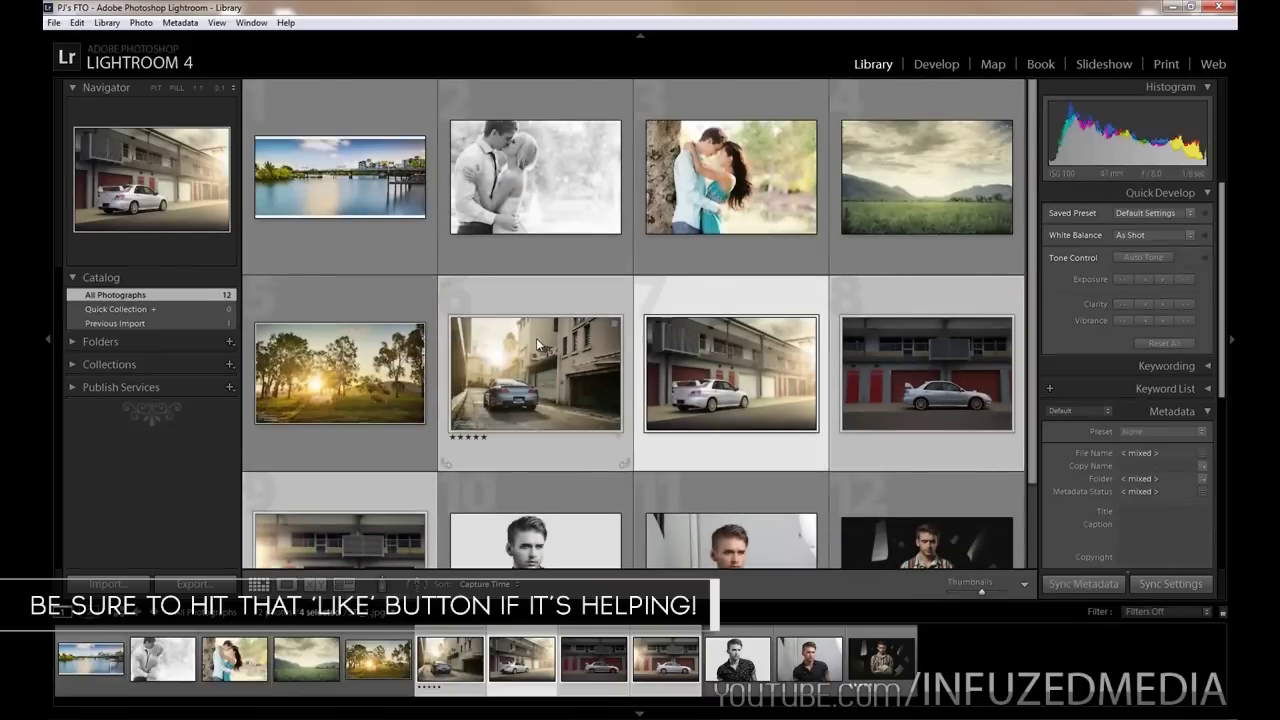
Open the colour portrait, photo 11, full size in Loupe and set its star rating
click(284, 197)
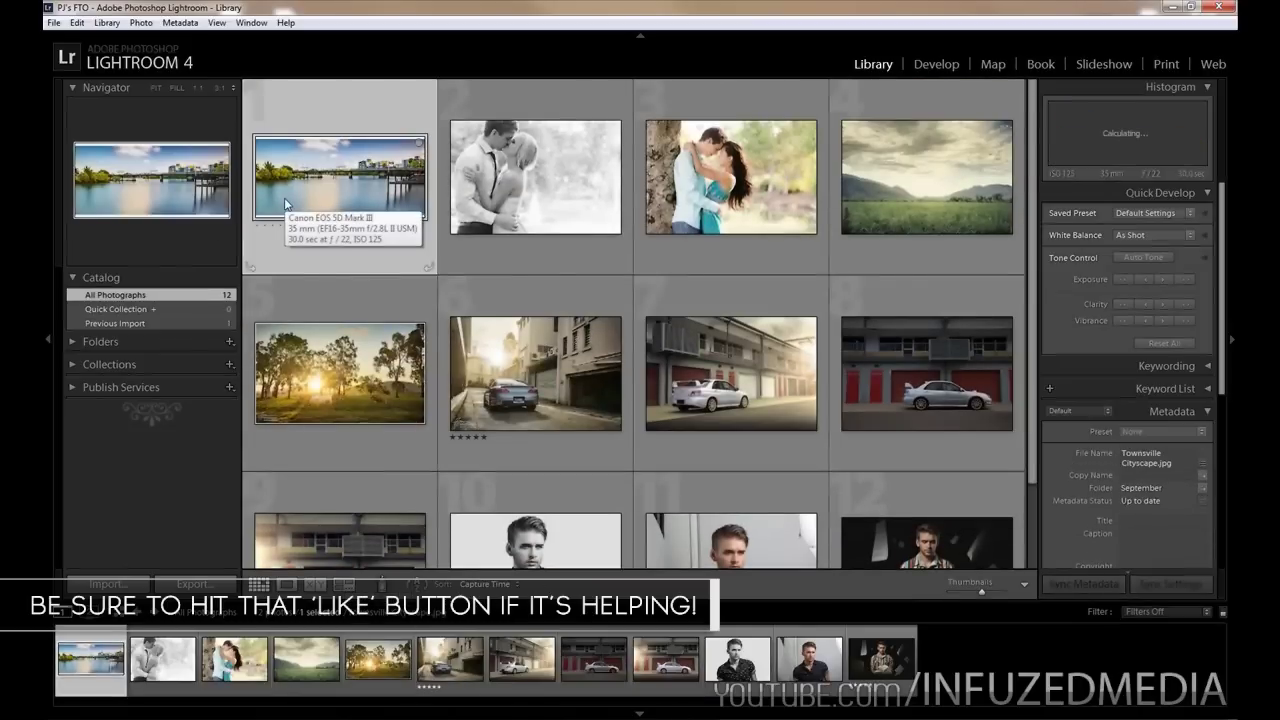
click(516, 245)
click(715, 540)
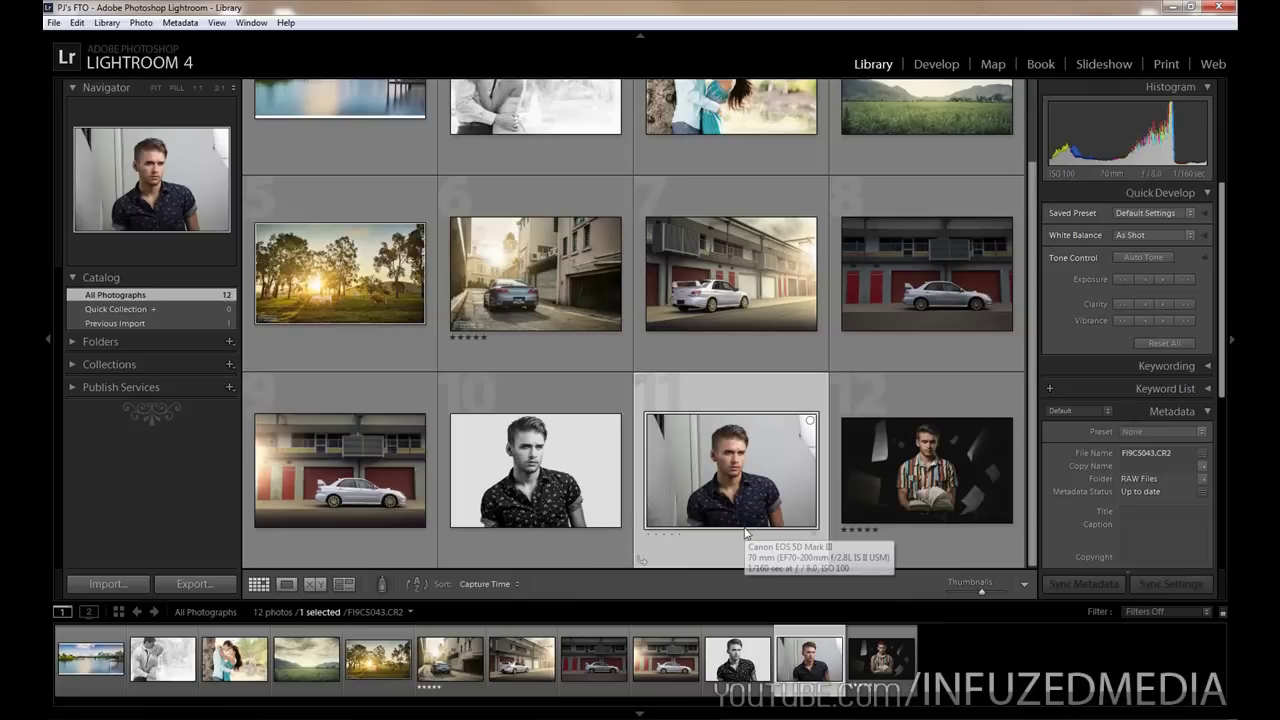
click(610, 464)
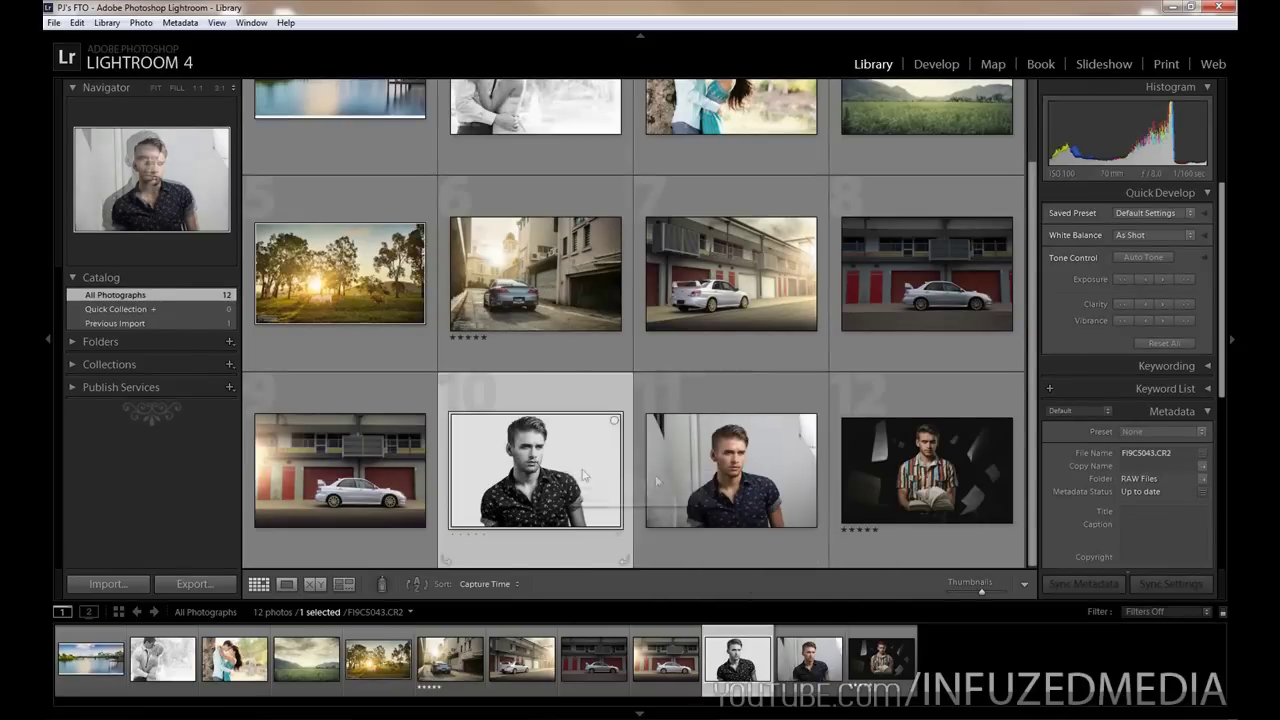
click(662, 537)
click(649, 535)
click(654, 525)
double_click(654, 525)
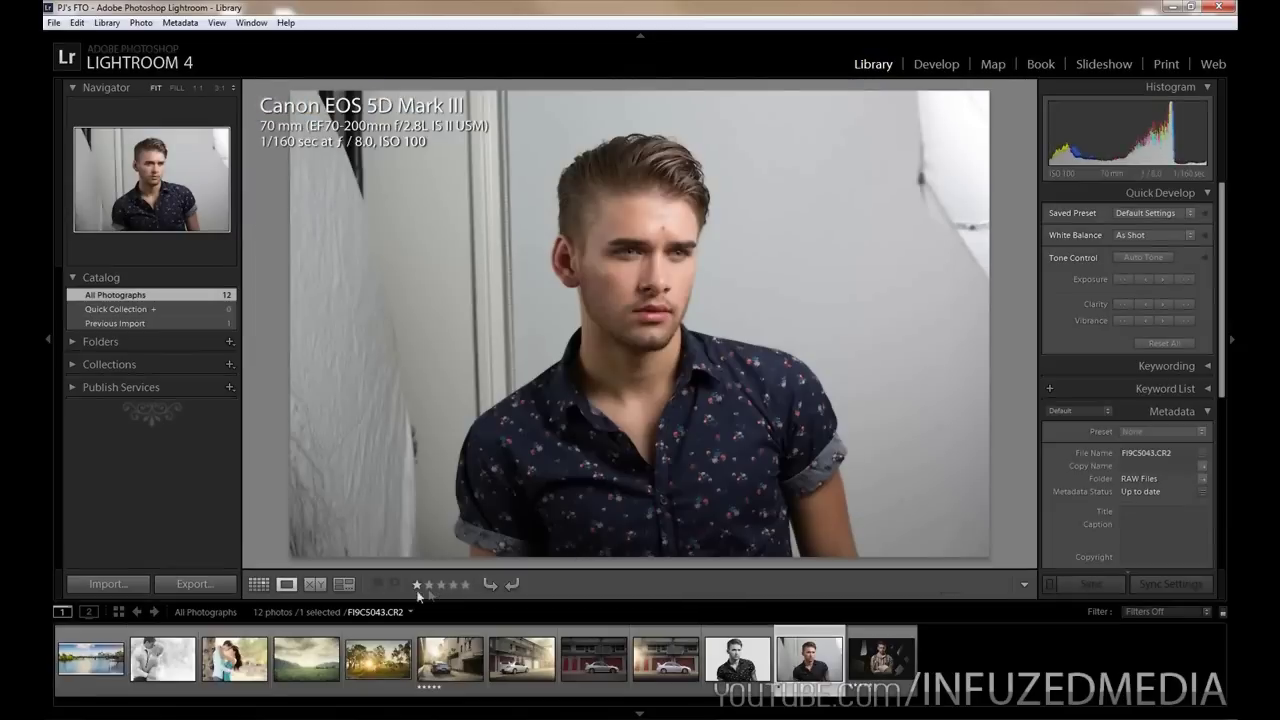
click(441, 585)
Rate the portrait two stars, then five stars, with the number keys
key(2)
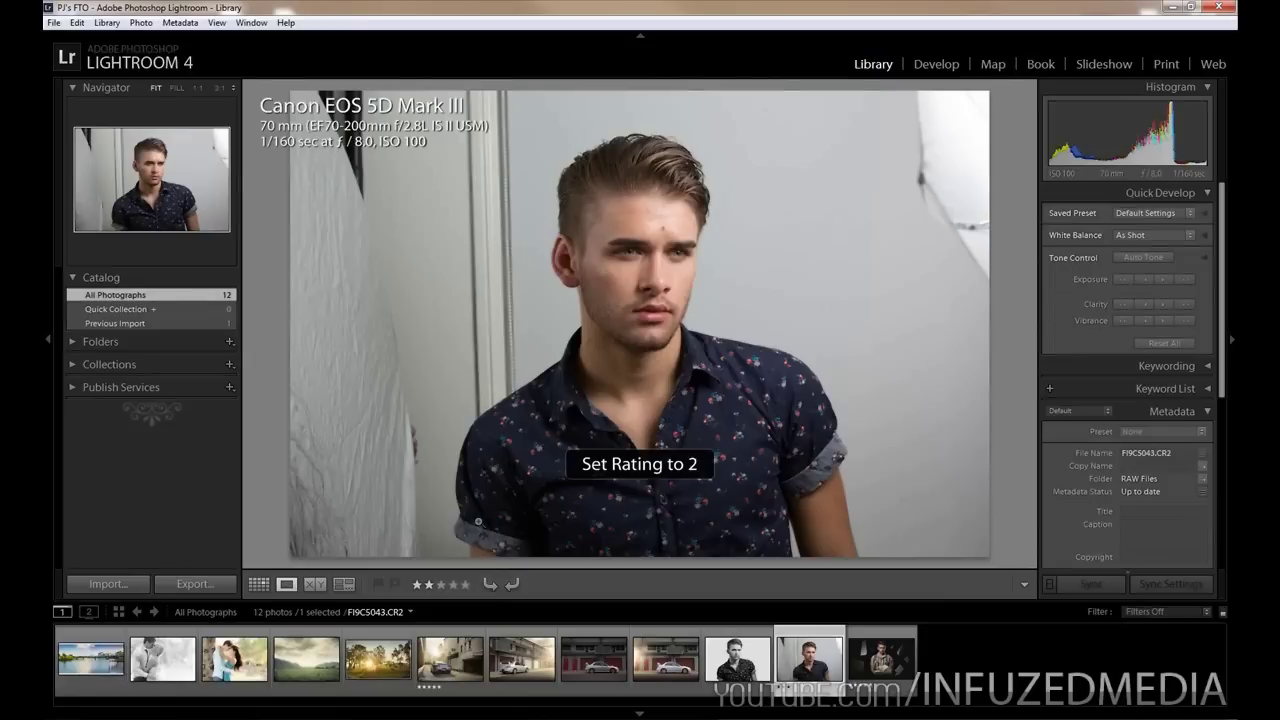
key(5)
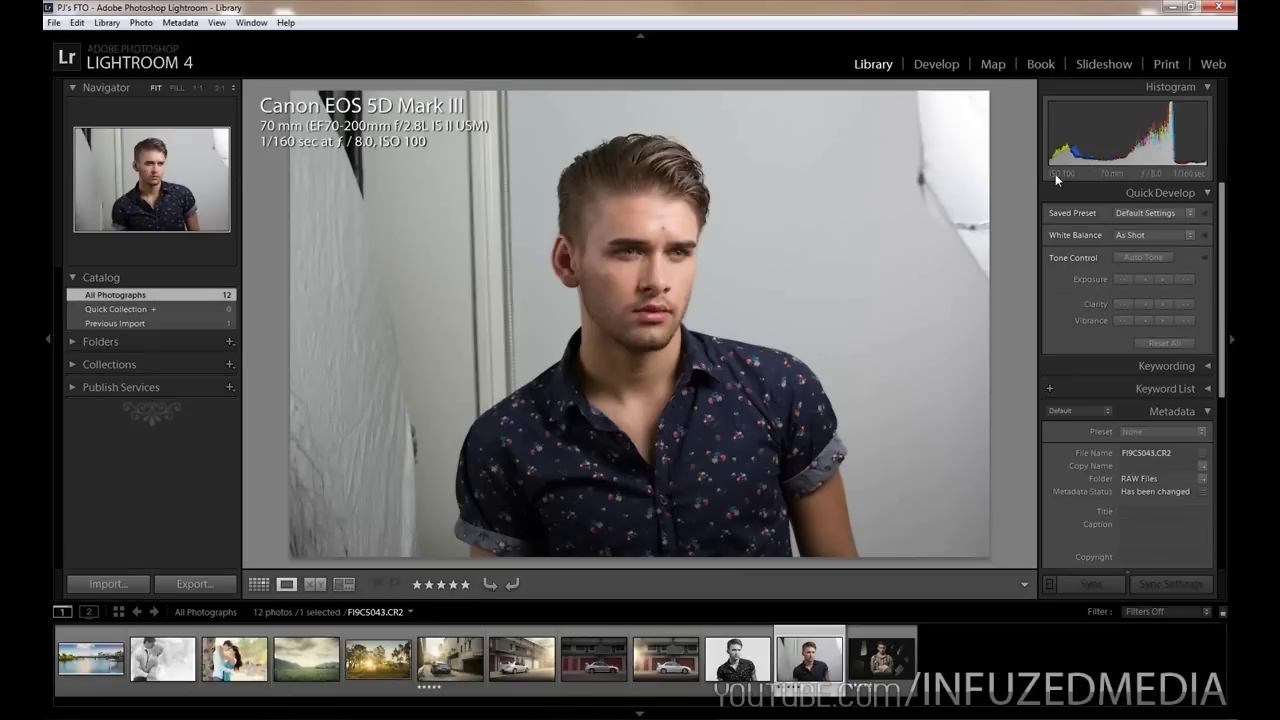
click(1145, 214)
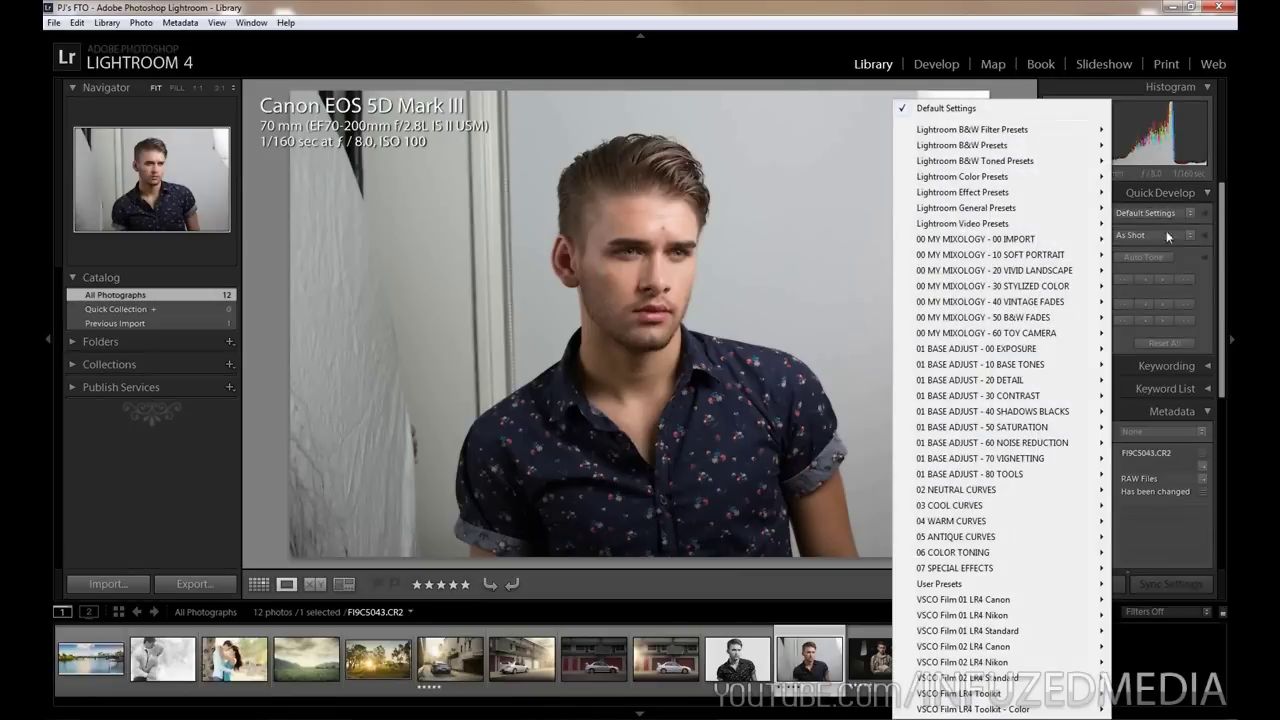
click(1160, 238)
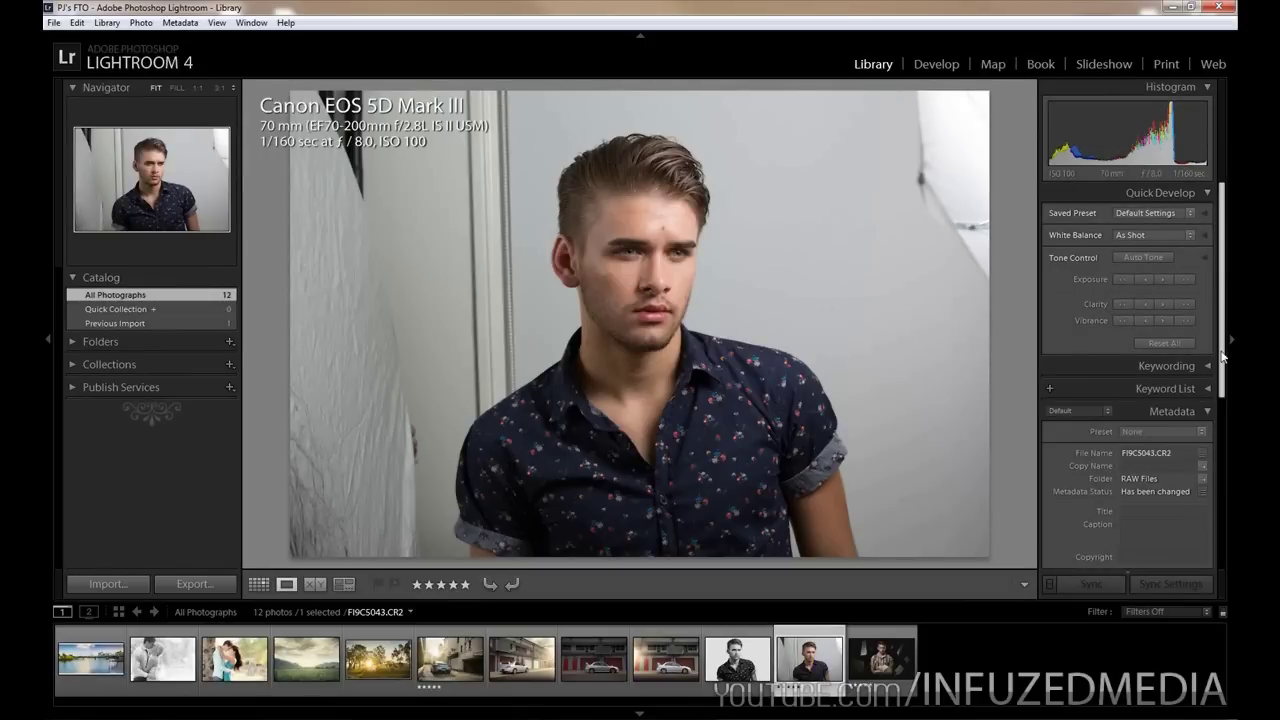
scroll(1210, 366, down, 1)
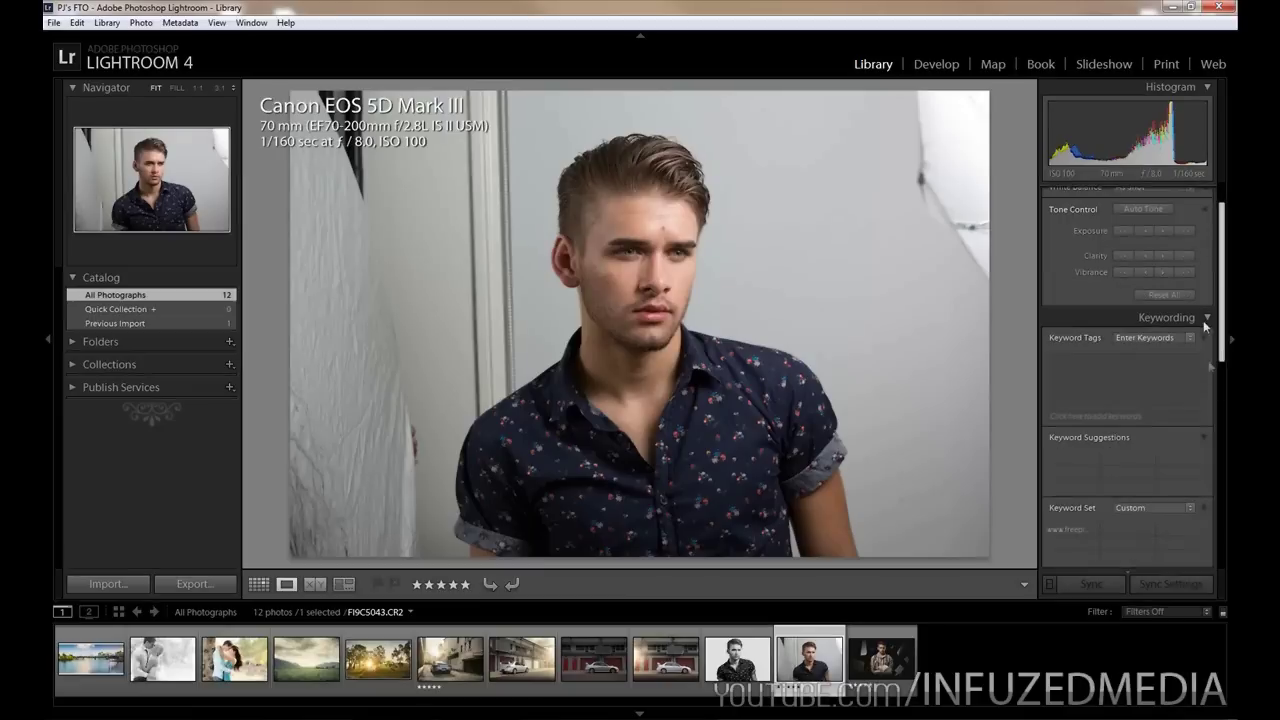
scroll(1208, 320, down, 1)
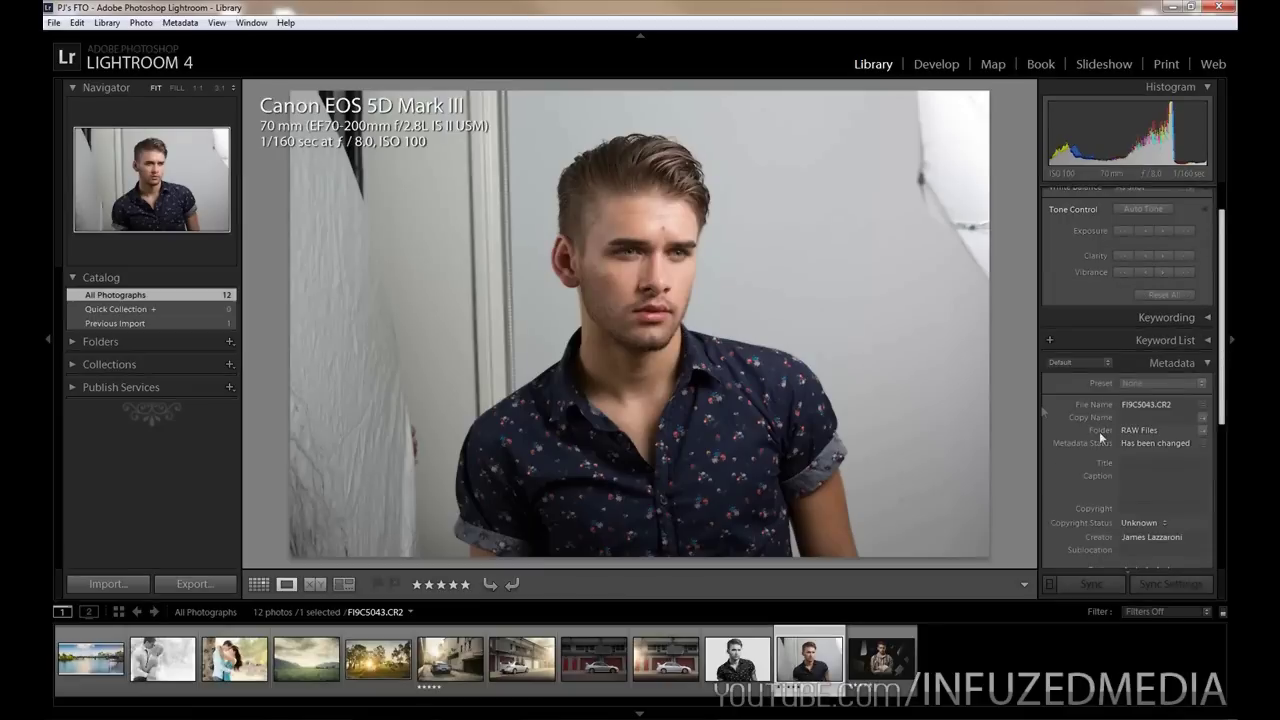
scroll(1100, 440, down, 3)
scroll(1100, 450, up, 4)
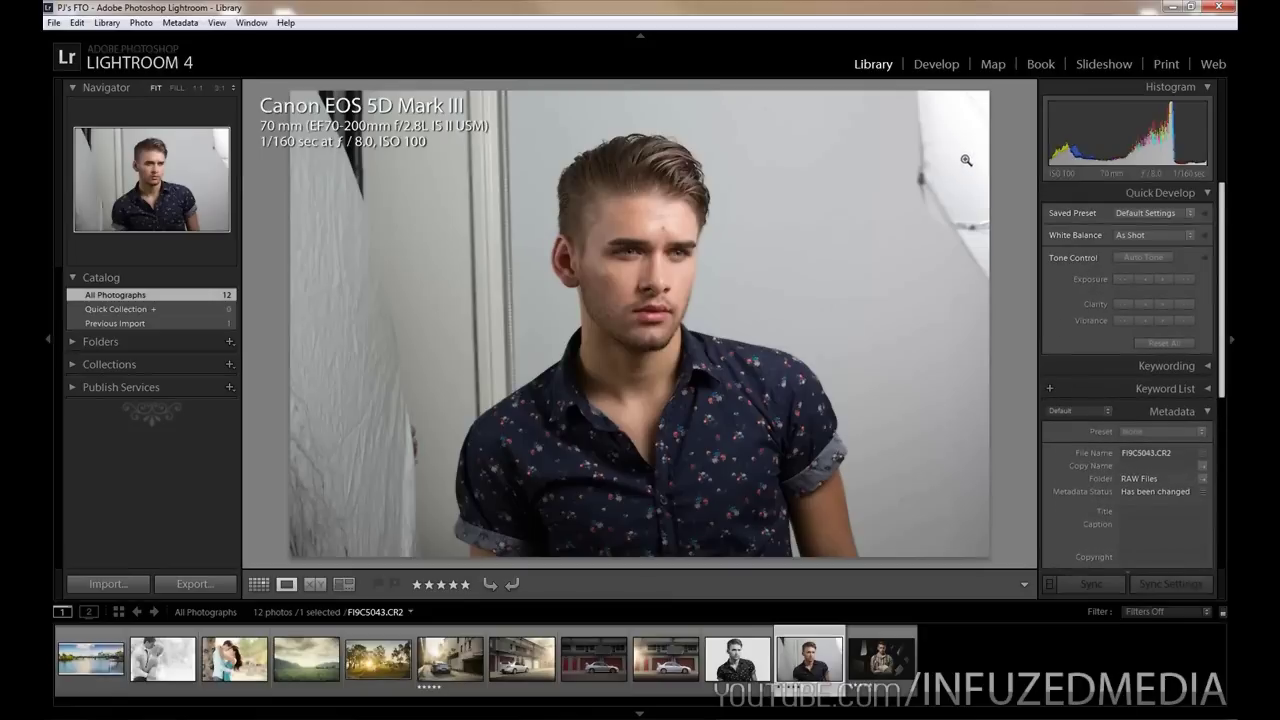
Open the portrait in Develop and inspect the face at 1:1
click(936, 64)
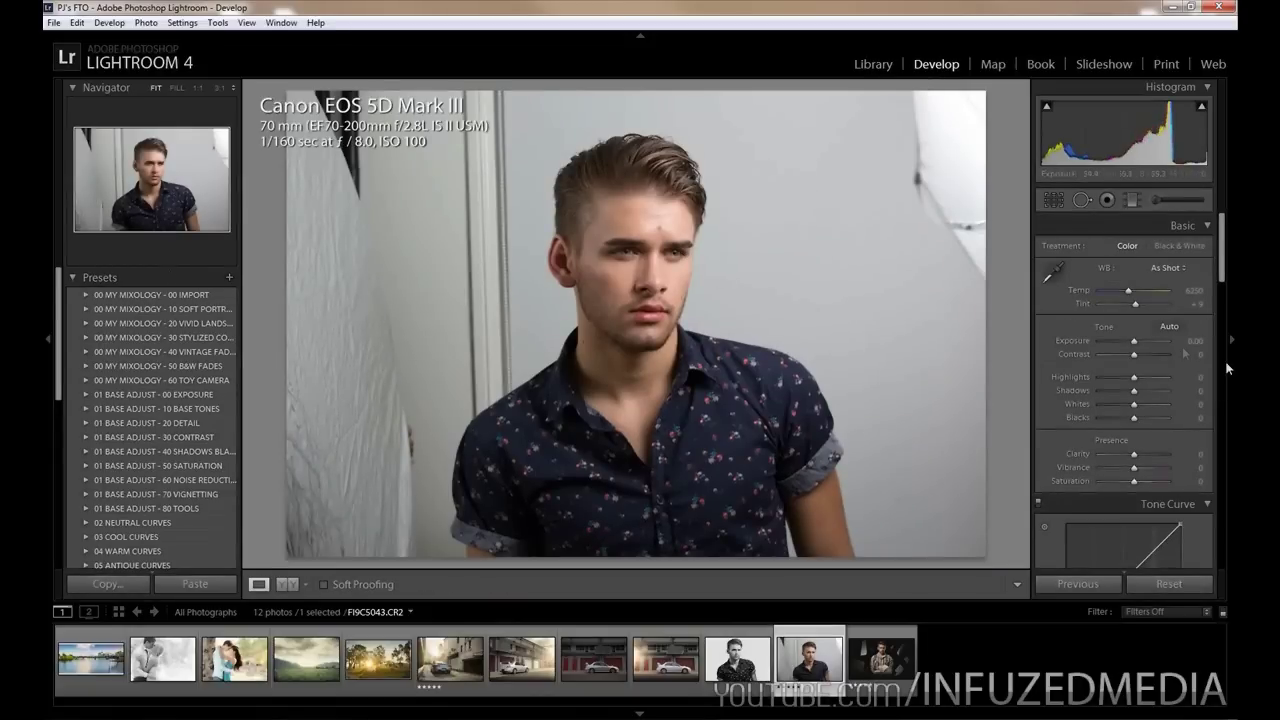
scroll(153, 302, down, 5)
scroll(153, 302, up, 5)
click(162, 172)
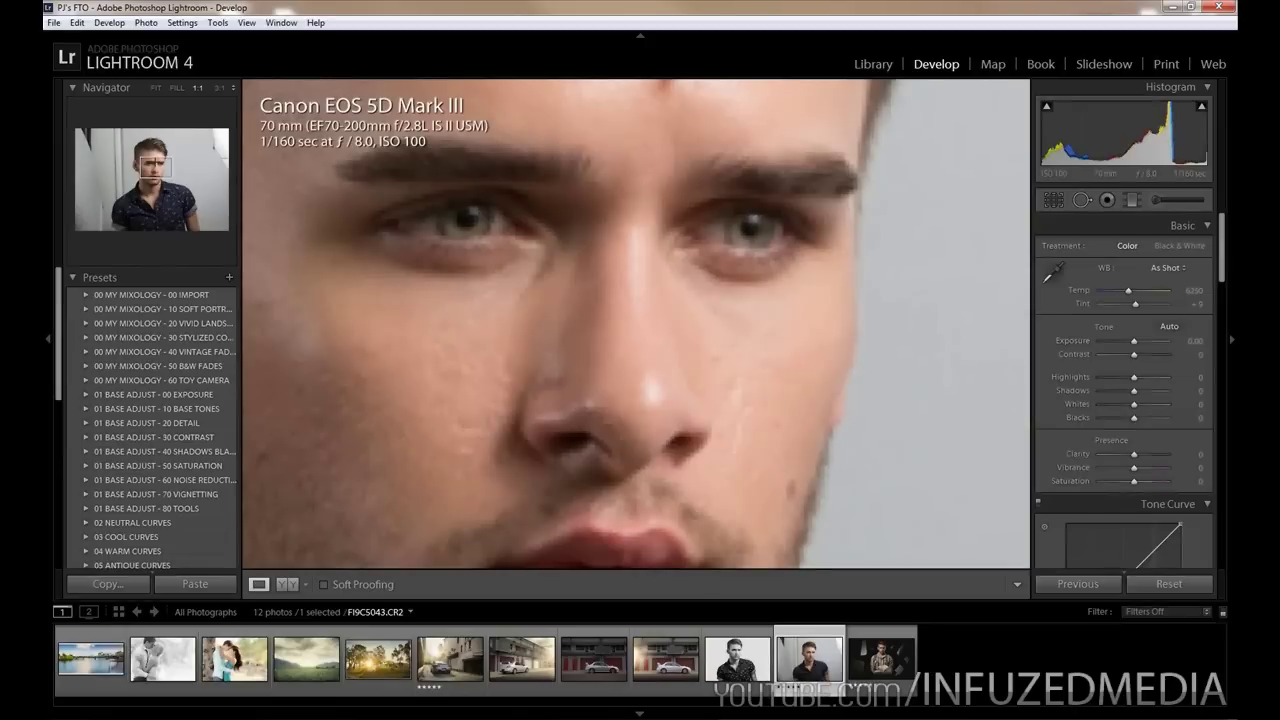
mouse_move(157, 170)
mouse_down()
mouse_move(152, 186)
mouse_move(168, 182)
mouse_move(150, 152)
mouse_move(135, 176)
mouse_move(148, 190)
mouse_move(150, 175)
mouse_up()
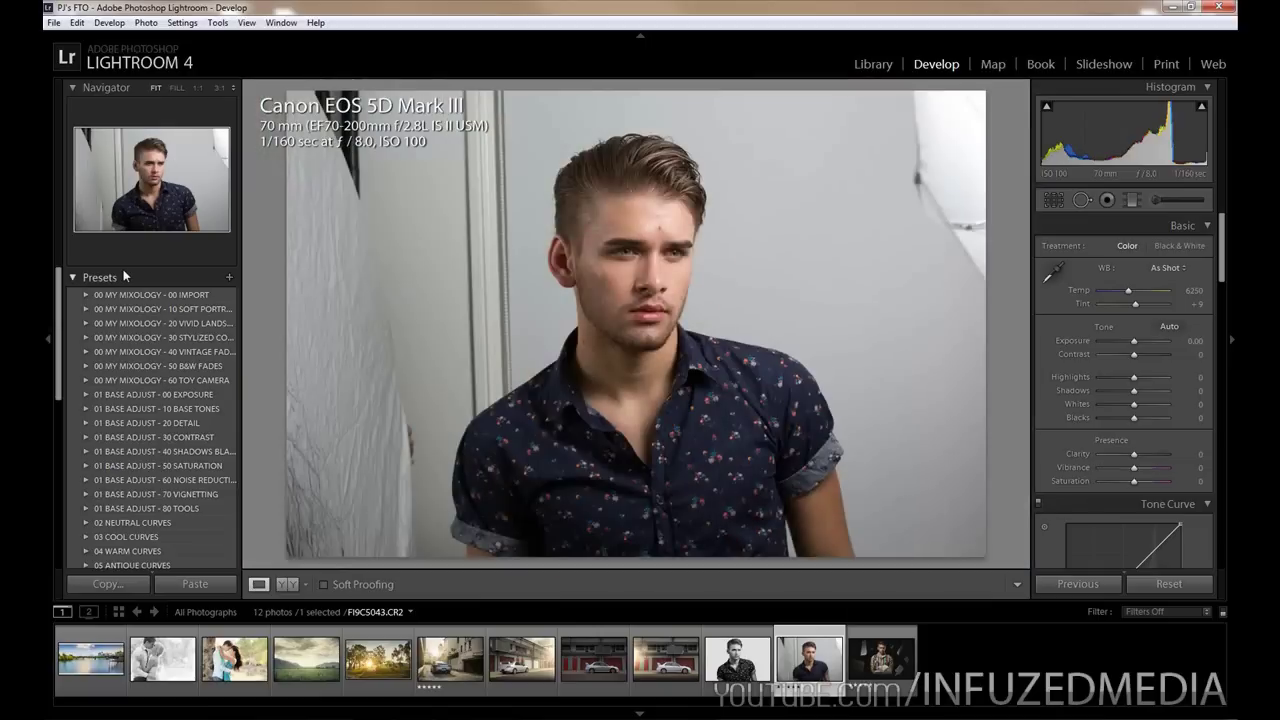
Browse the 05 ANTIQUE CURVES preset folder, then collapse it
scroll(125, 308, down, 3)
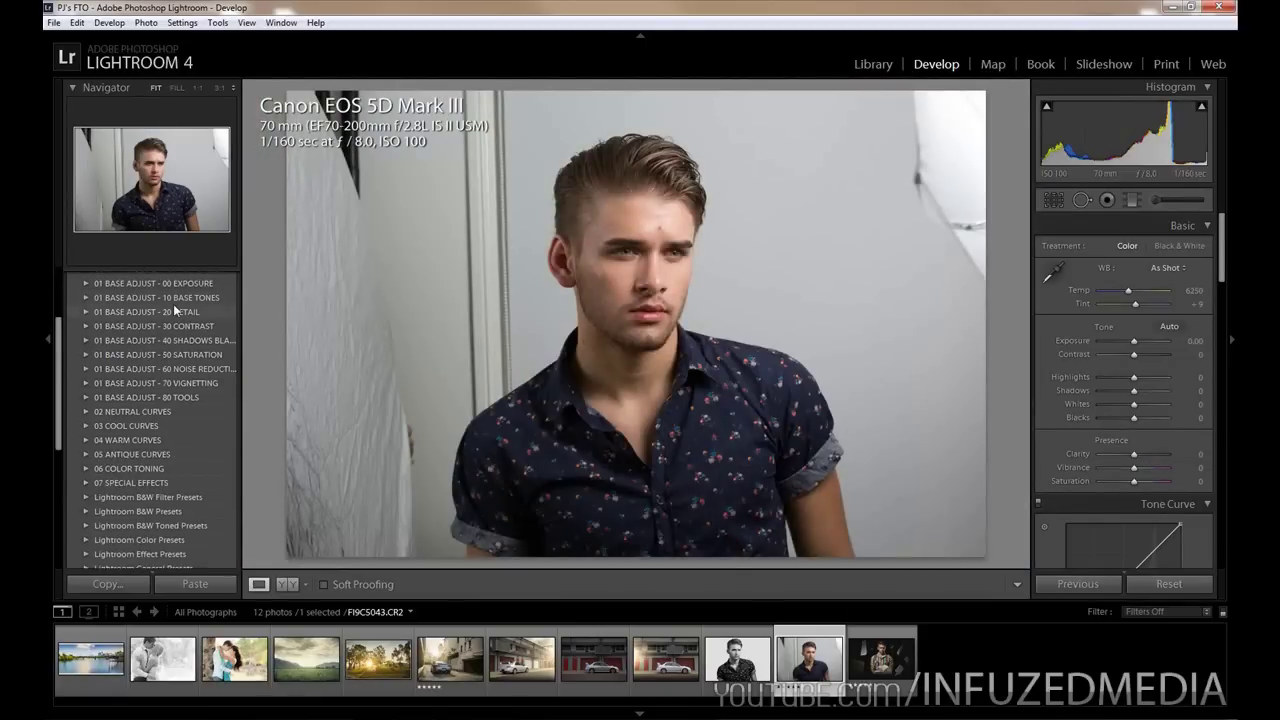
scroll(112, 410, down, 2)
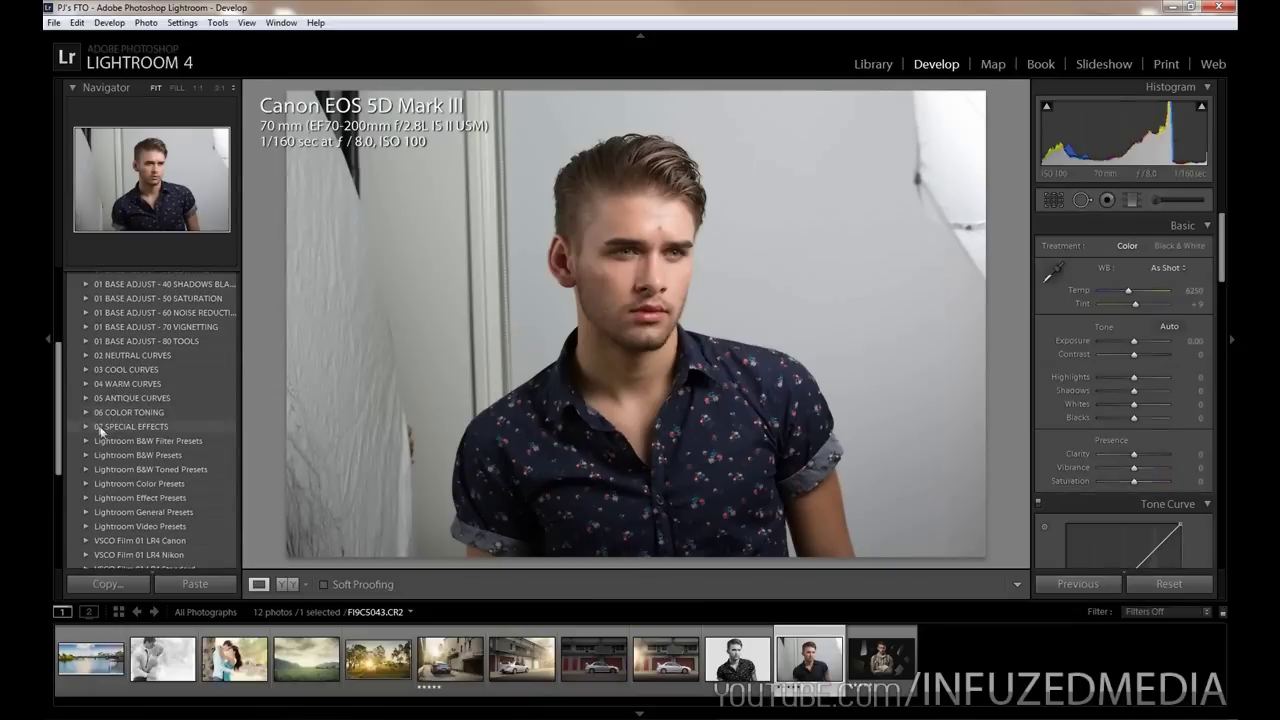
click(87, 399)
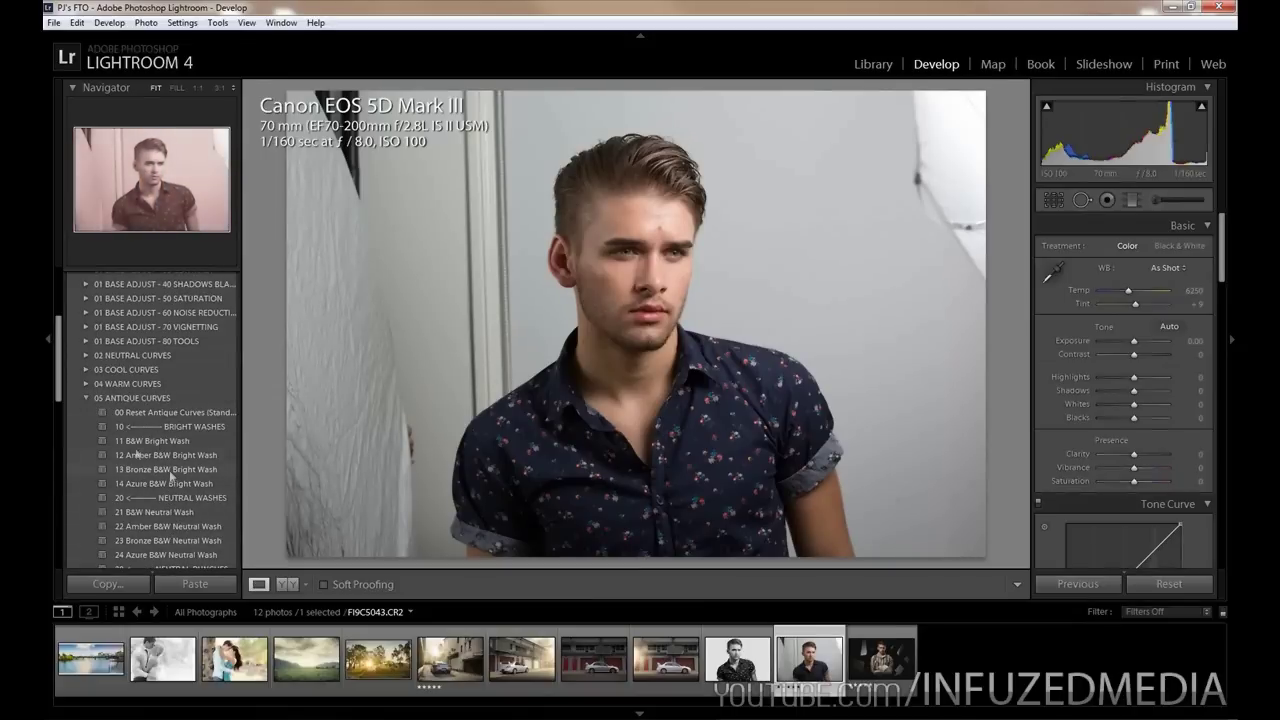
click(117, 398)
scroll(117, 397, up, 5)
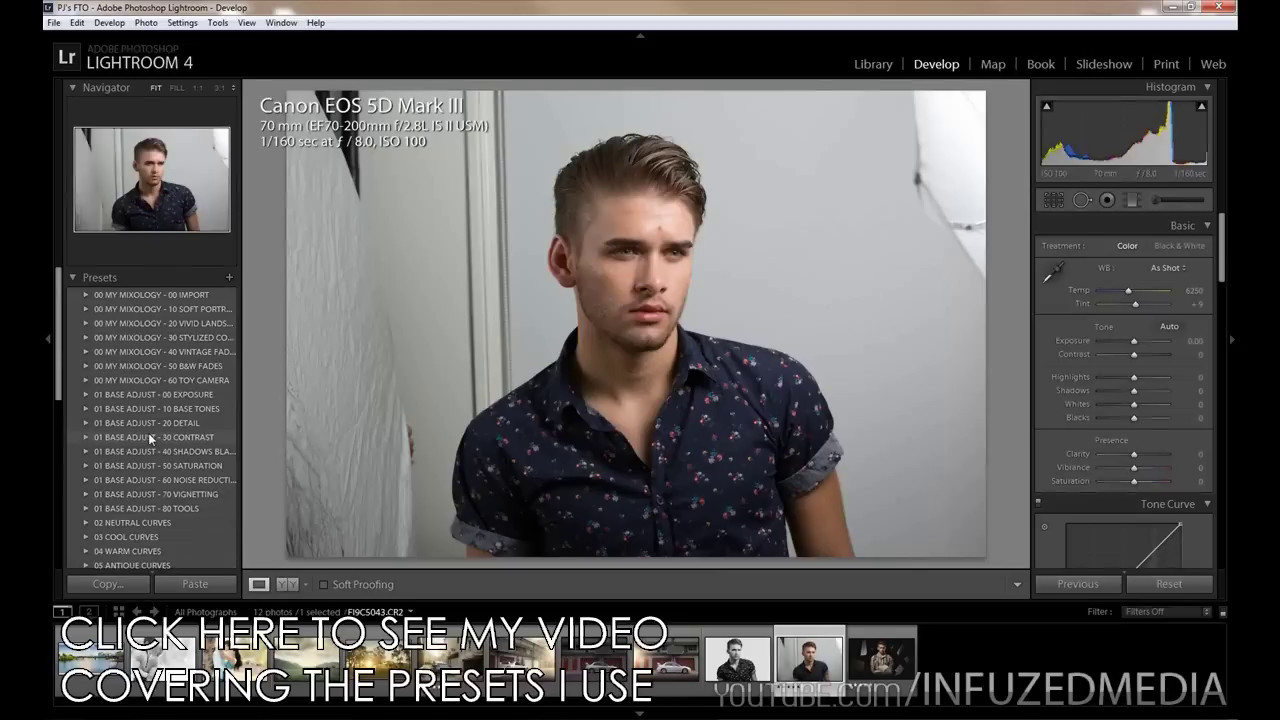
scroll(148, 432, down, 10)
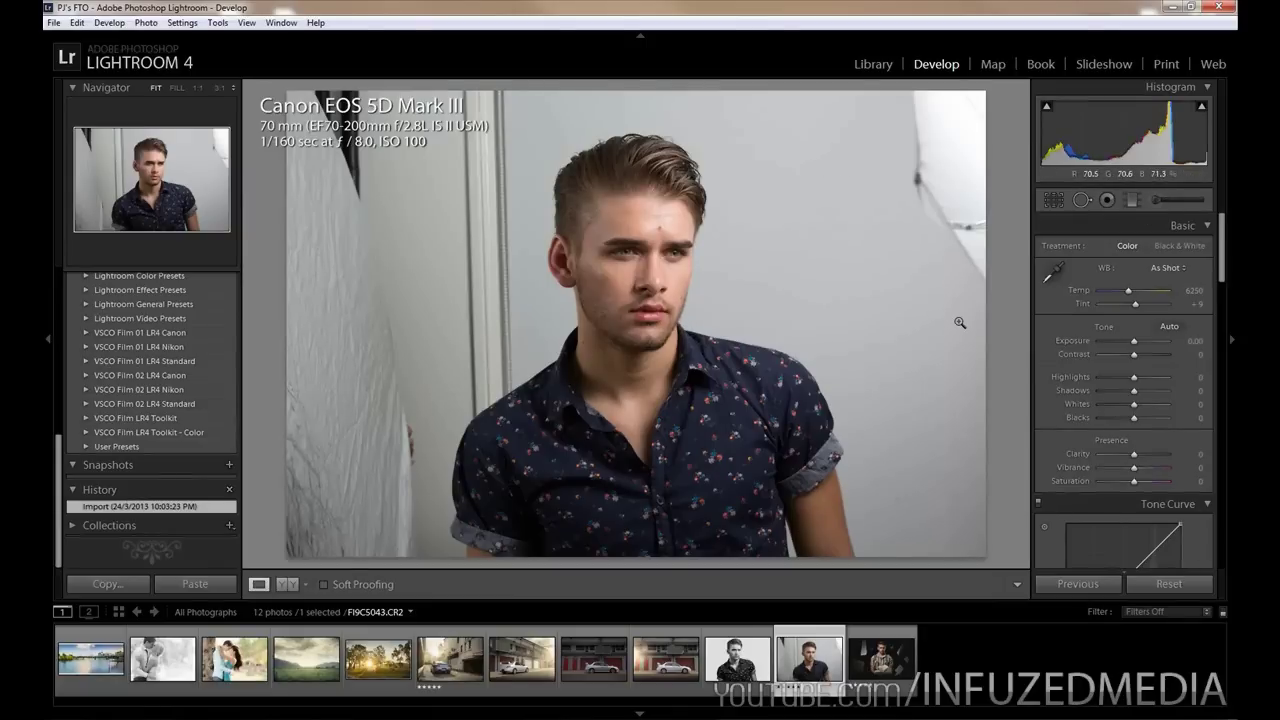
mouse_move(1220, 238)
mouse_down()
mouse_move(1223, 460)
mouse_move(1220, 245)
mouse_up()
Apply Auto white balance and Black & White treatment, and raise contrast to +54
click(1167, 268)
click(1135, 289)
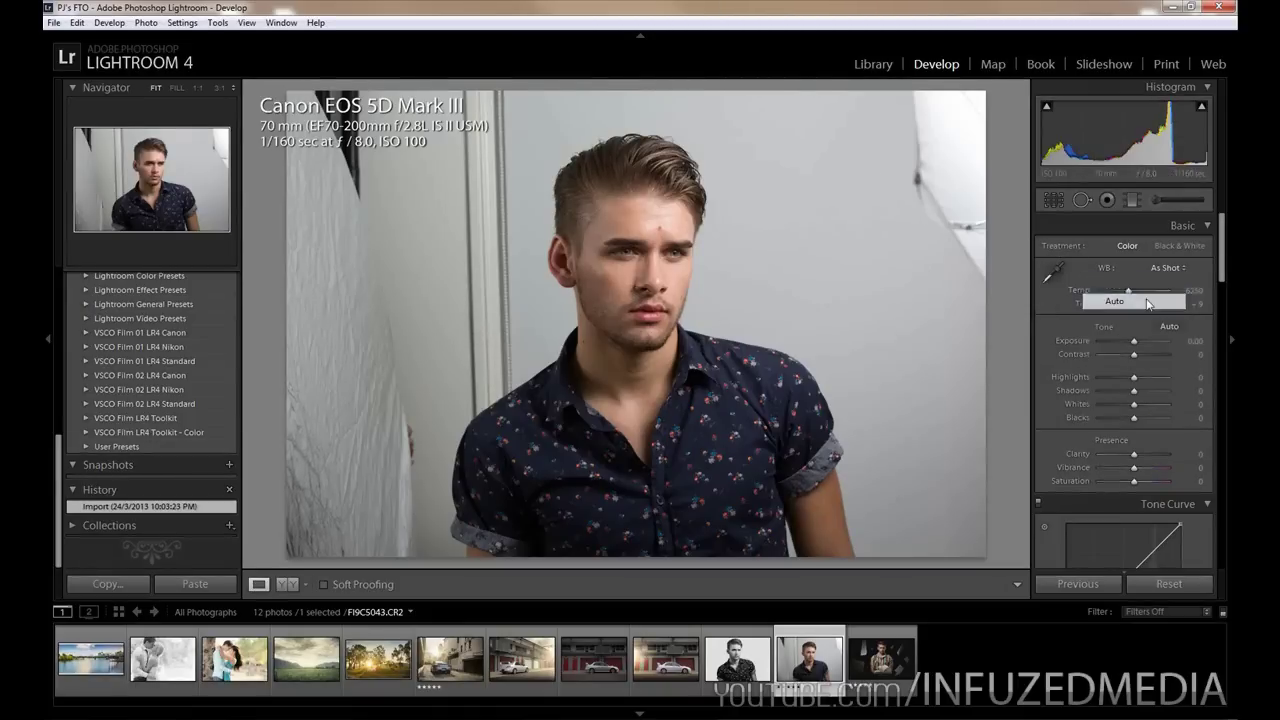
click(1176, 251)
drag(1134, 354, 1112, 381)
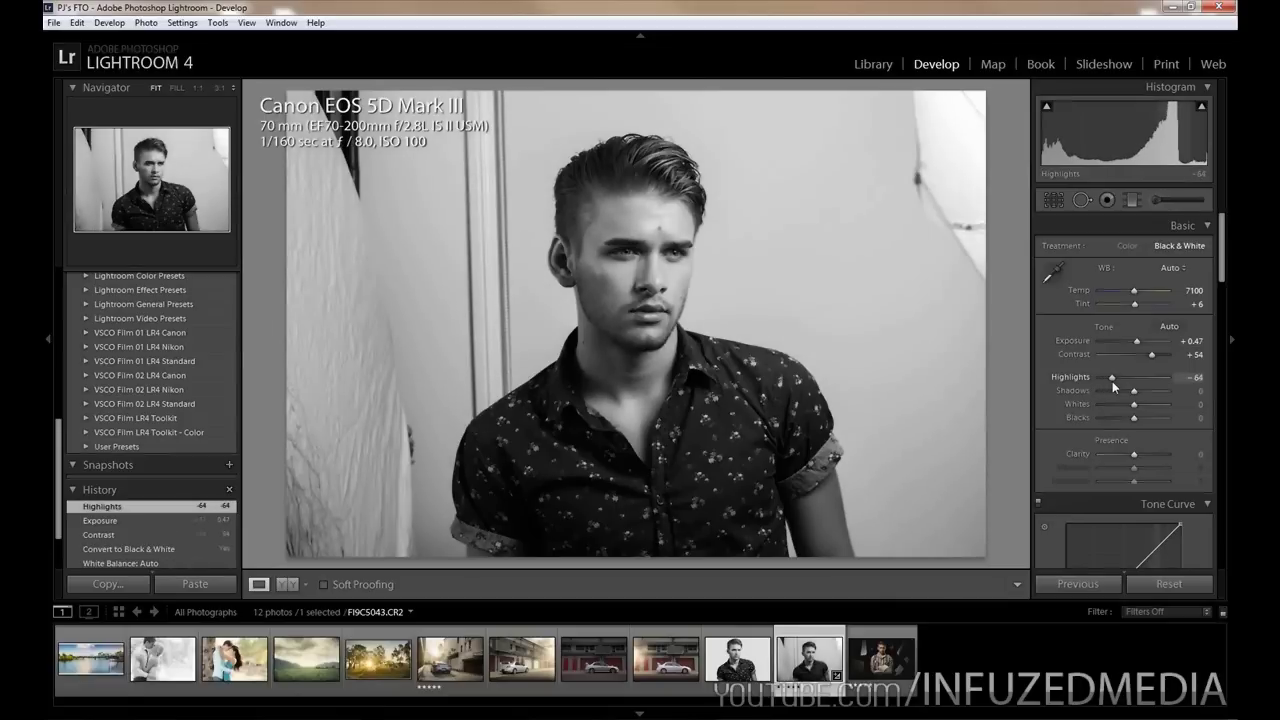
Save the current black-and-white portrait edit as a snapshot named 'Black and White'
click(229, 465)
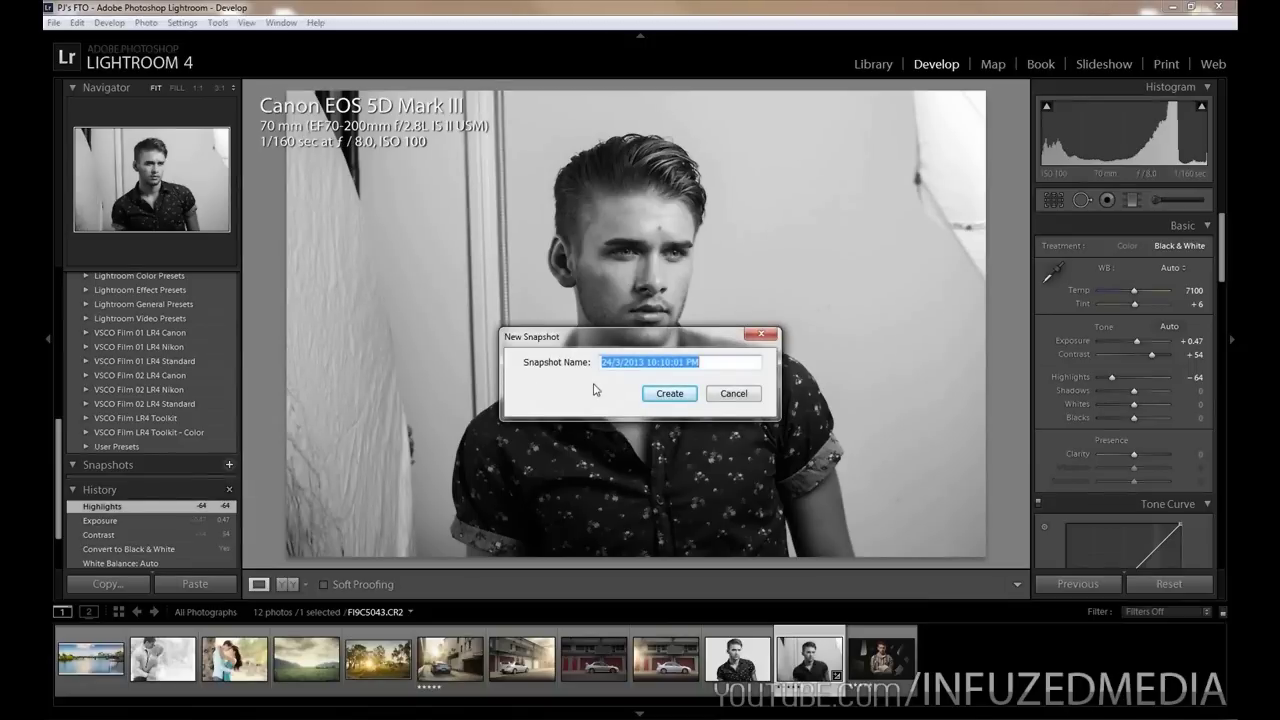
text(Black and White)
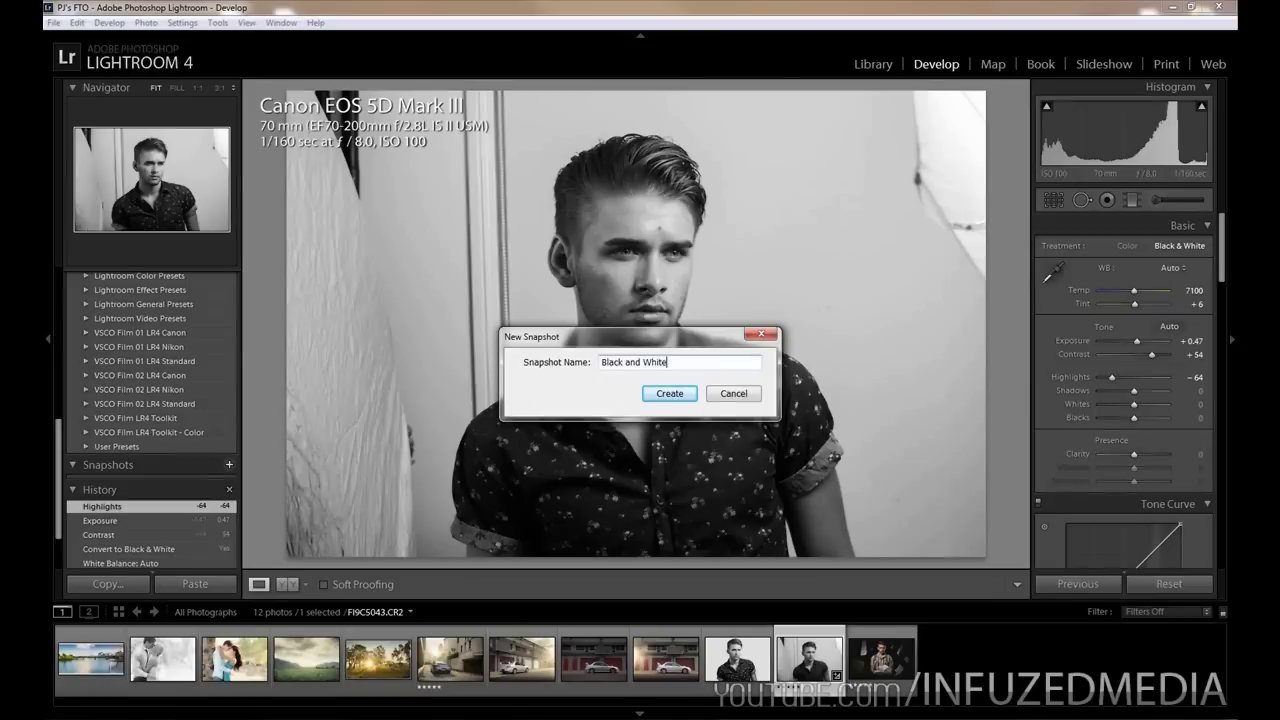
click(671, 392)
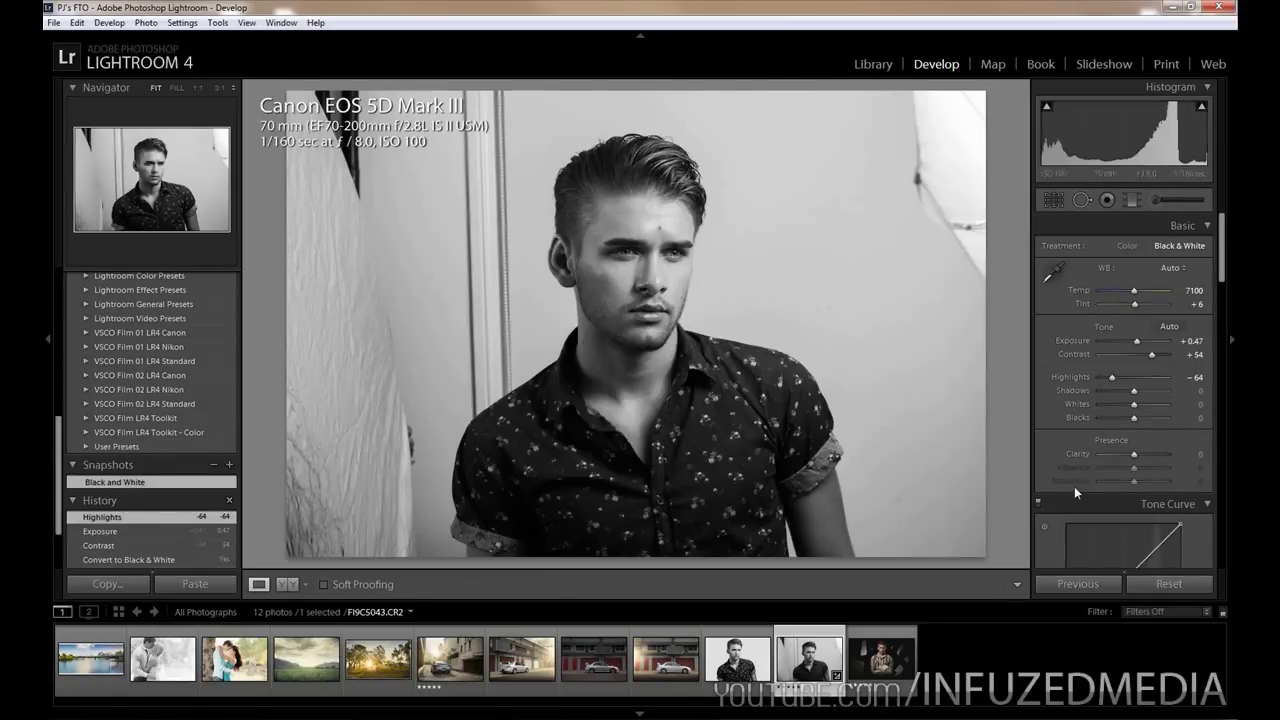
Reset the portrait to colour, then set Exposure +0.47, Clarity +28, Vibrance -26 and lower Highlights
click(1160, 585)
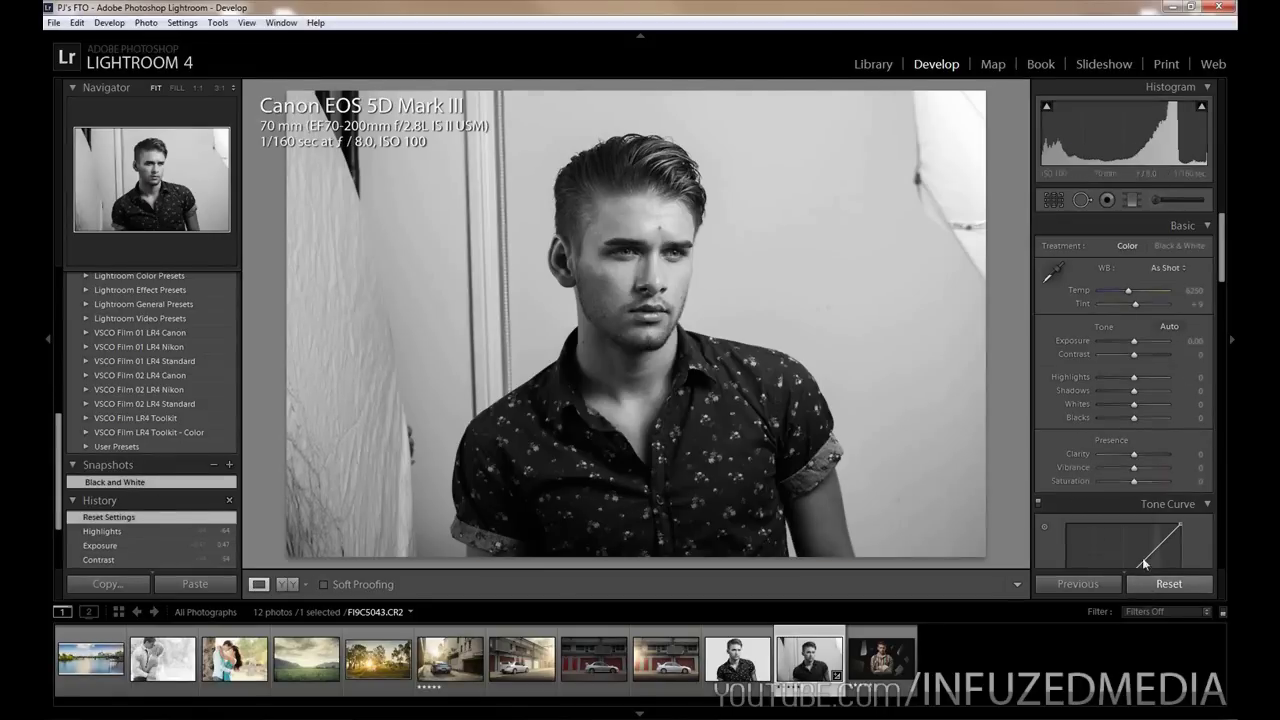
click(1138, 341)
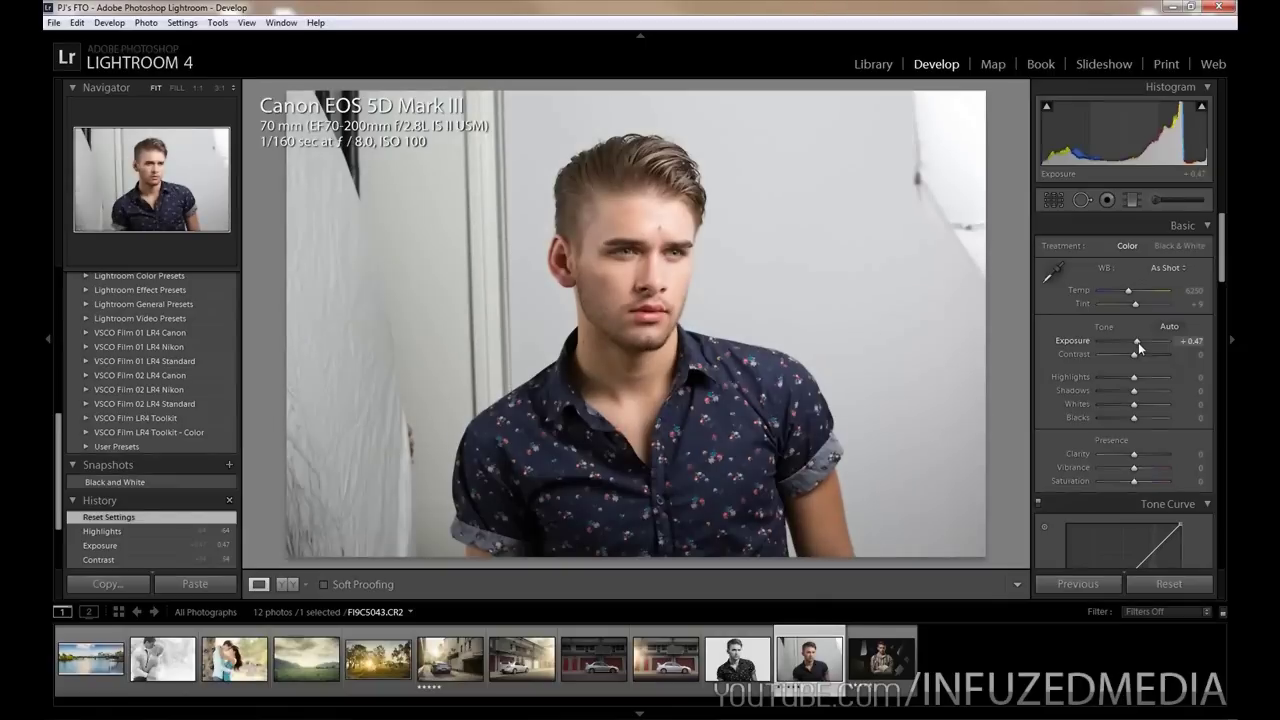
drag(1134, 454, 1124, 477)
drag(1134, 380, 1108, 386)
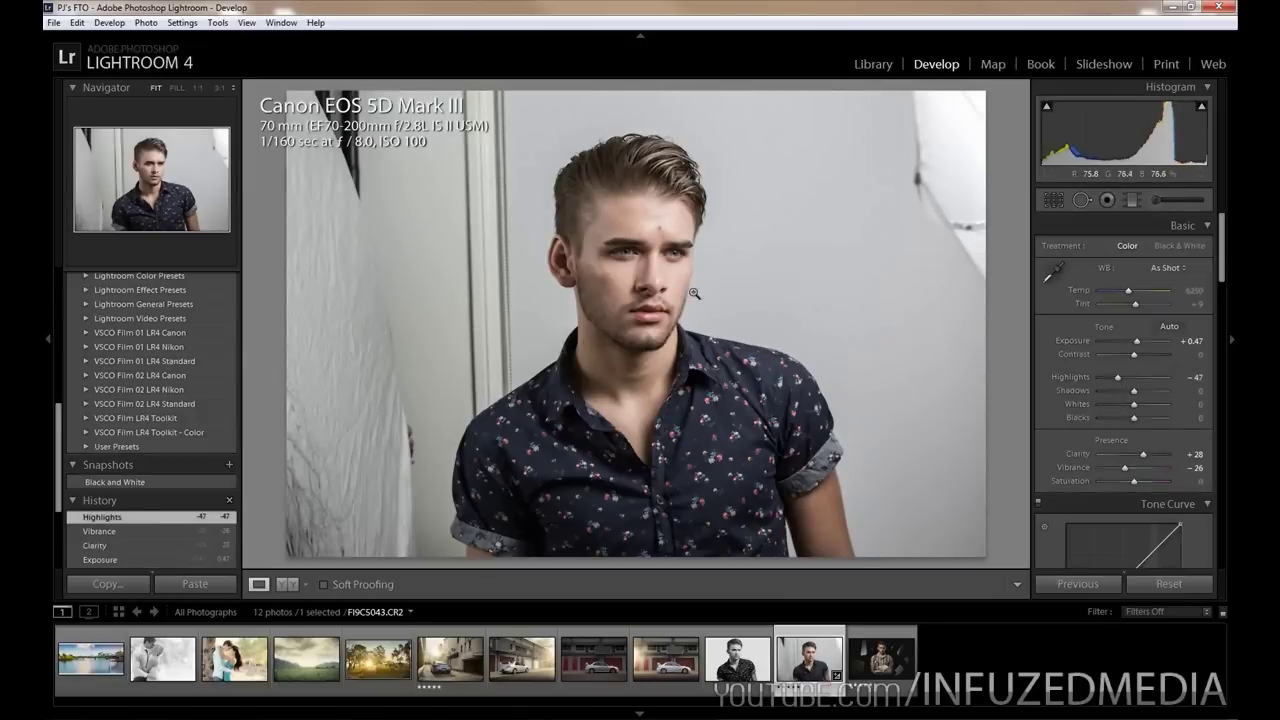
Save this version as a snapshot named 'Colour' and compare it with the Black and White snapshot
key(ctrl+n)
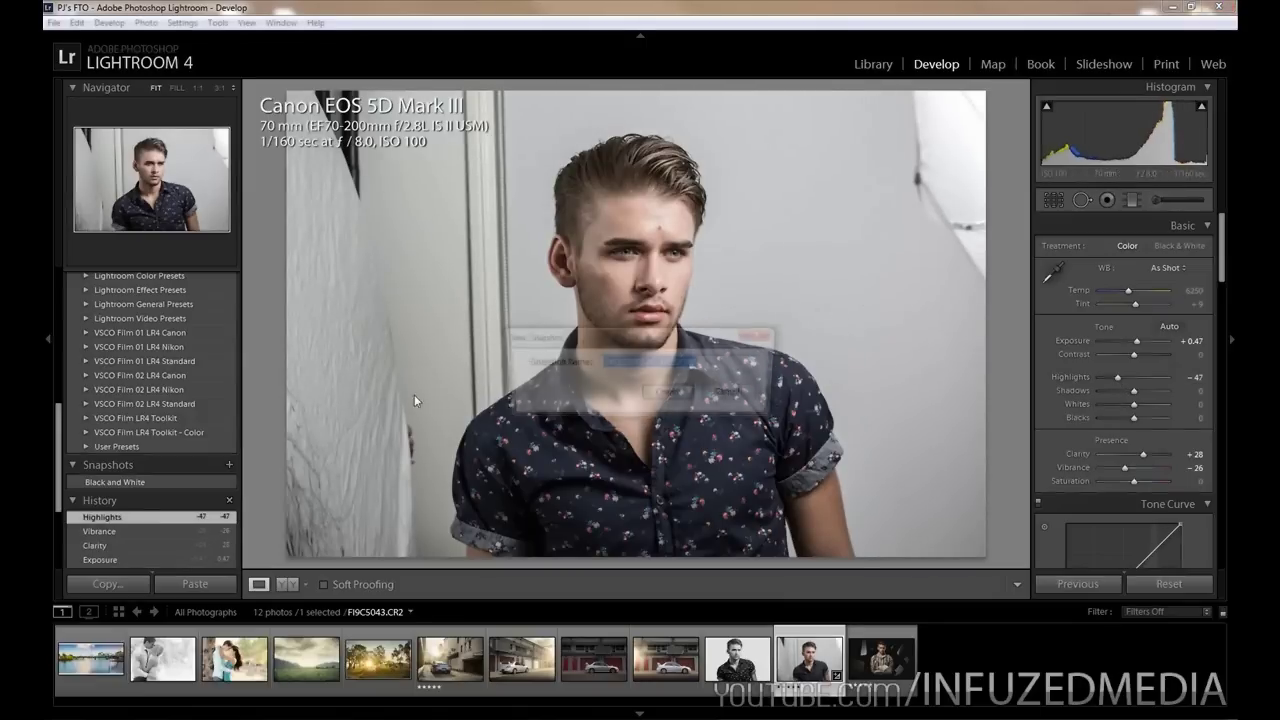
text(Colour)
key(Return)
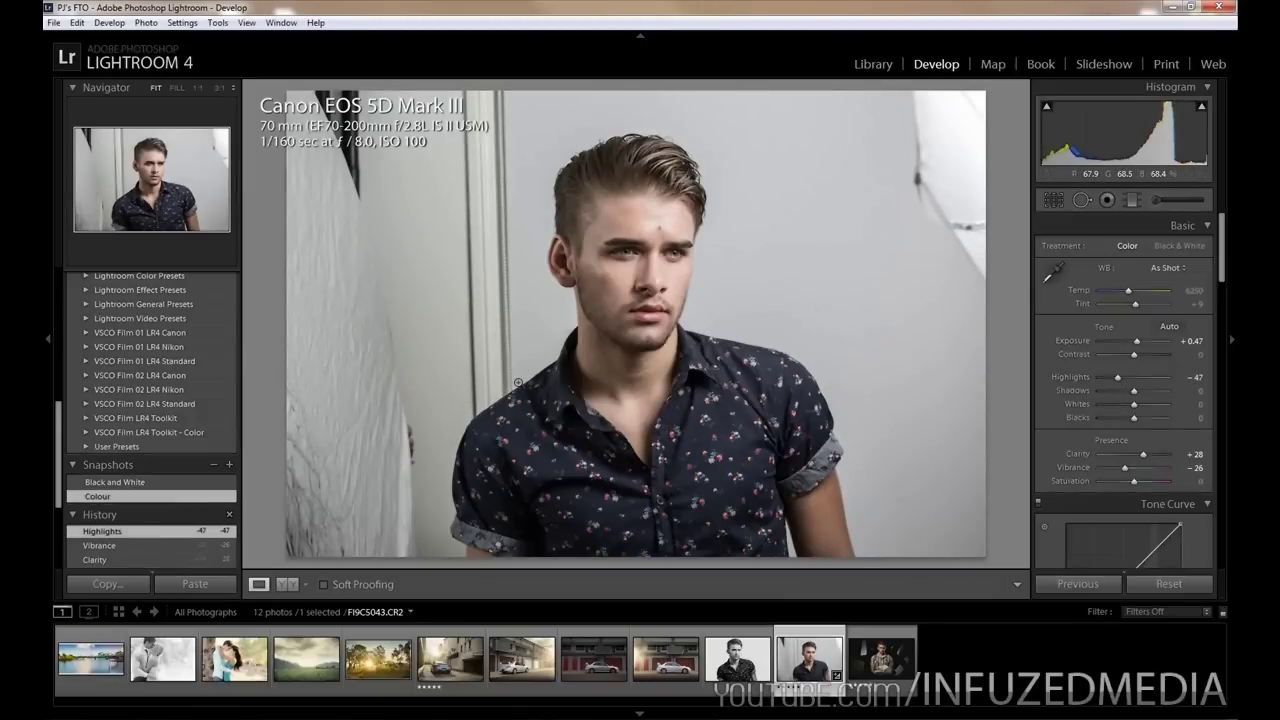
click(182, 488)
click(182, 494)
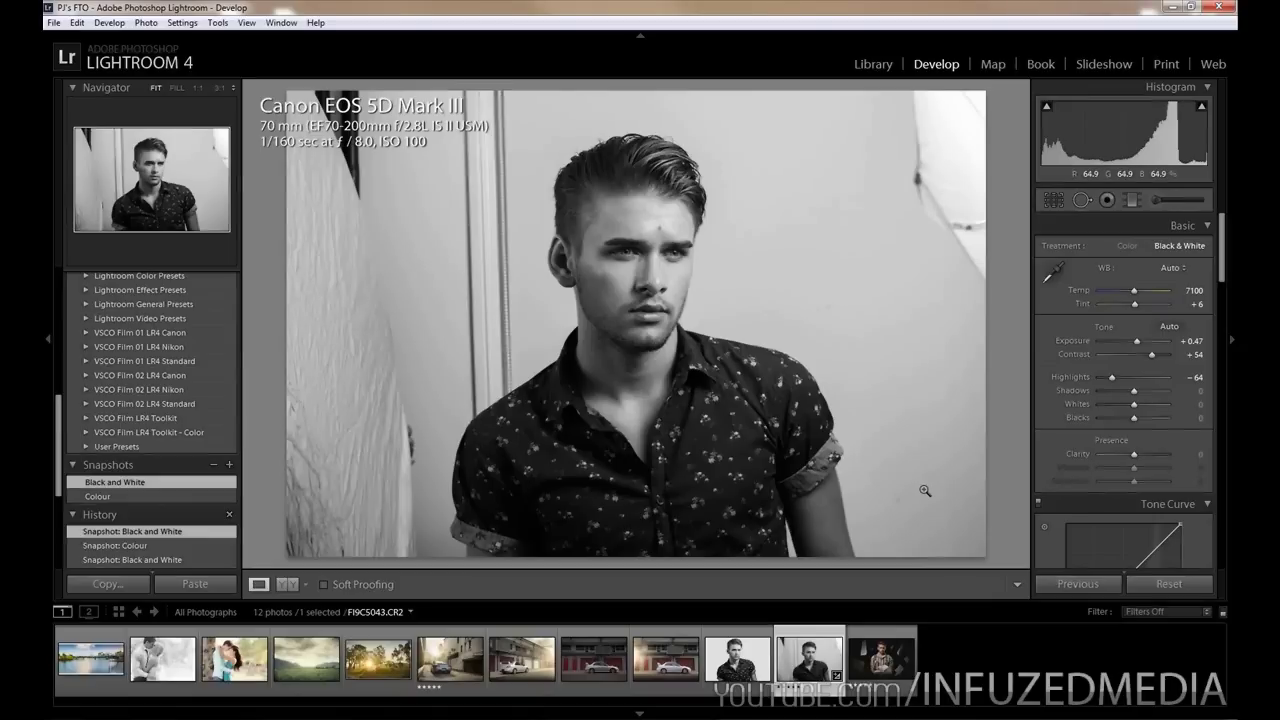
Step back through the Highlights and Exposure history states, then reset the portrait to default colour settings
scroll(200, 470, down, 5)
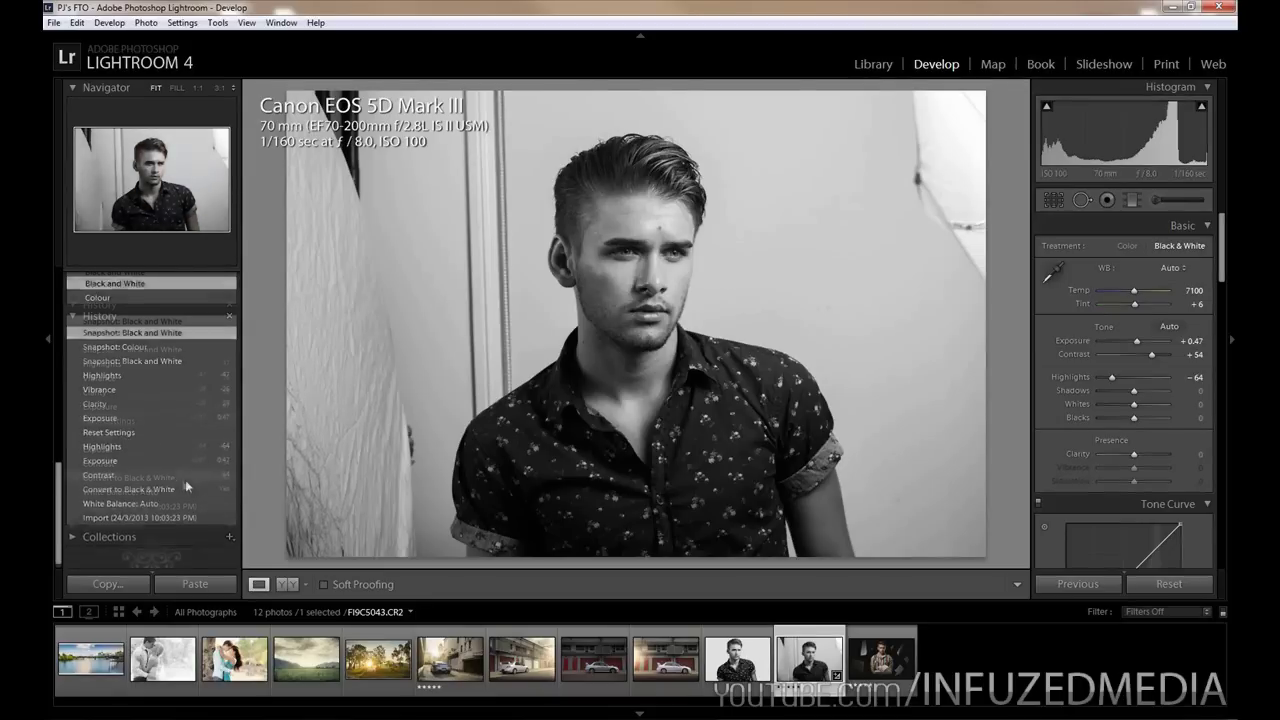
click(128, 363)
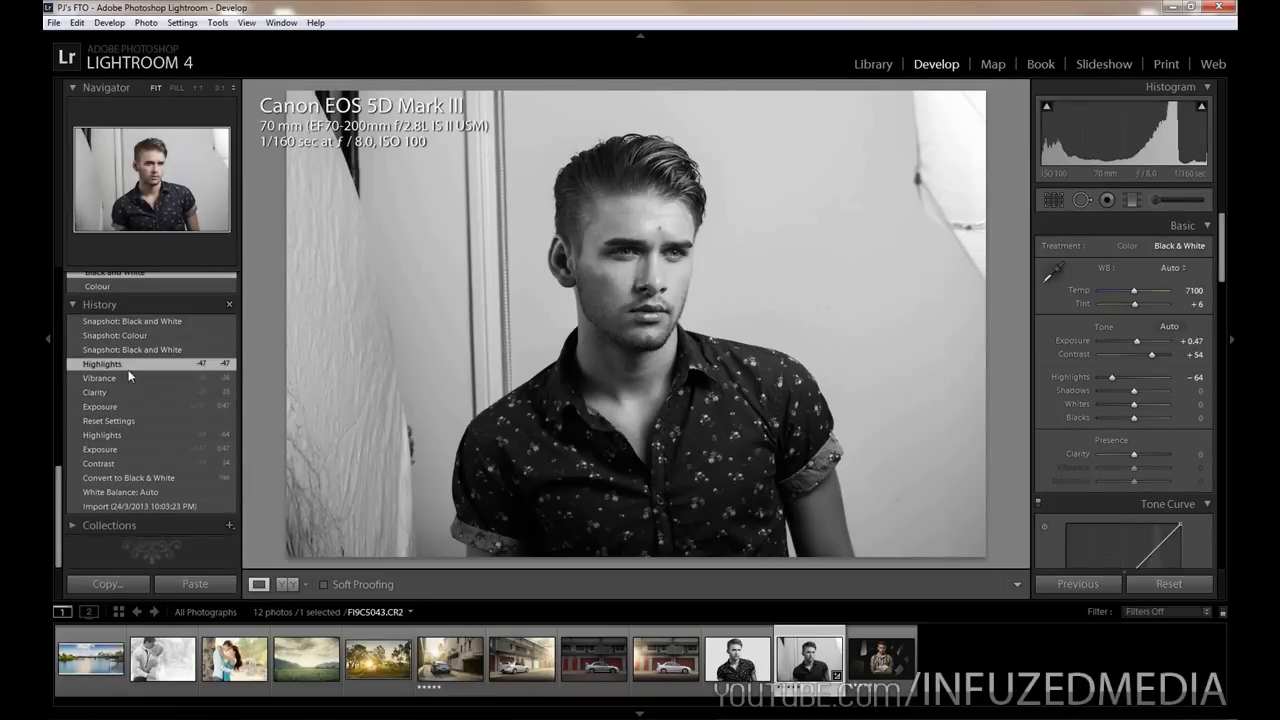
click(131, 405)
click(137, 448)
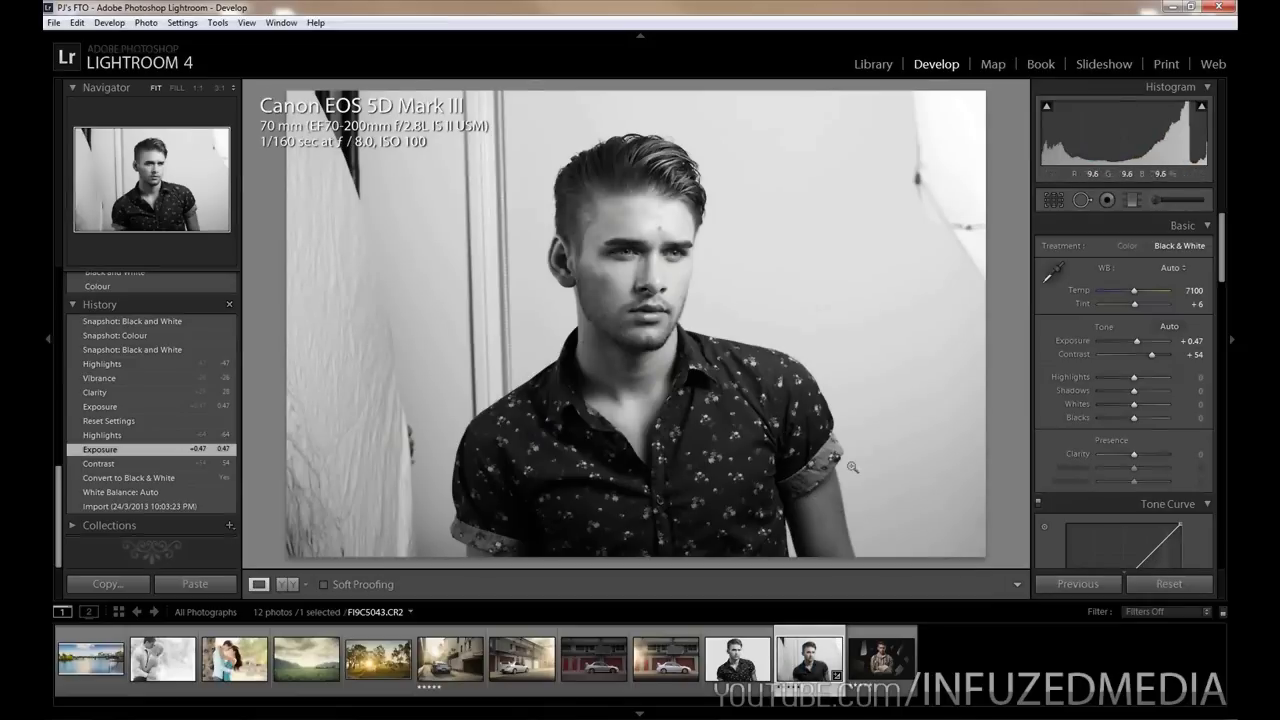
click(1177, 585)
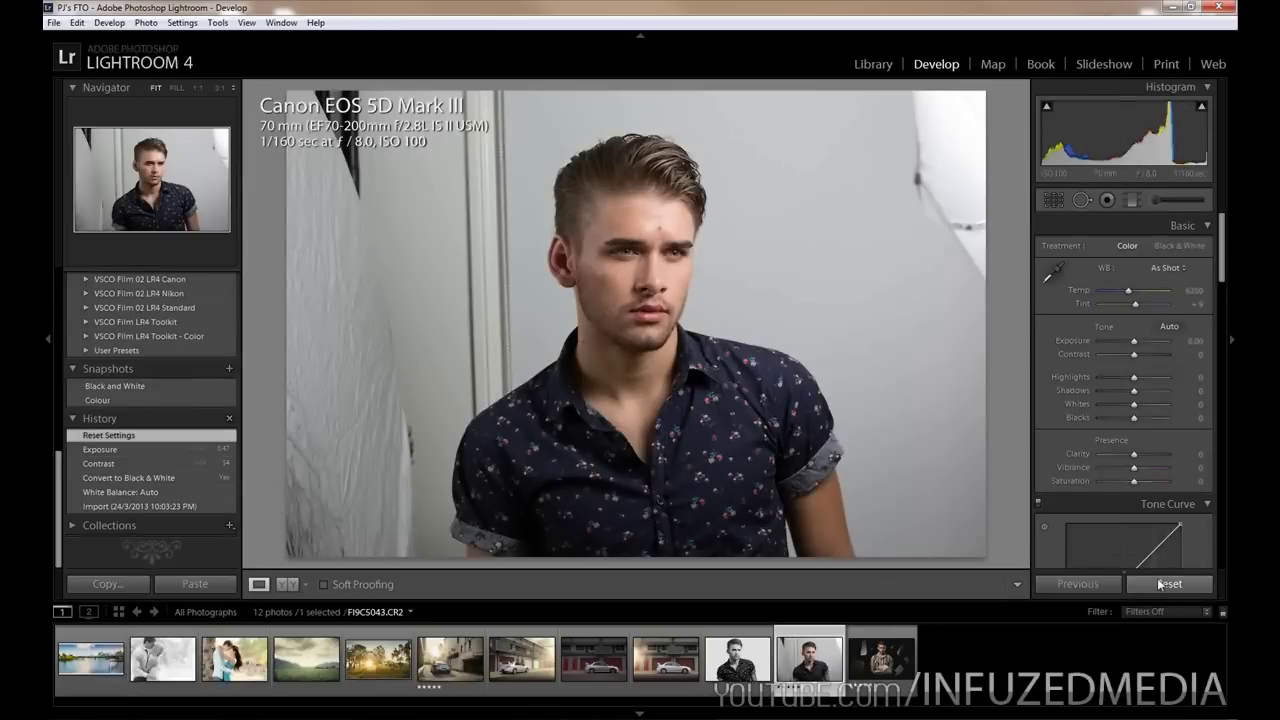
Undo the reset and paste the portrait's black-and-white settings onto car photo STI_3.jpg with Previous
key(ctrl+z)
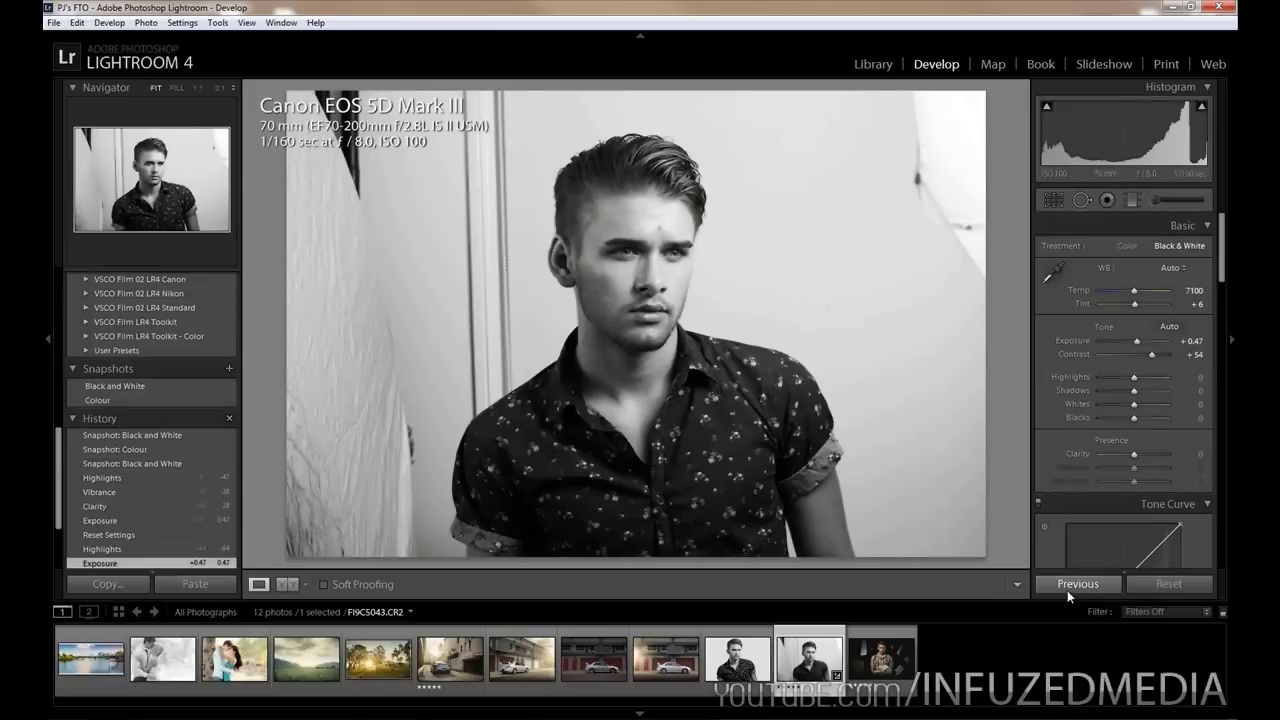
click(674, 665)
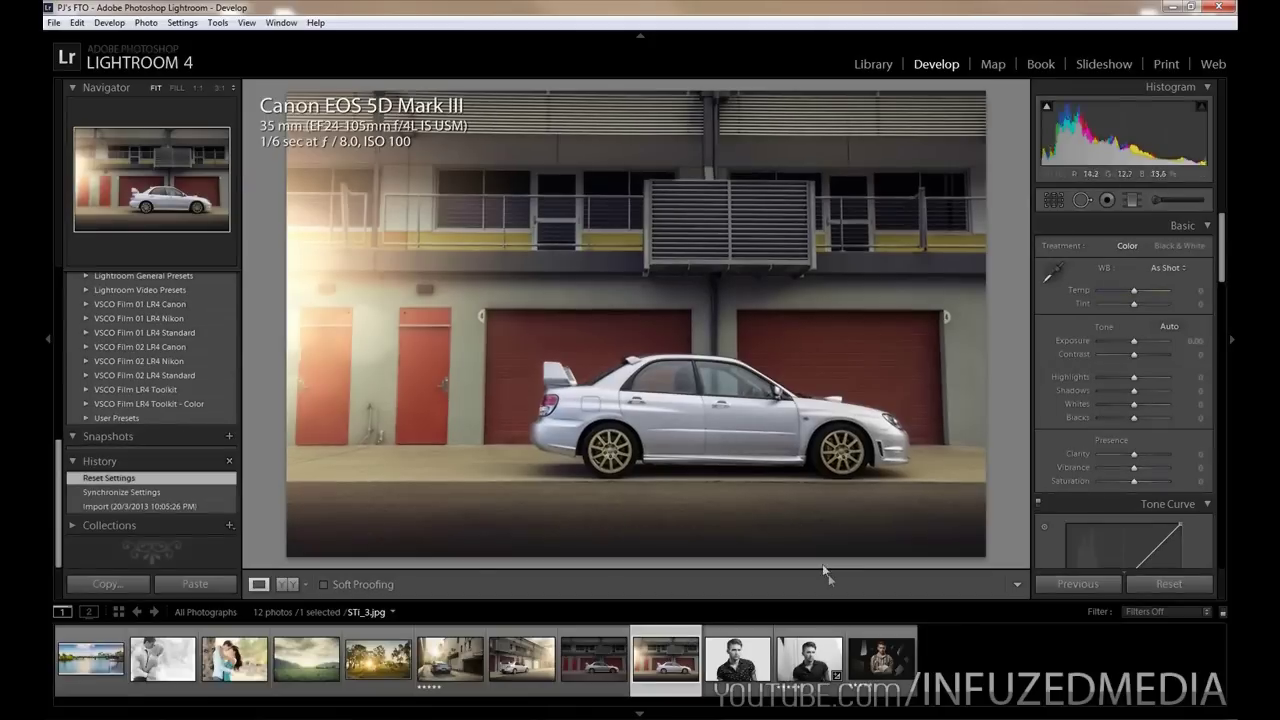
click(1066, 588)
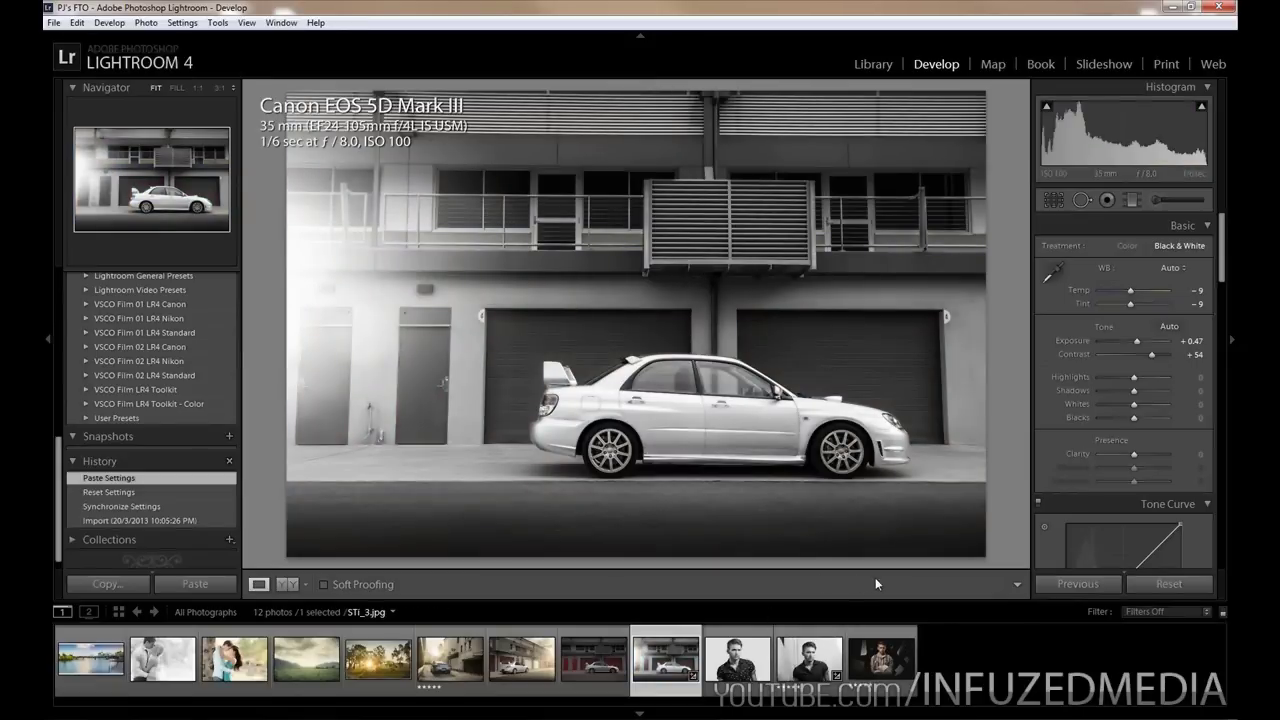
click(808, 660)
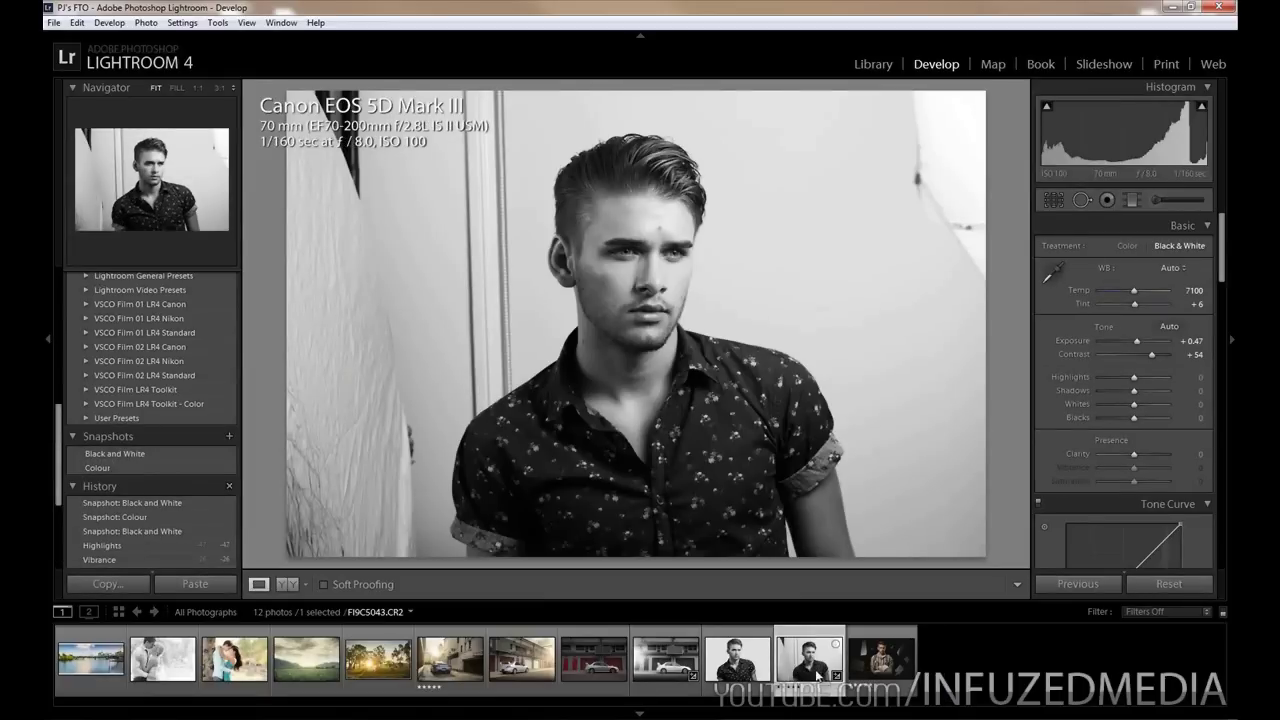
ctrl+click(679, 660)
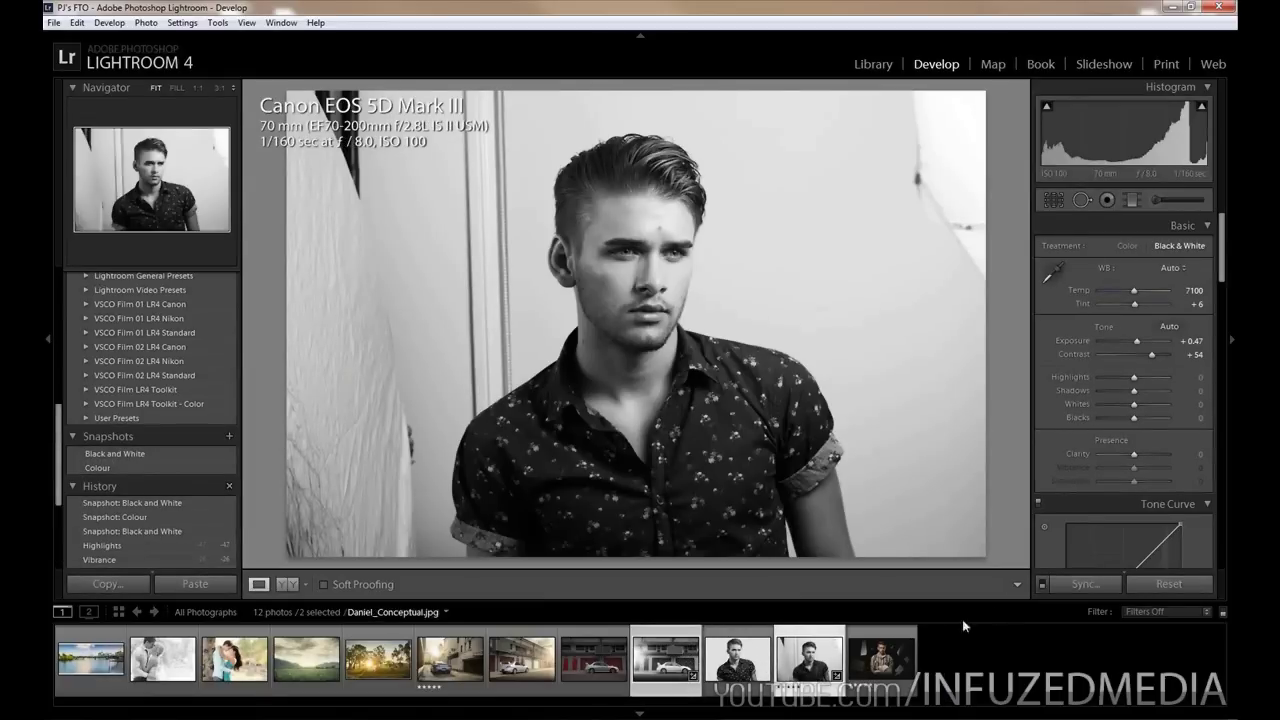
click(1080, 588)
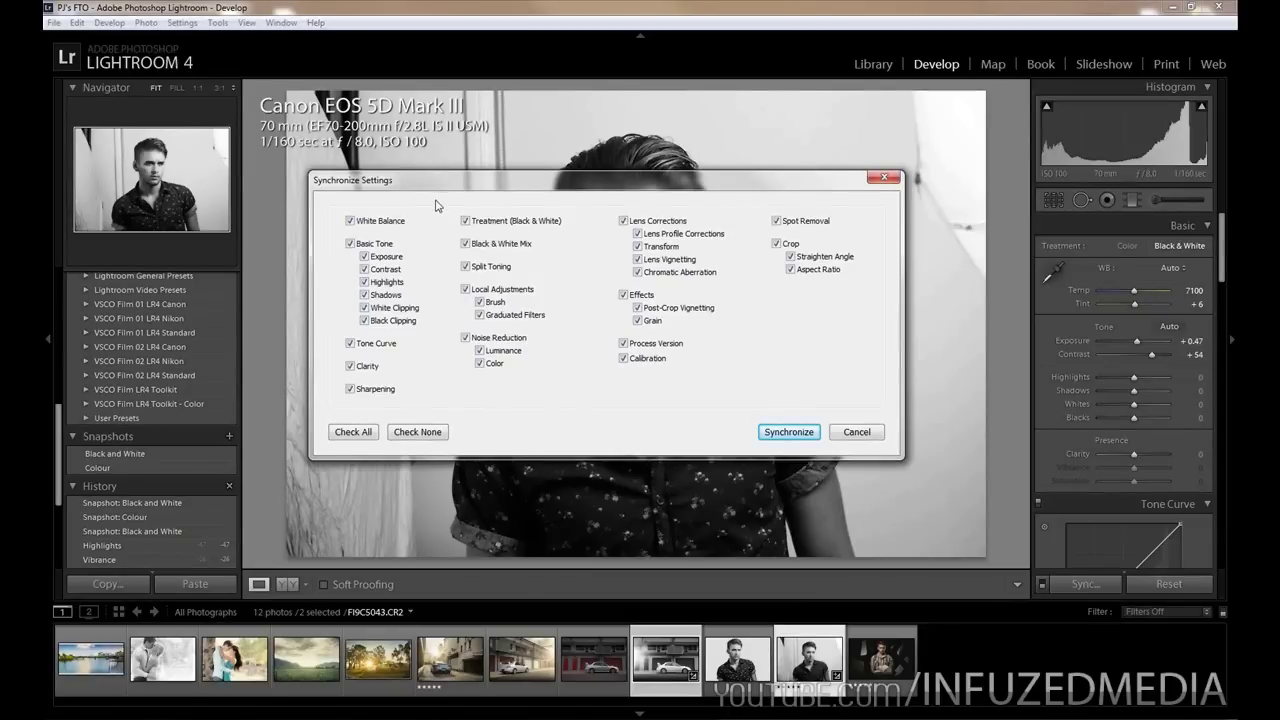
click(405, 433)
click(351, 221)
click(350, 244)
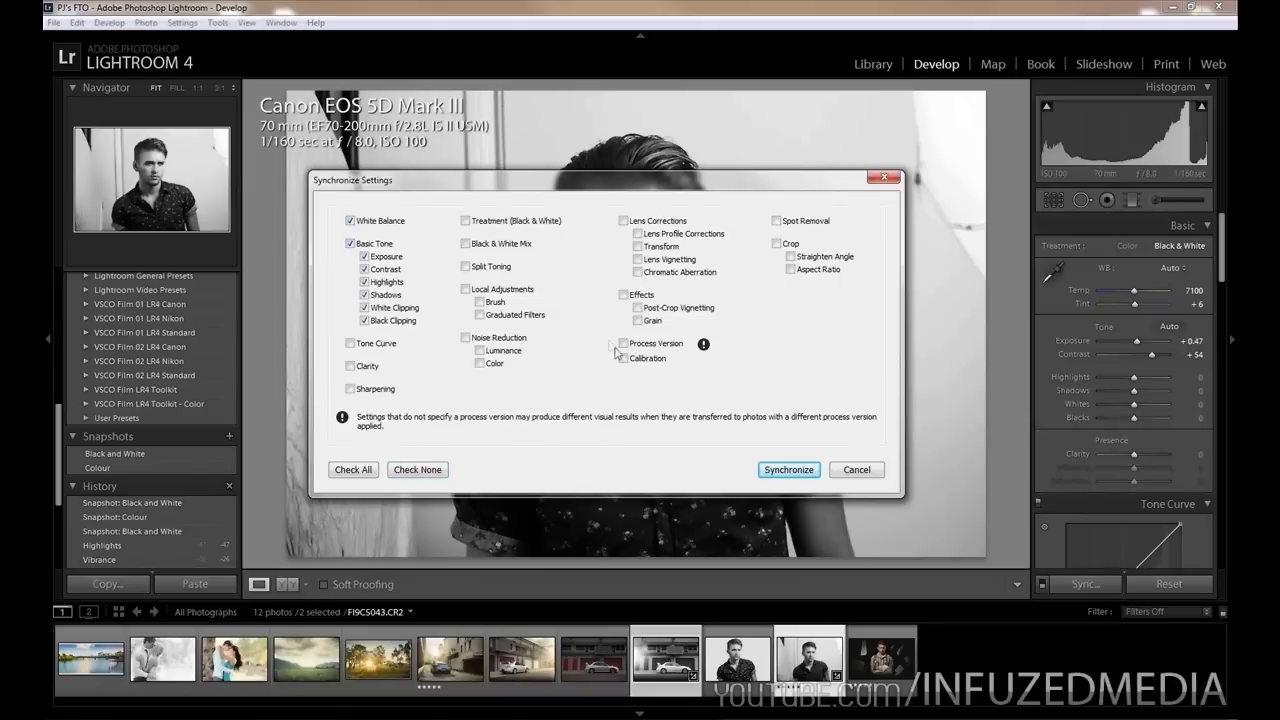
click(776, 221)
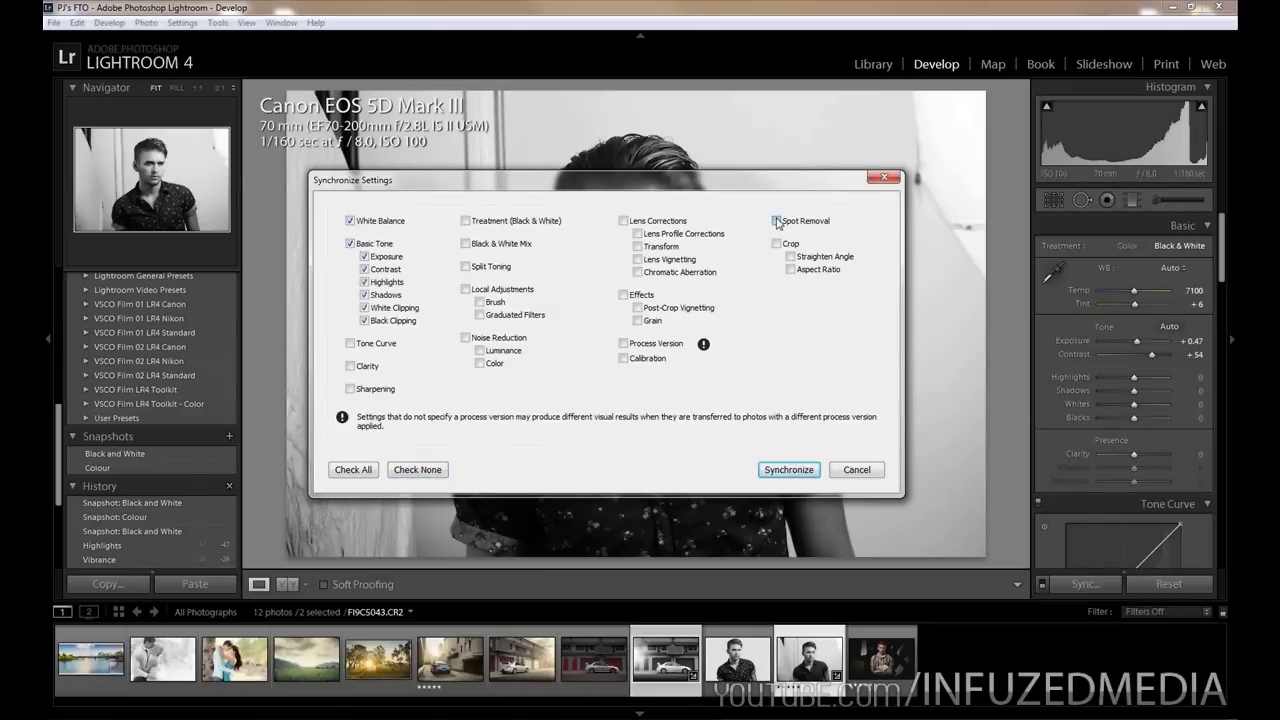
click(848, 470)
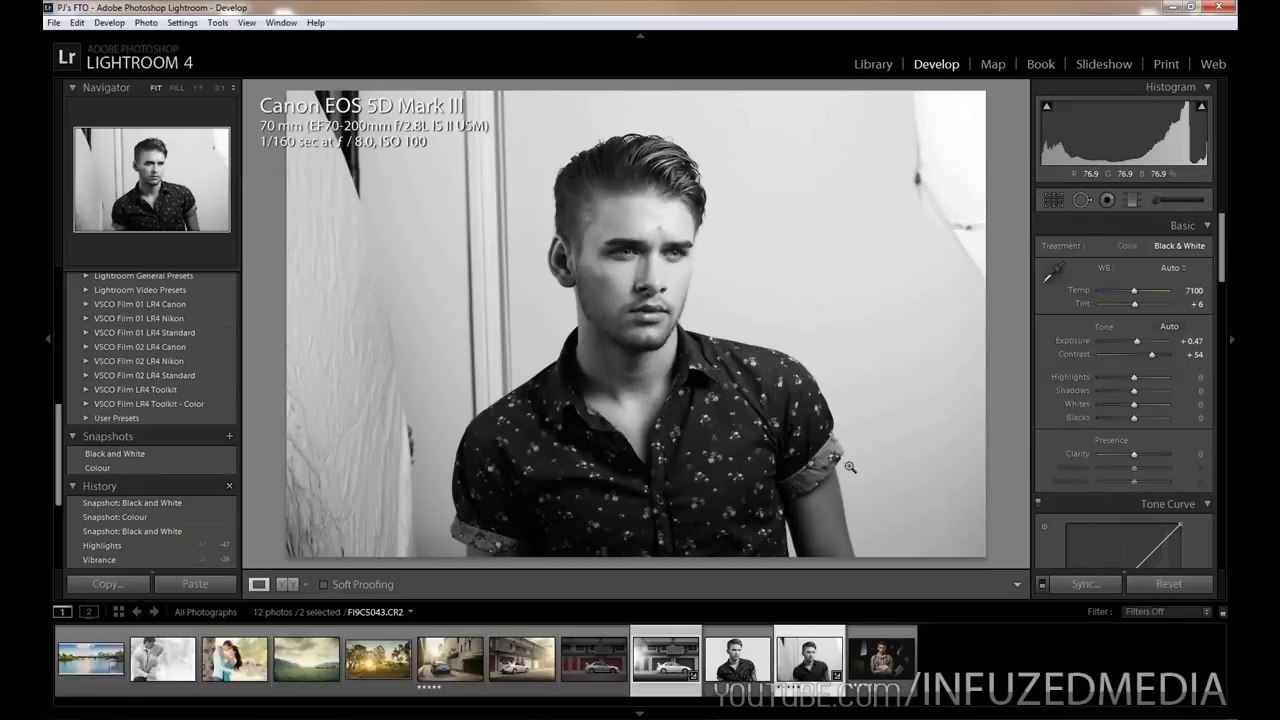
View the sharpened red-doors car photo, then move to the black-and-white car photo STI_3.jpg
click(594, 660)
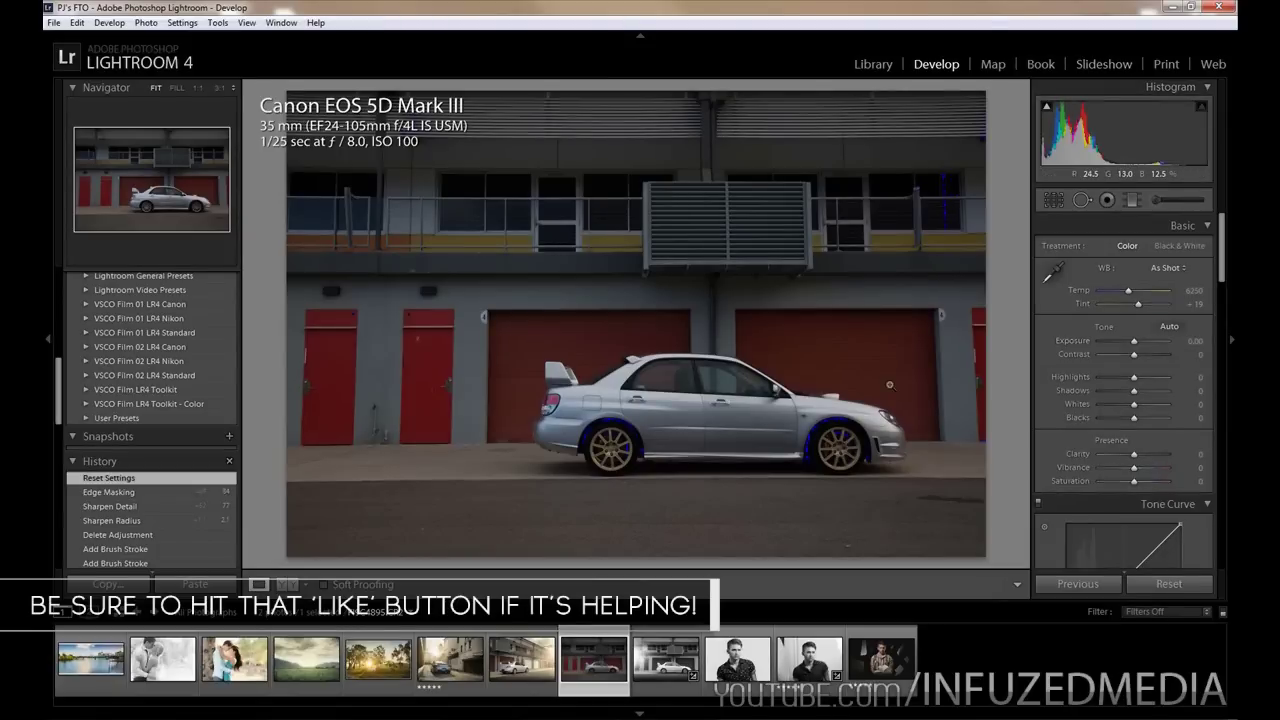
key(Right)
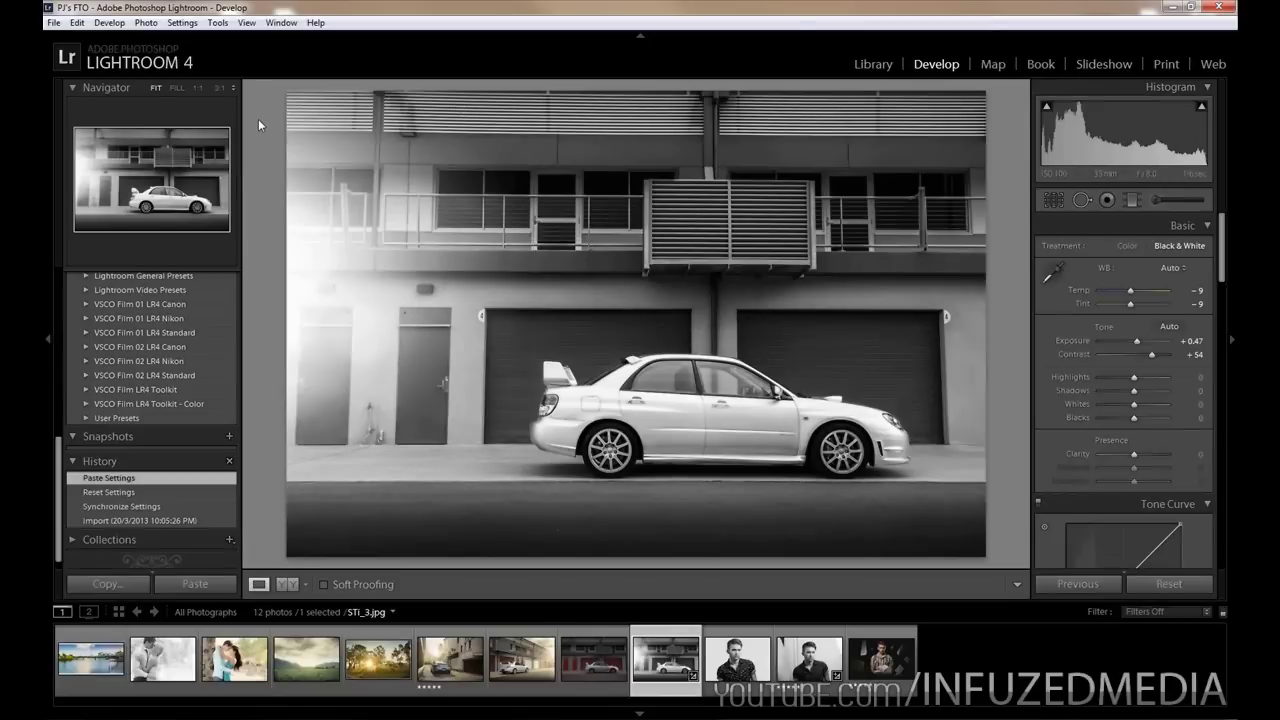
Cycle the info overlays, keep Info 2 in Develop View Options, then hide the overlay
key(i)
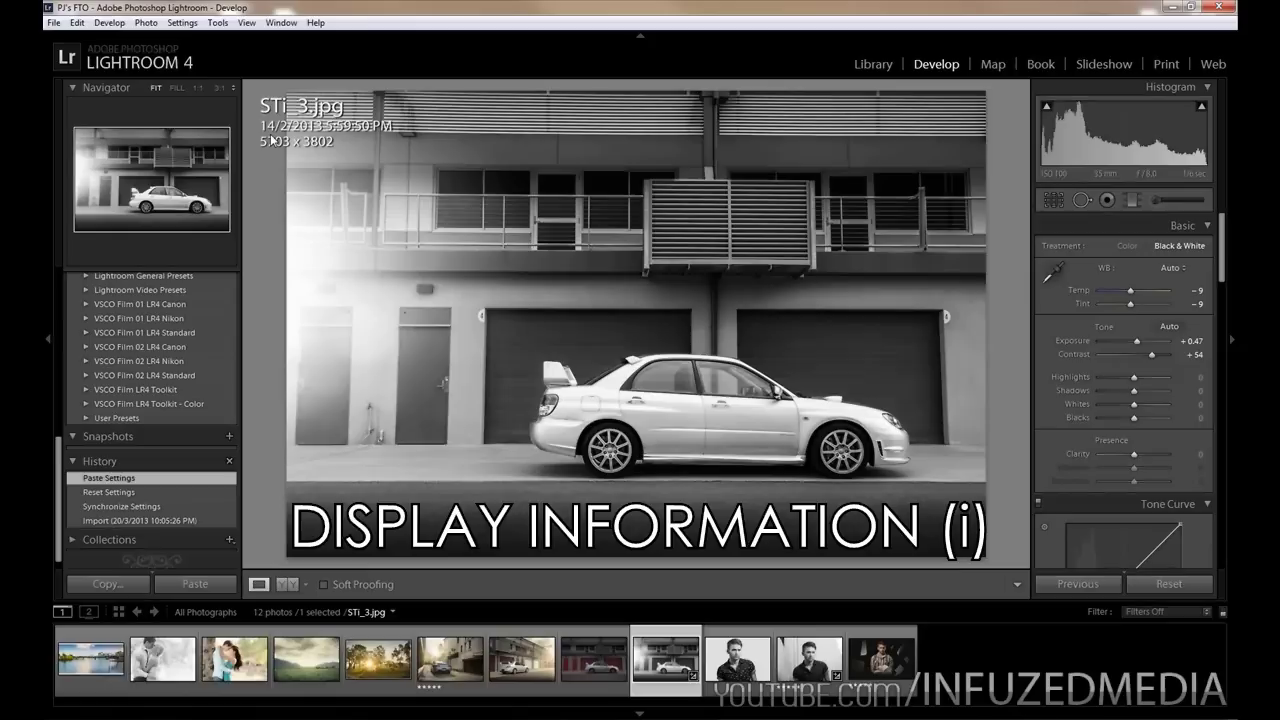
key(i)
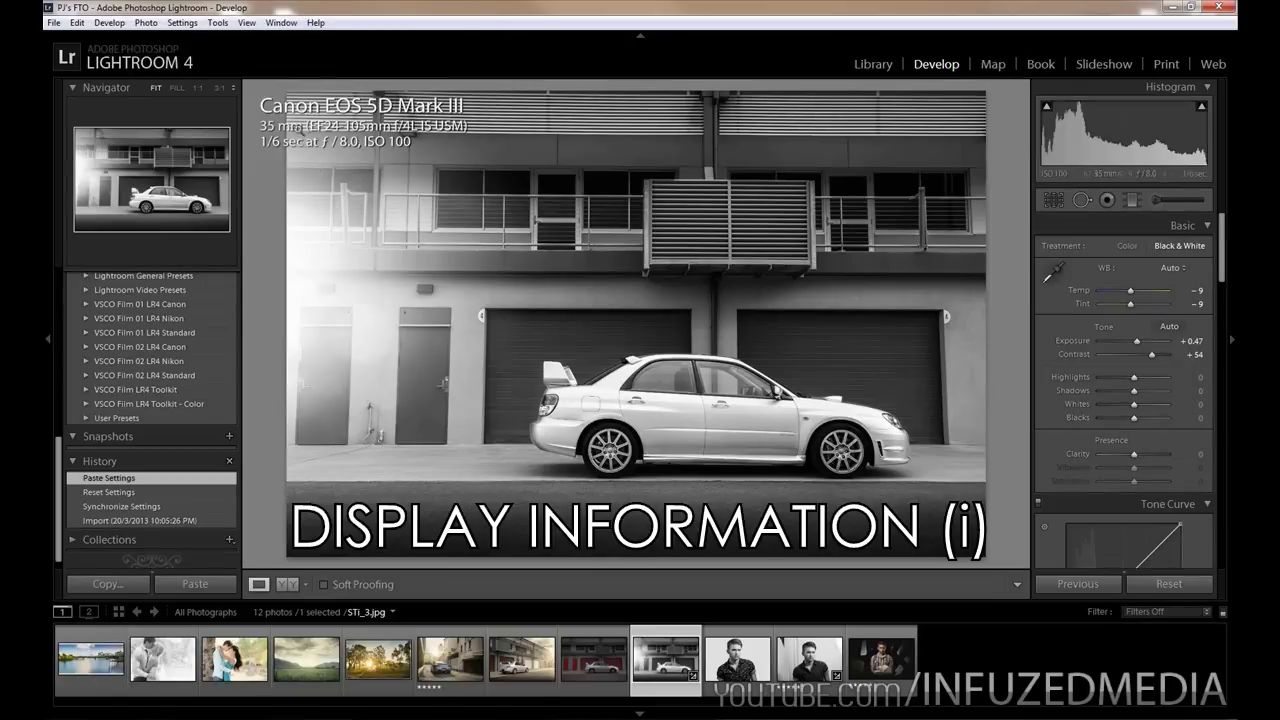
click(246, 24)
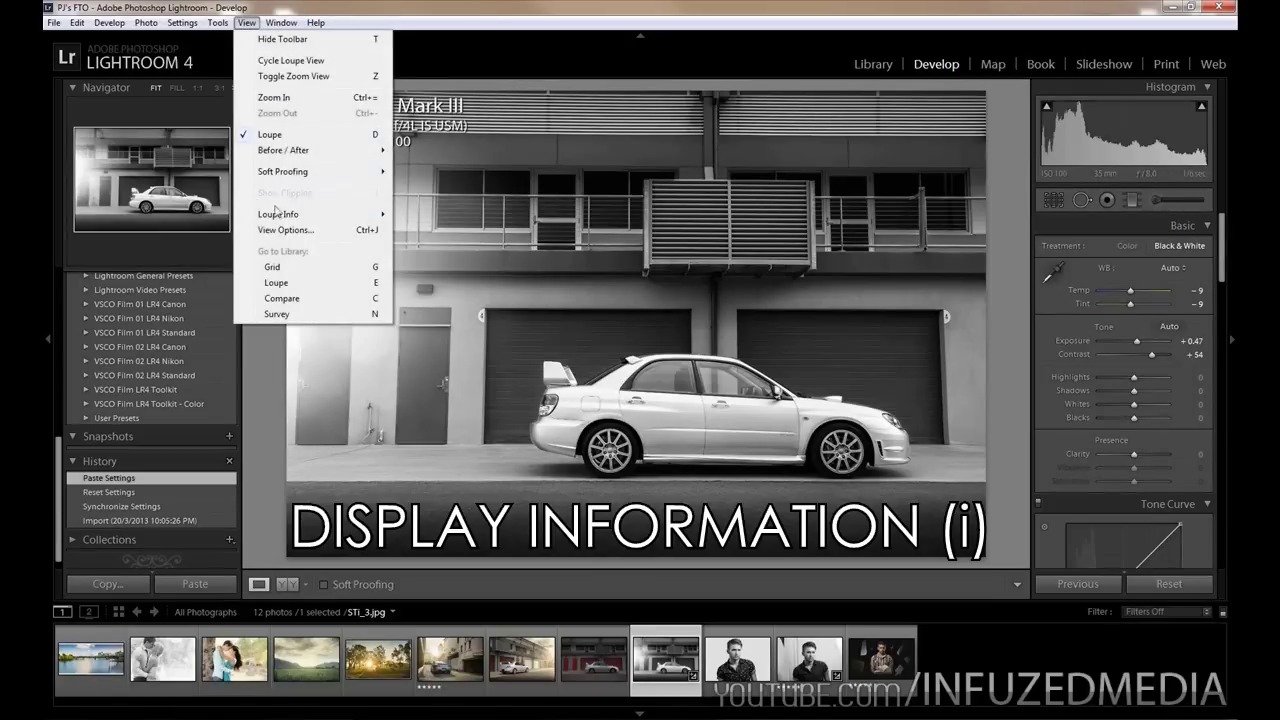
click(284, 231)
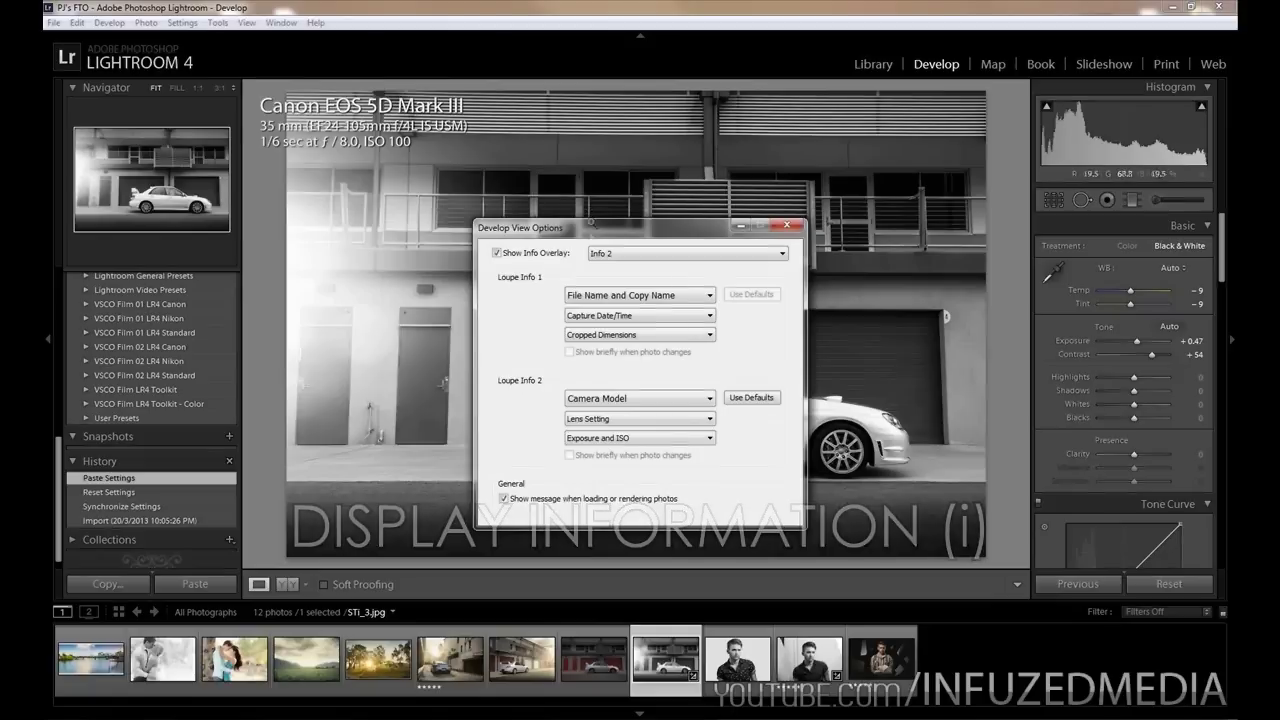
click(656, 205)
click(777, 180)
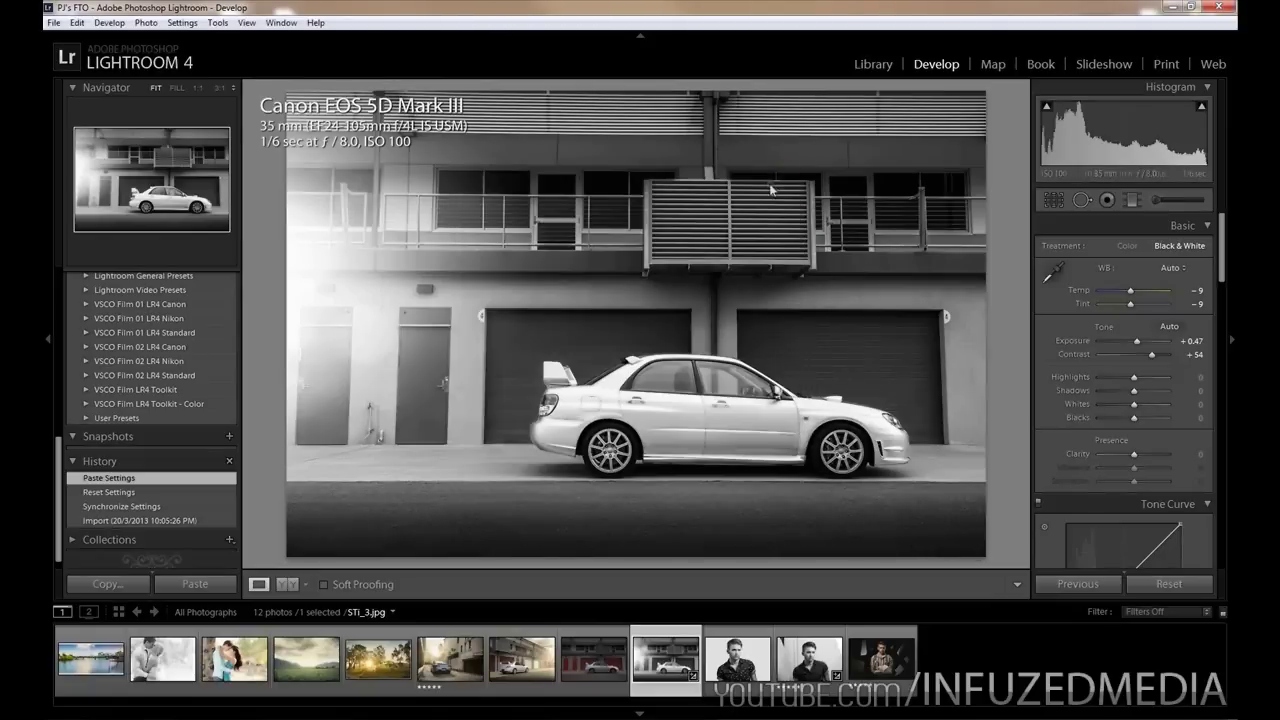
key(i)
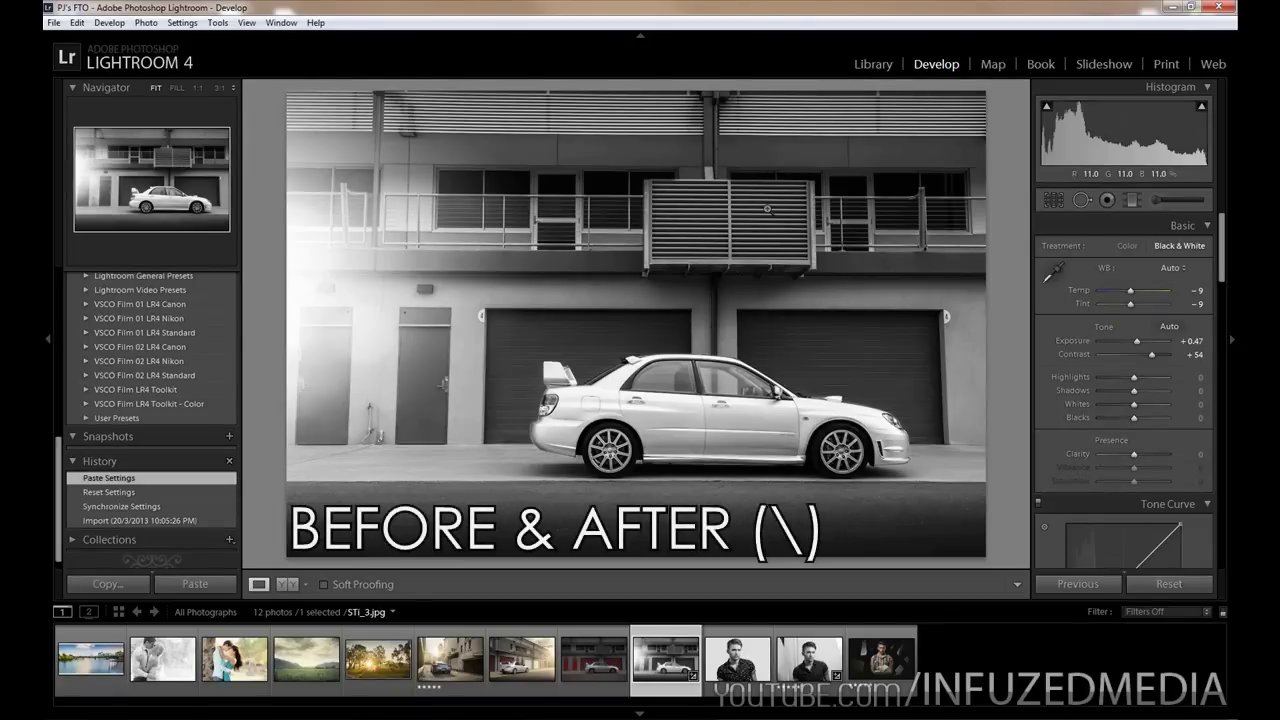
Toggle the Before view to compare the edit with the original colour car photo
key(backslash)
key(backslash)
key(backslash)
key(backslash)
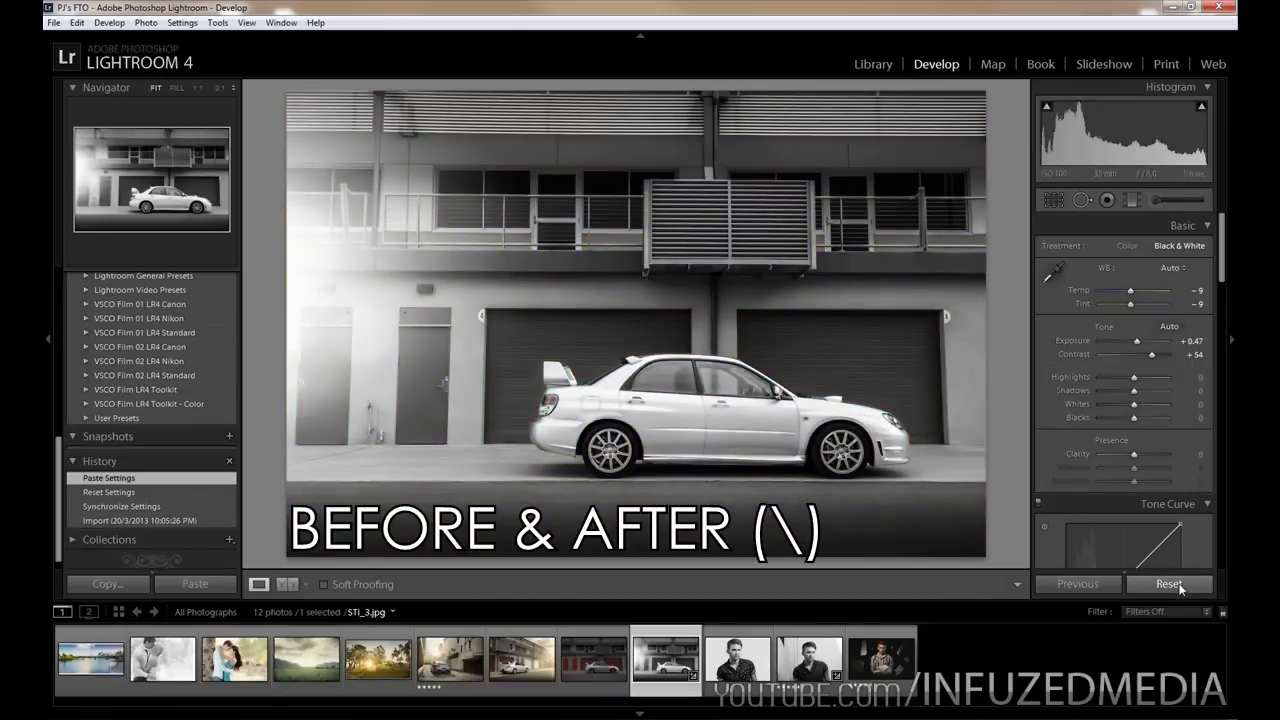
key(backslash)
key(backslash)
key(backslash)
key(backslash)
key(backslash)
key(backslash)
key(backslash)
key(backslash)
key(backslash)
key(backslash)
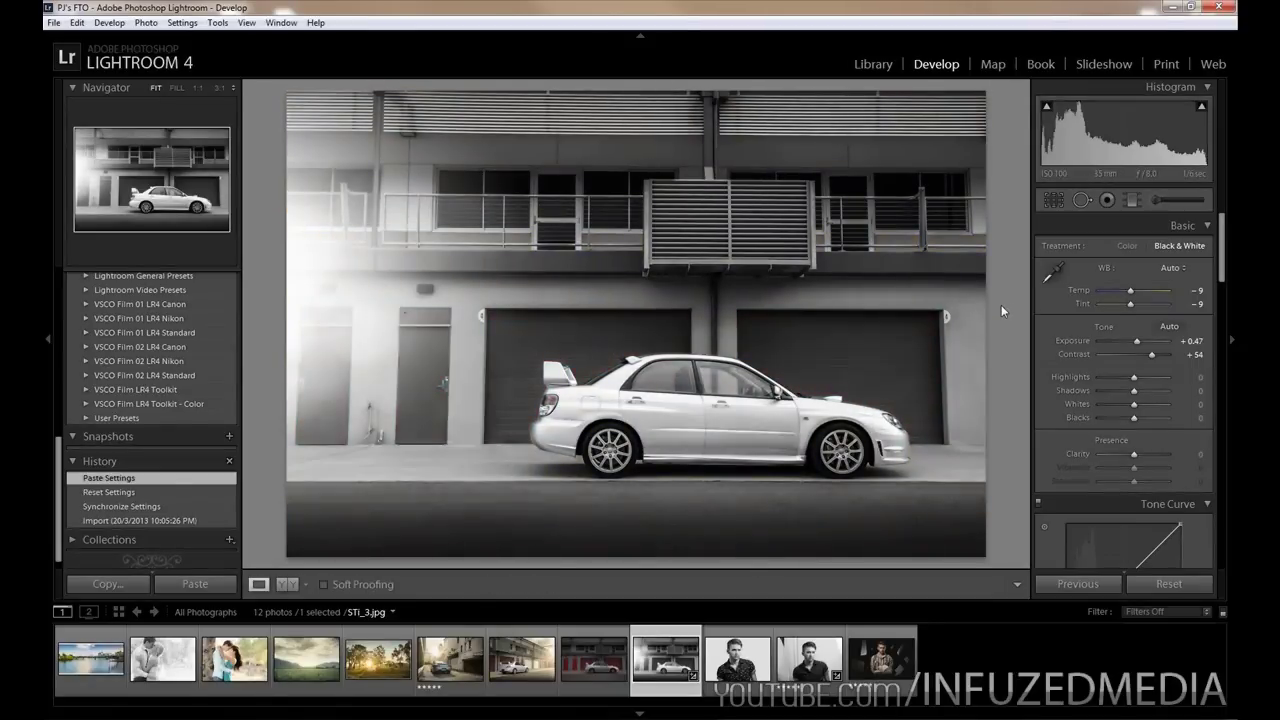
key(backslash)
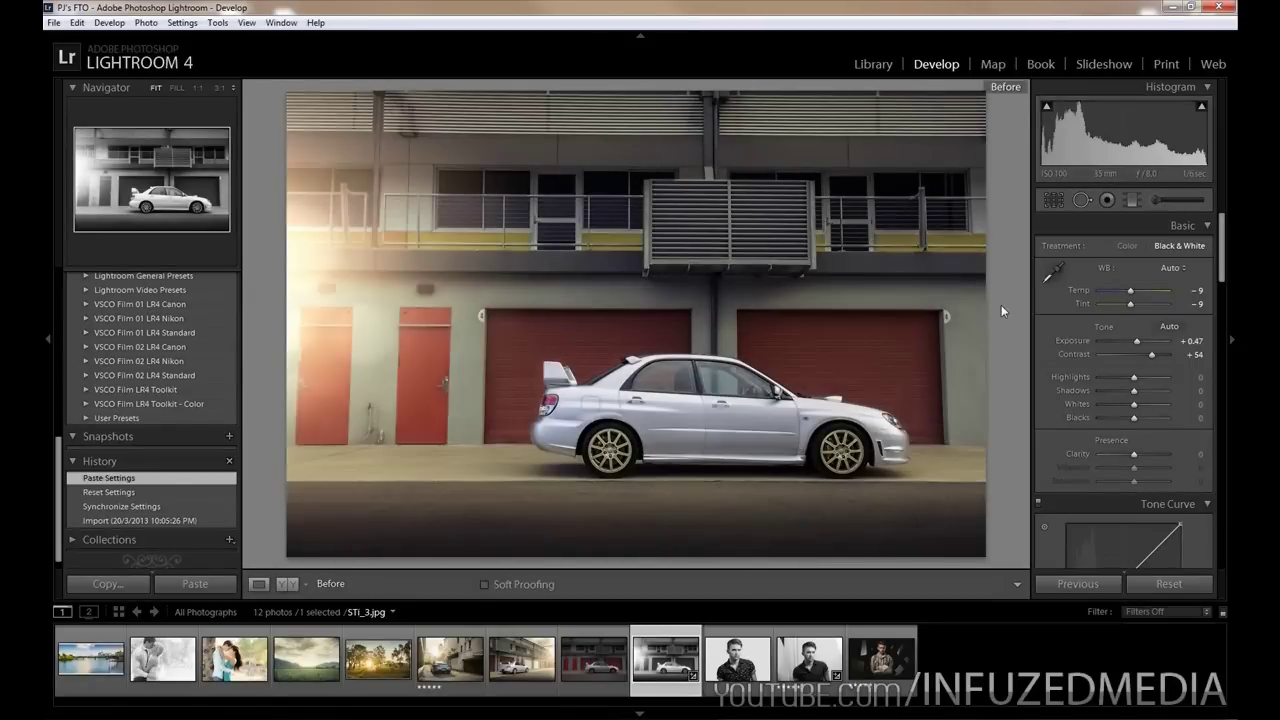
Cycle through Lights Dim and Lights Out, then reset all develop settings with Ctrl+Shift+R
key(l)
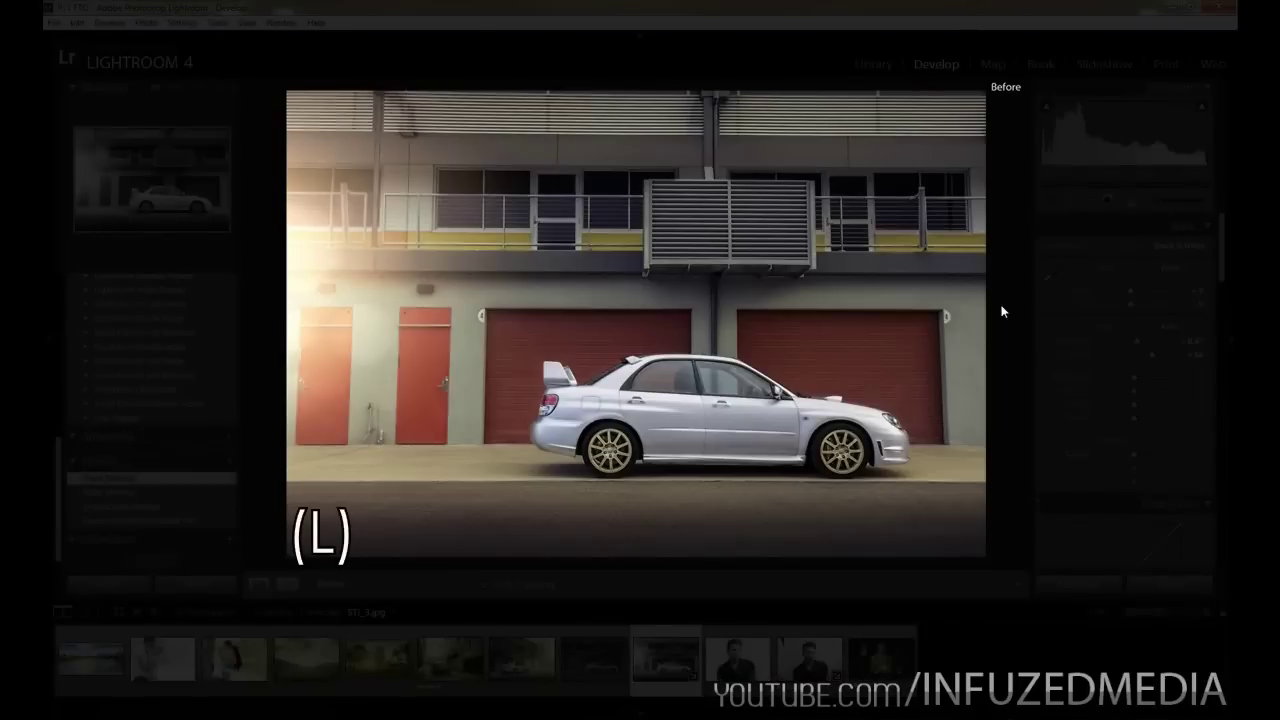
key(l)
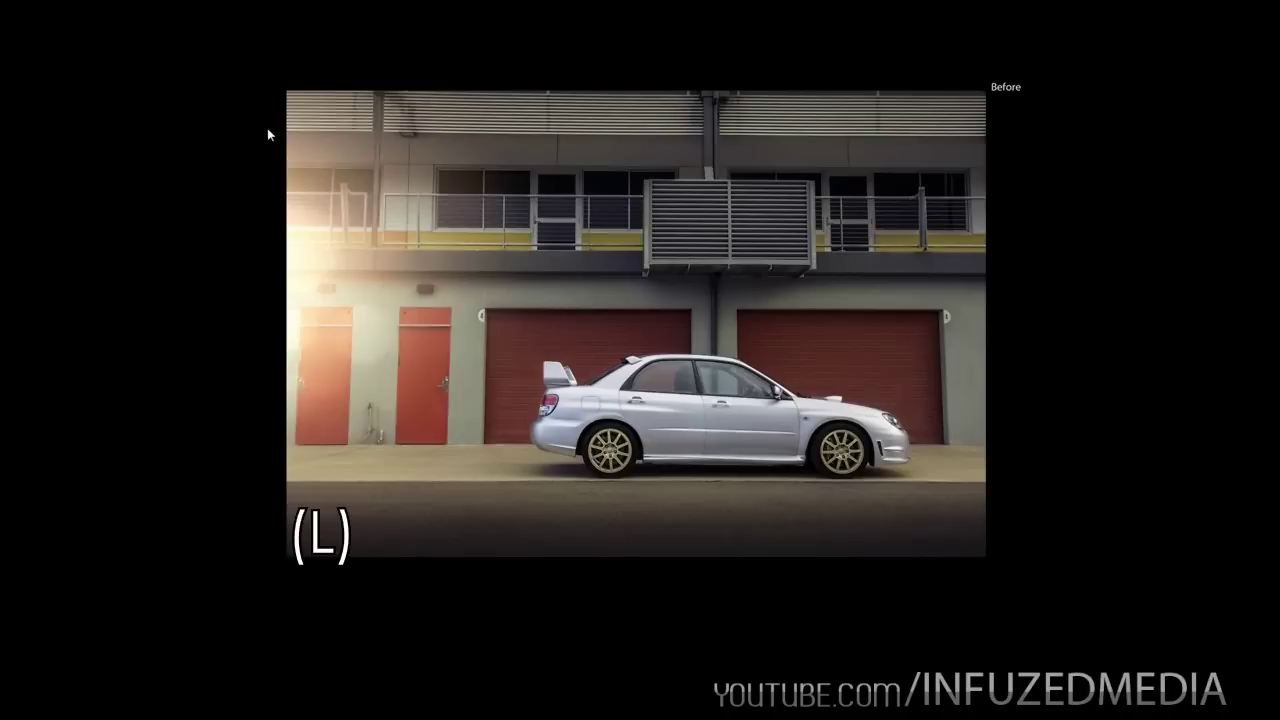
key(l)
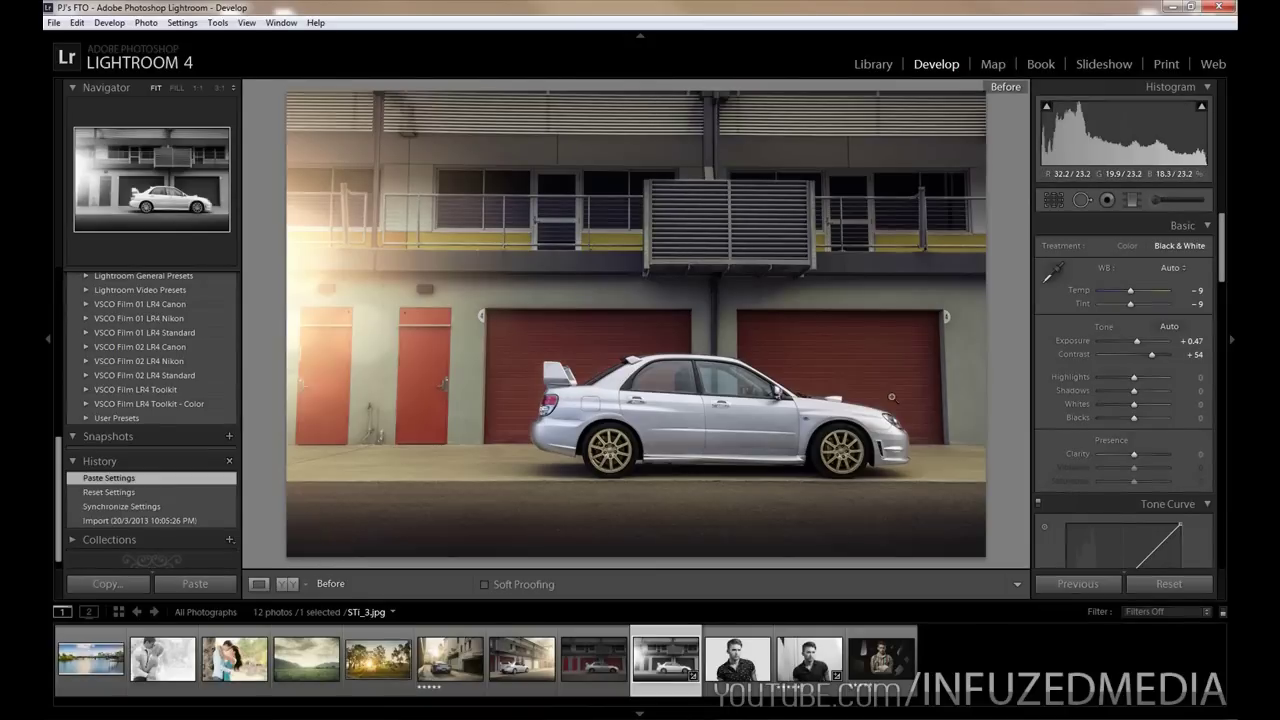
key(ctrl+shift+r)
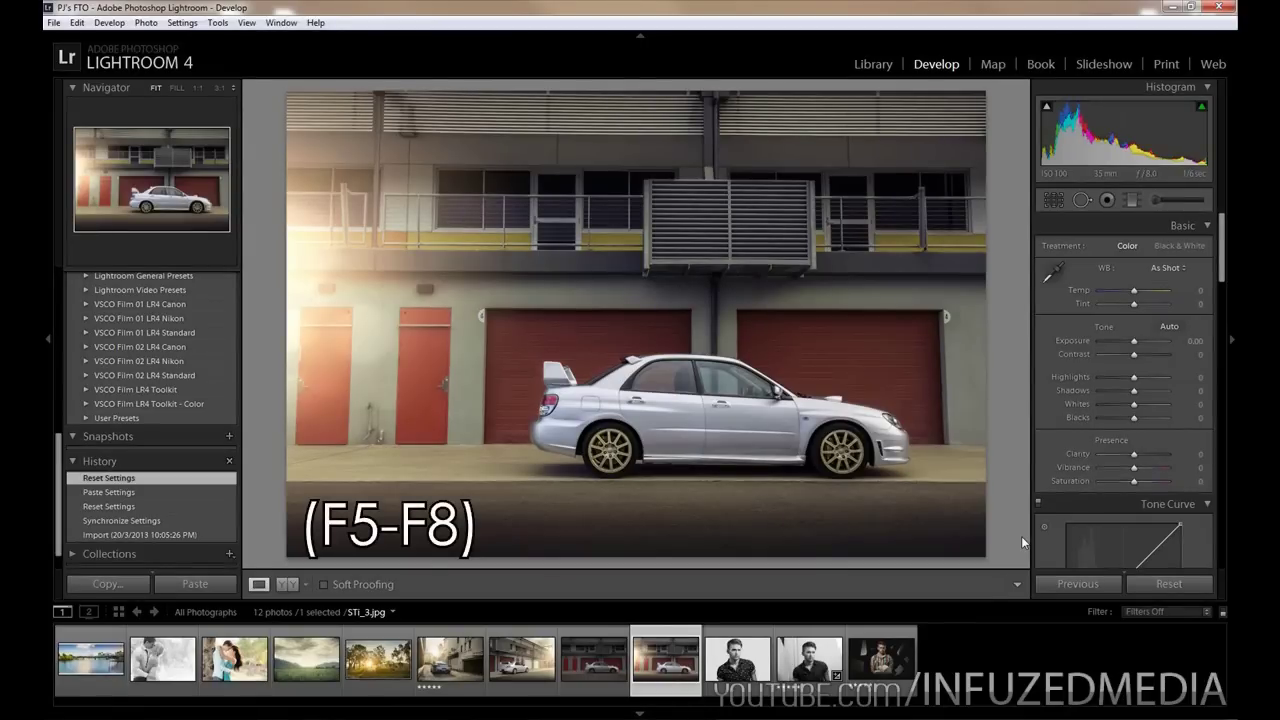
key(F5)
key(F6)
key(F7)
key(F8)
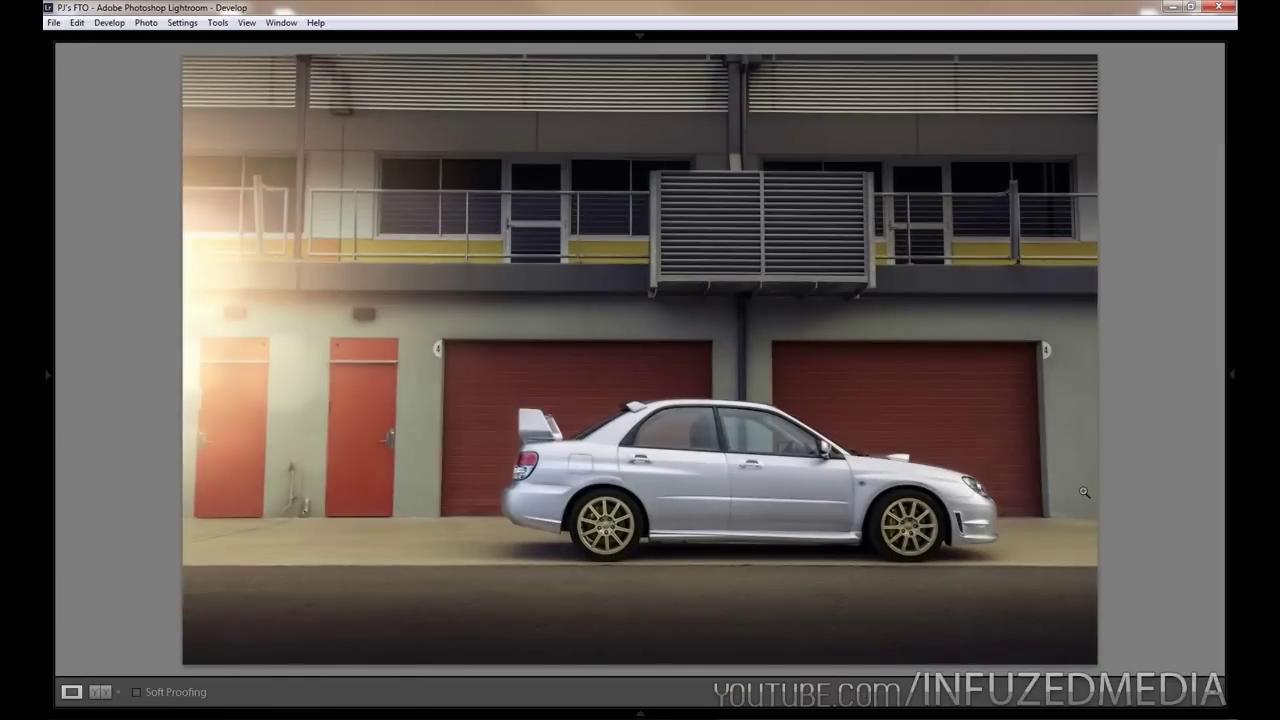
key(F7)
key(F8)
key(F5)
key(F6)
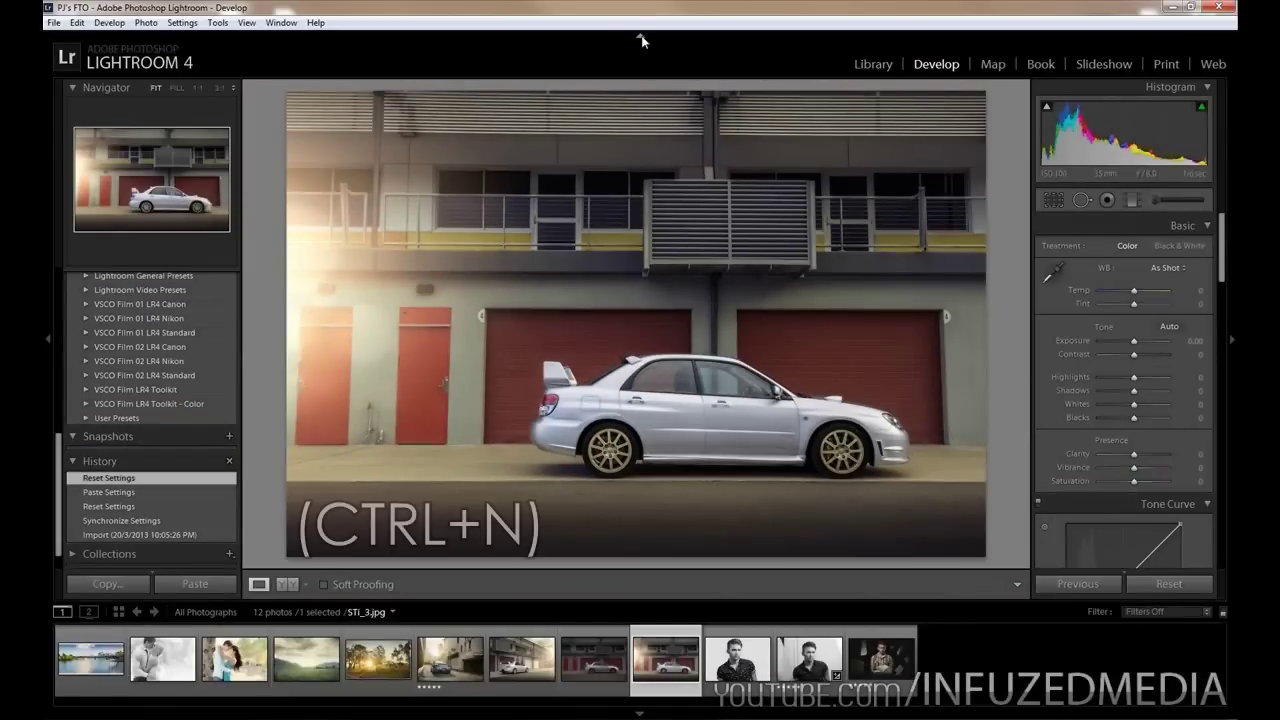
key(ctrl+n)
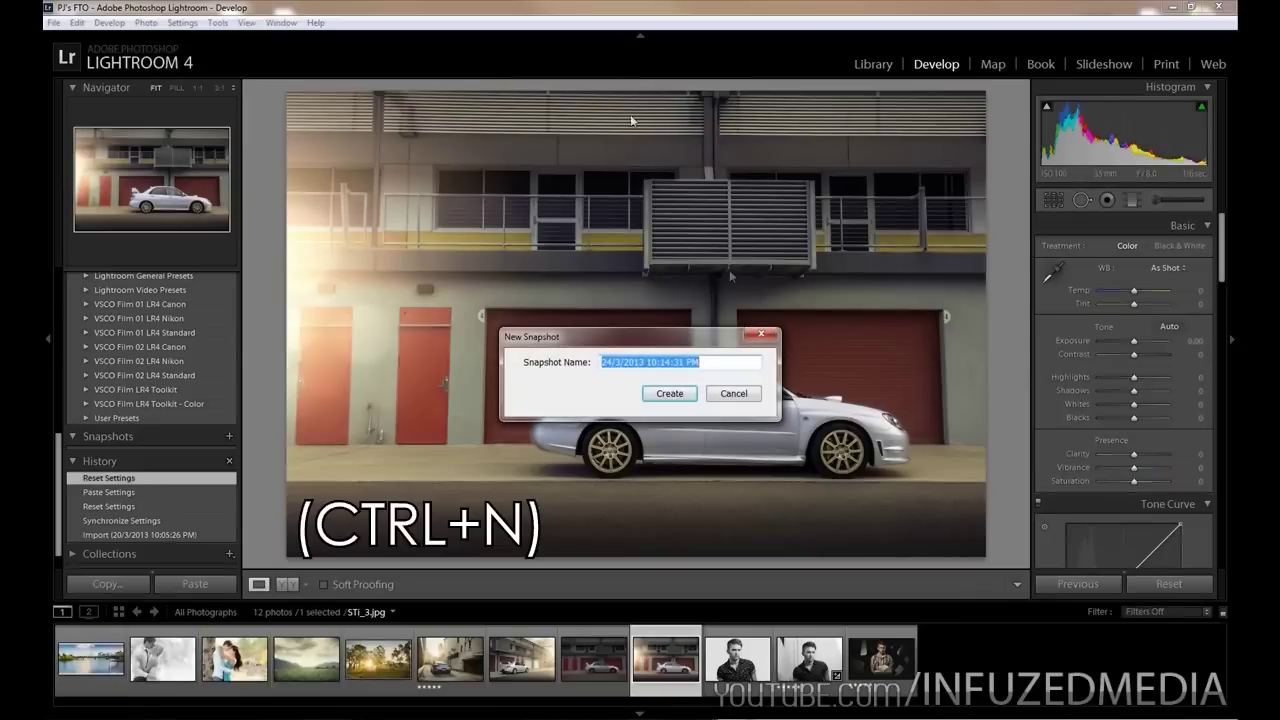
click(733, 393)
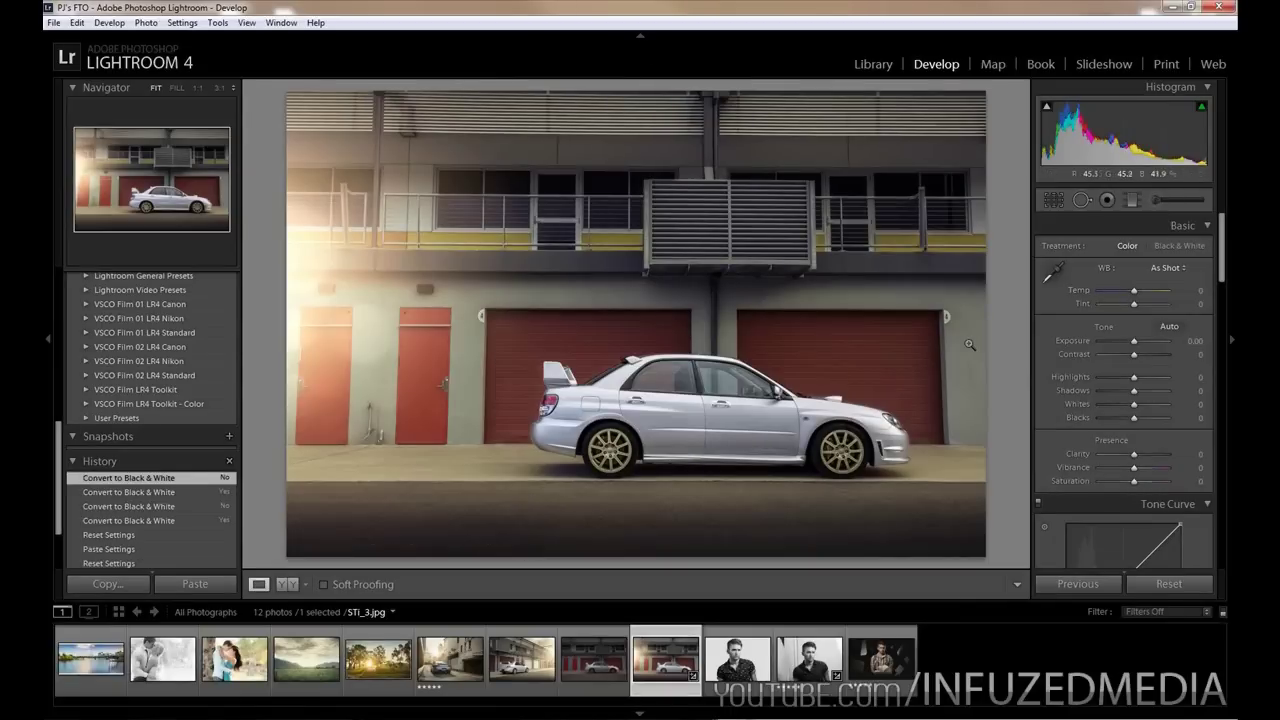
key(v)
key(v)
key(v)
key(v)
key(v)
key(v)
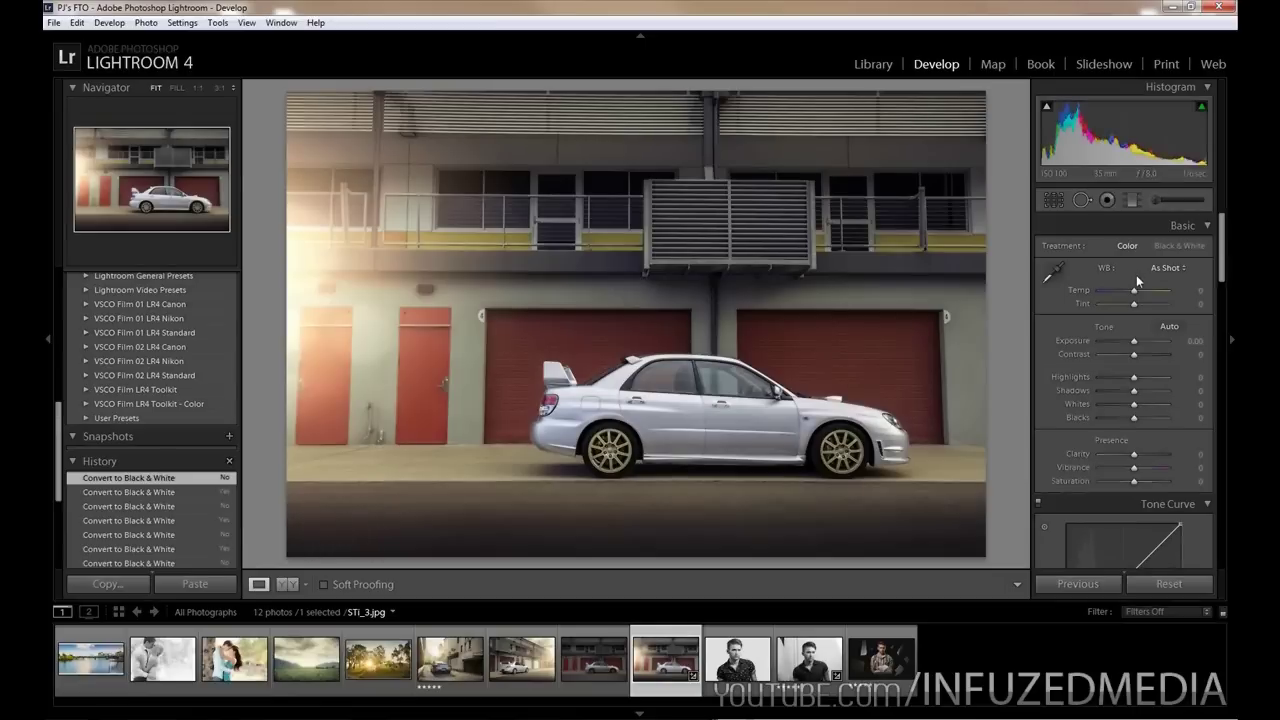
mouse_move(1132, 345)
mouse_down()
mouse_move(1094, 344)
mouse_move(1108, 344)
mouse_up()
click(1136, 348)
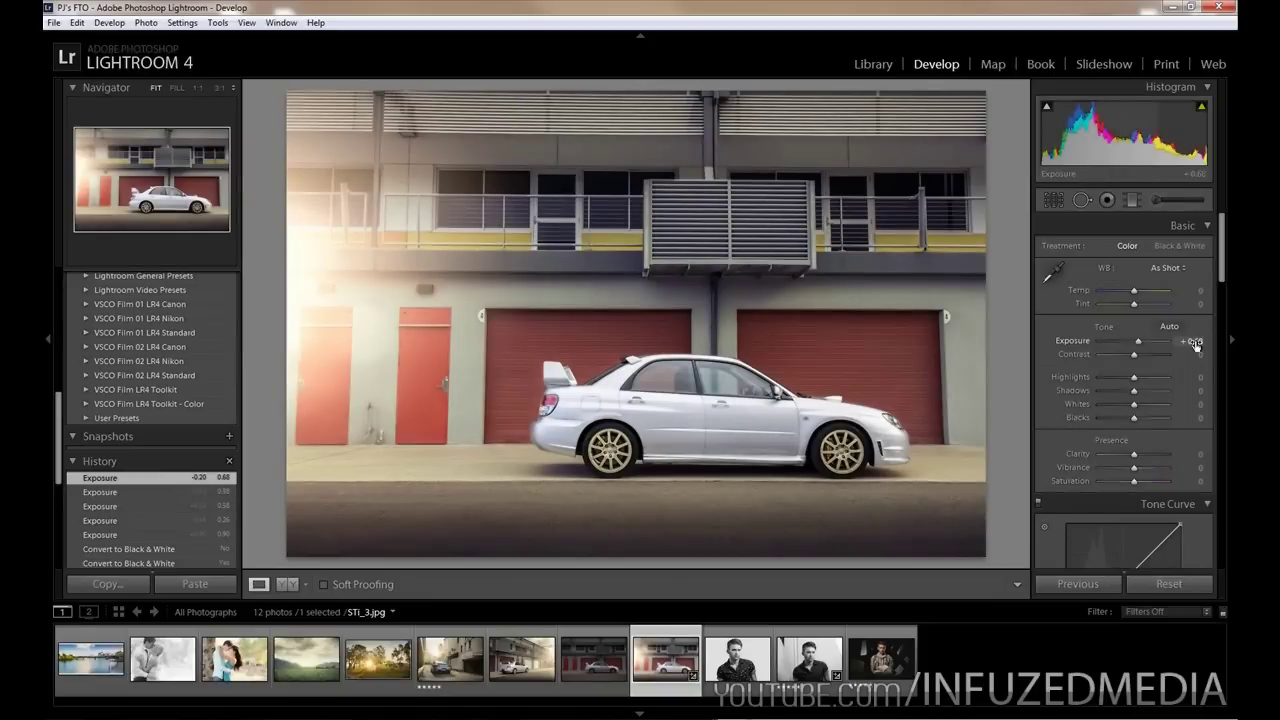
double_click(1079, 343)
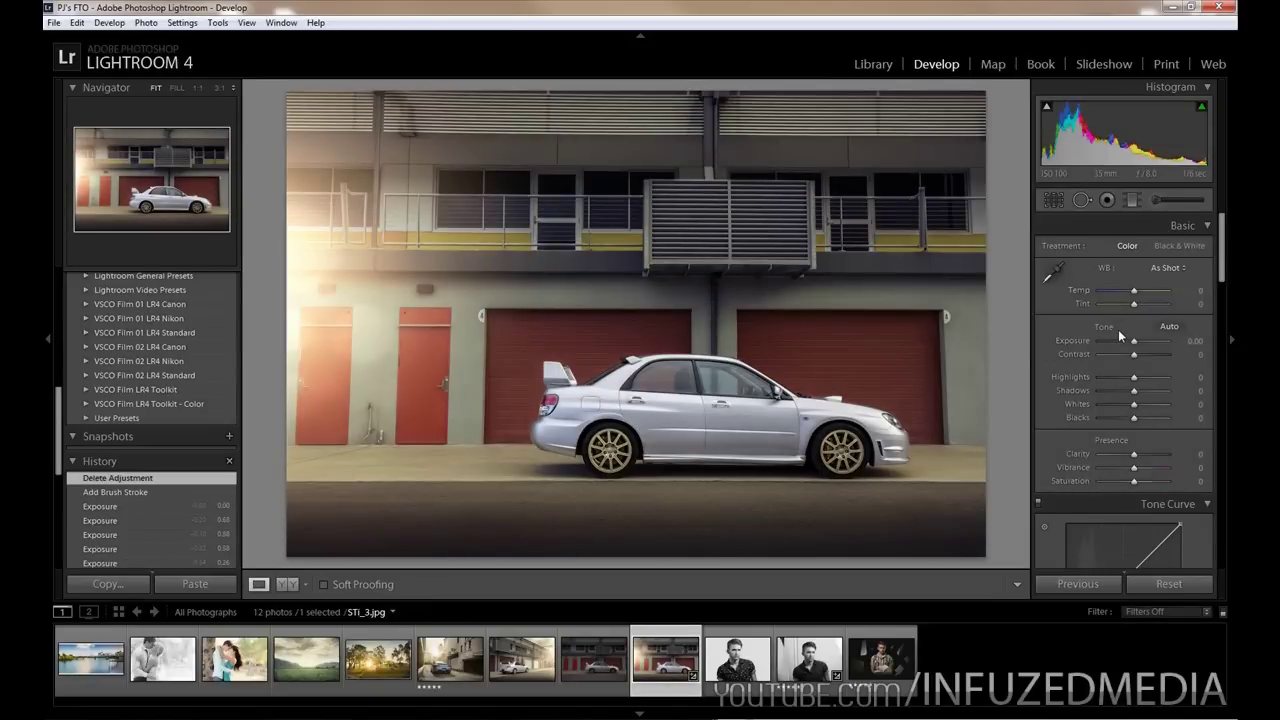
click(1158, 201)
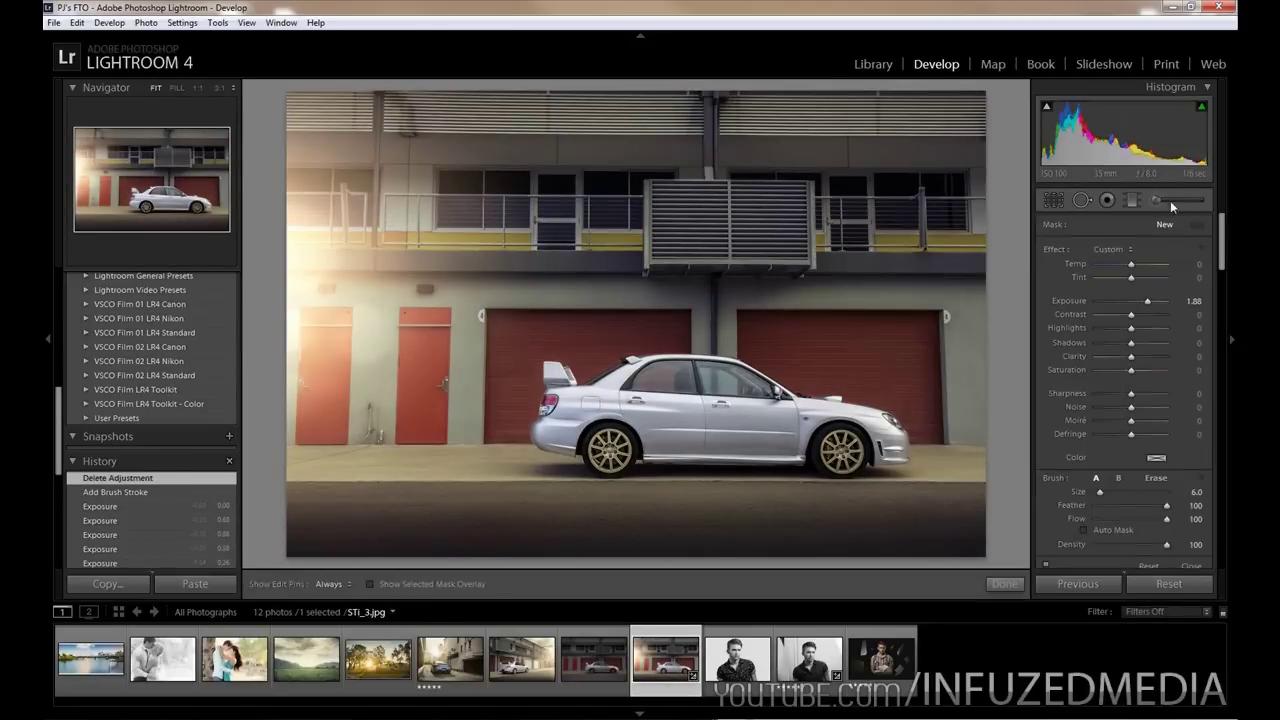
drag(1131, 356, 1135, 356)
key(h)
mouse_move(887, 284)
mouse_down()
mouse_move(828, 281)
mouse_move(786, 301)
mouse_move(957, 306)
mouse_move(940, 321)
mouse_move(940, 413)
mouse_up()
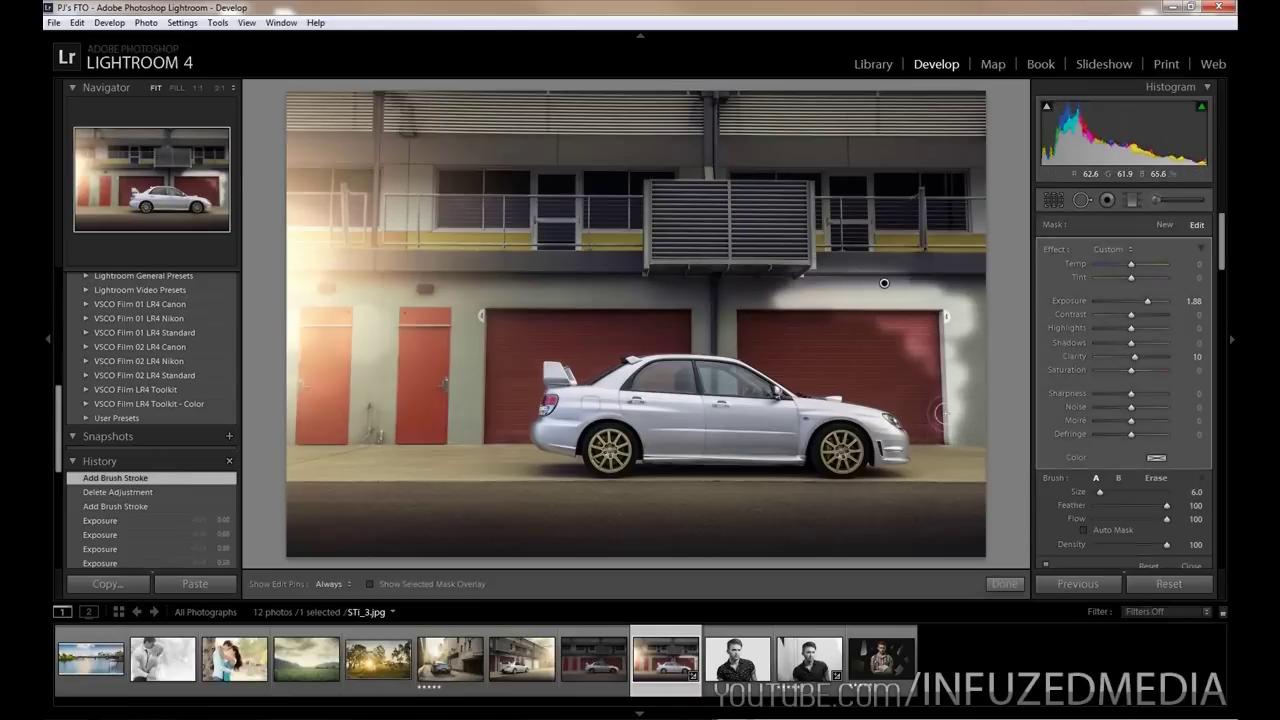
key(o)
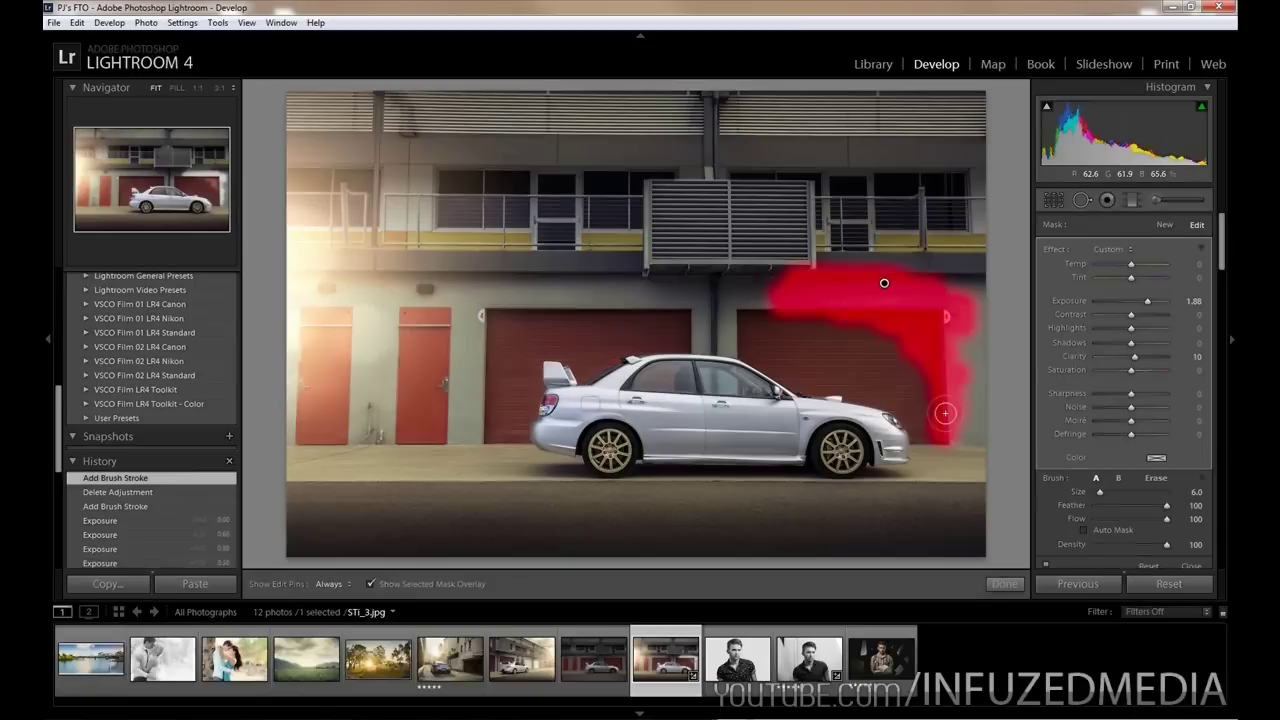
mouse_move(902, 333)
mouse_down()
mouse_move(811, 322)
mouse_move(777, 291)
mouse_move(830, 291)
mouse_move(788, 315)
mouse_move(849, 334)
mouse_up()
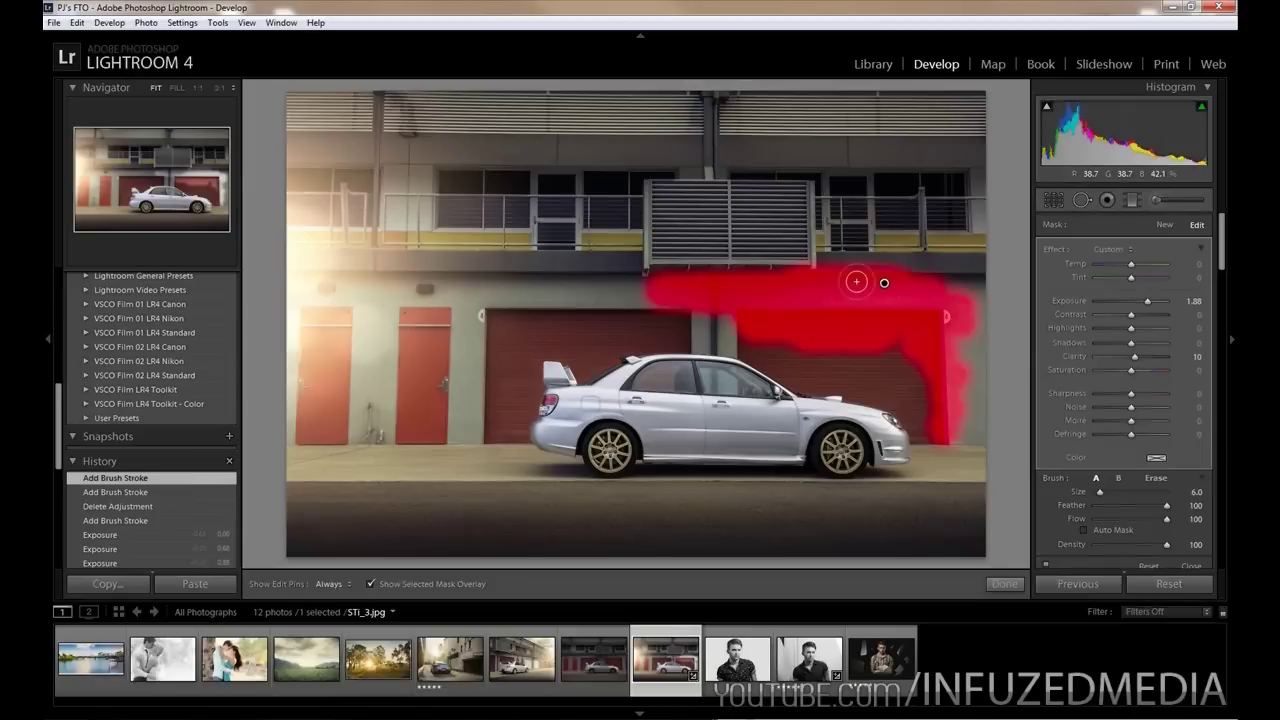
key(Delete)
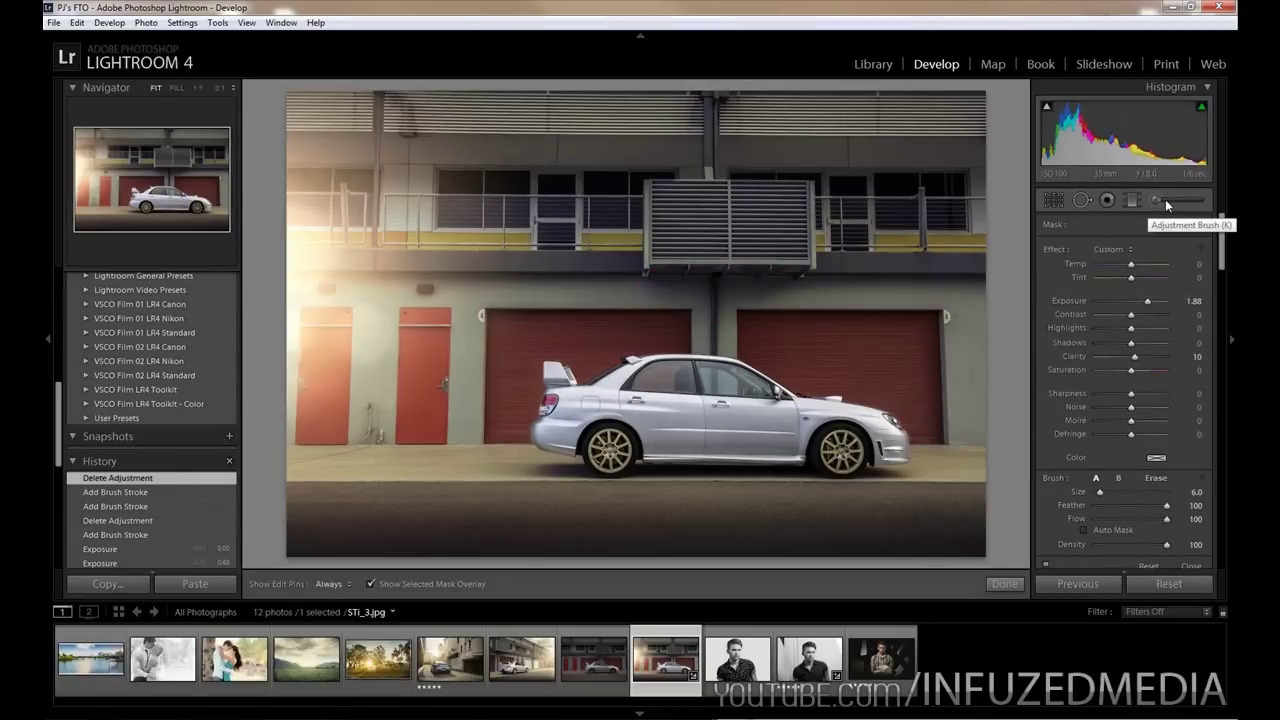
click(1165, 200)
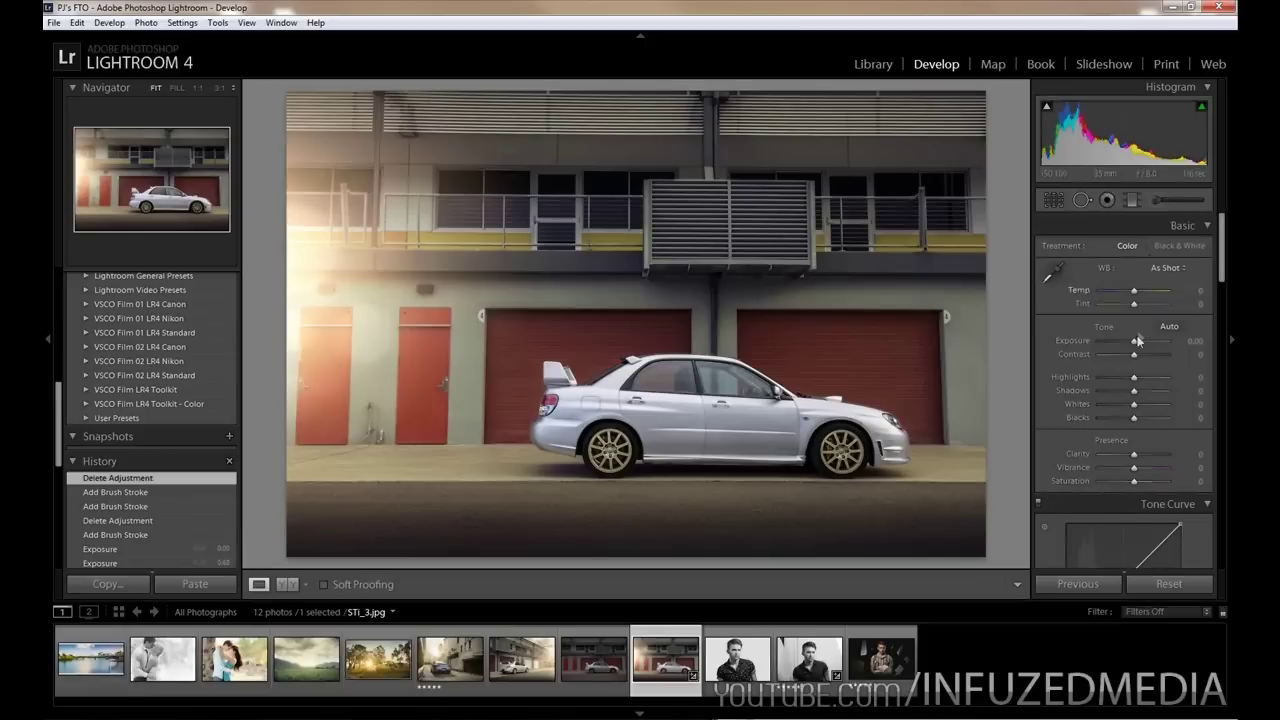
Preview the front wheel at detail magnification and set Sharpening Amount 43 and Radius 2.2
scroll(1138, 340, down, 8)
scroll(1130, 343, down, 5)
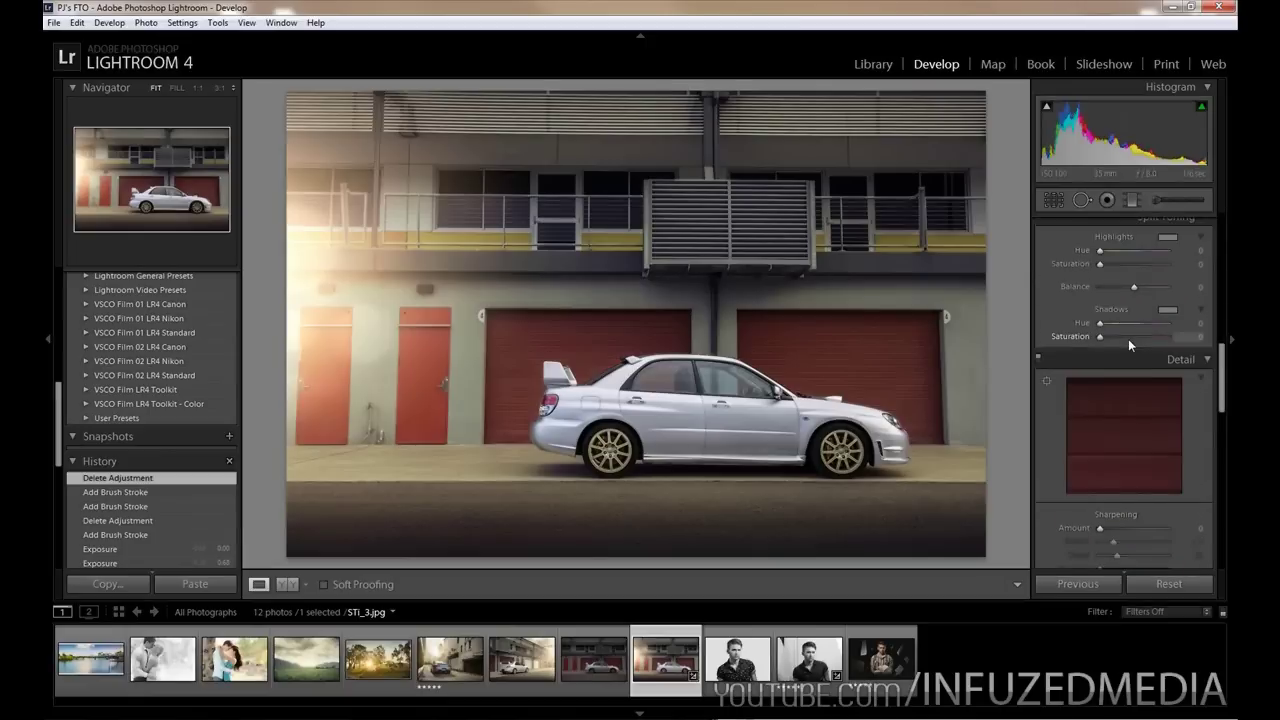
click(1047, 285)
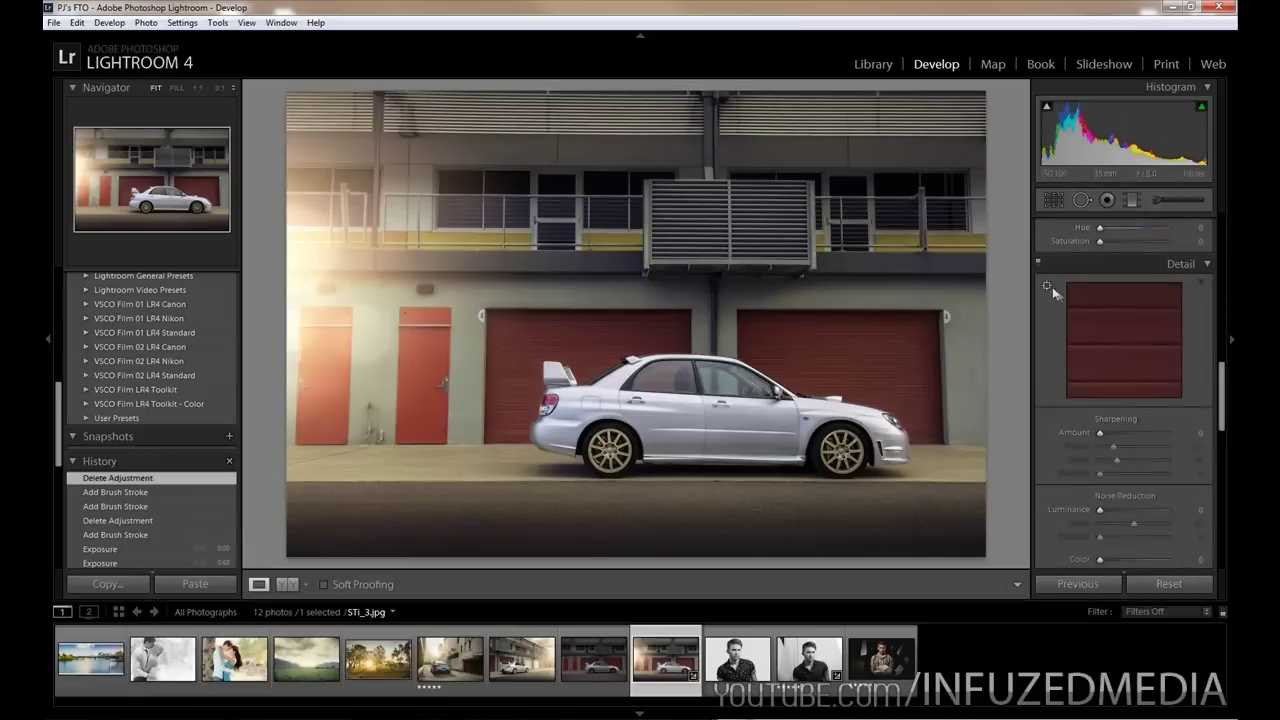
click(835, 440)
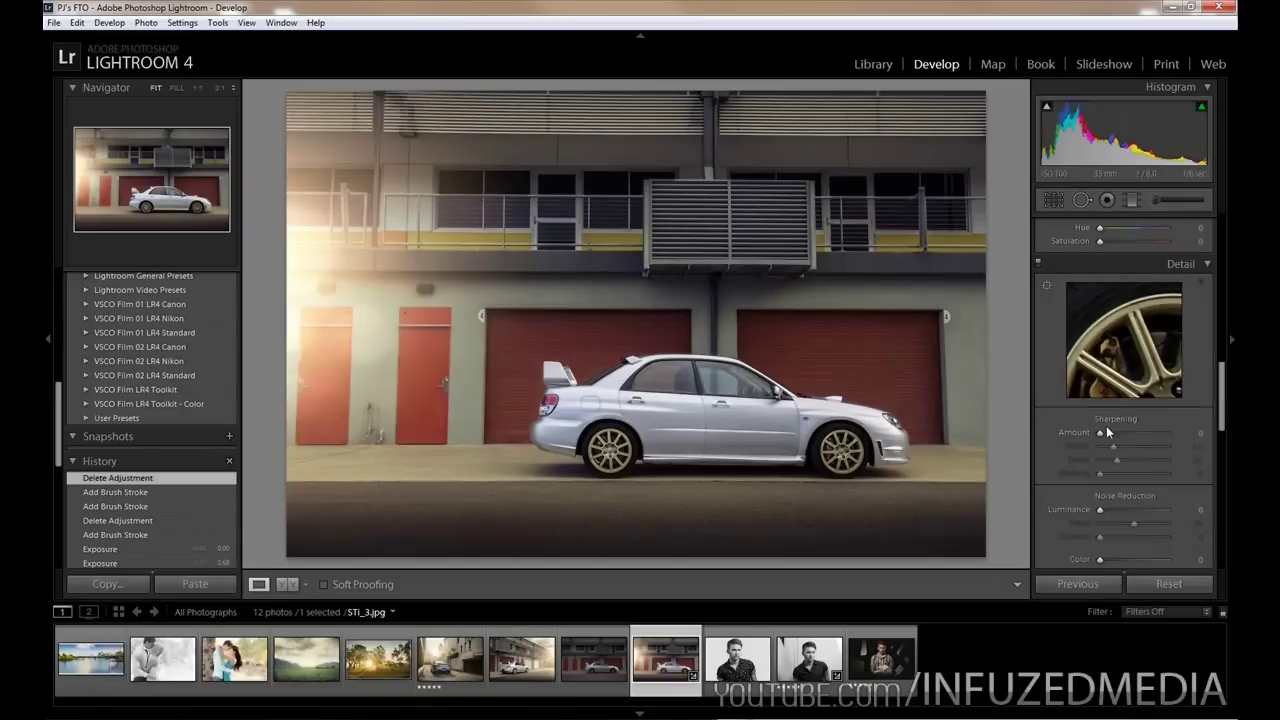
drag(1100, 432, 1119, 432)
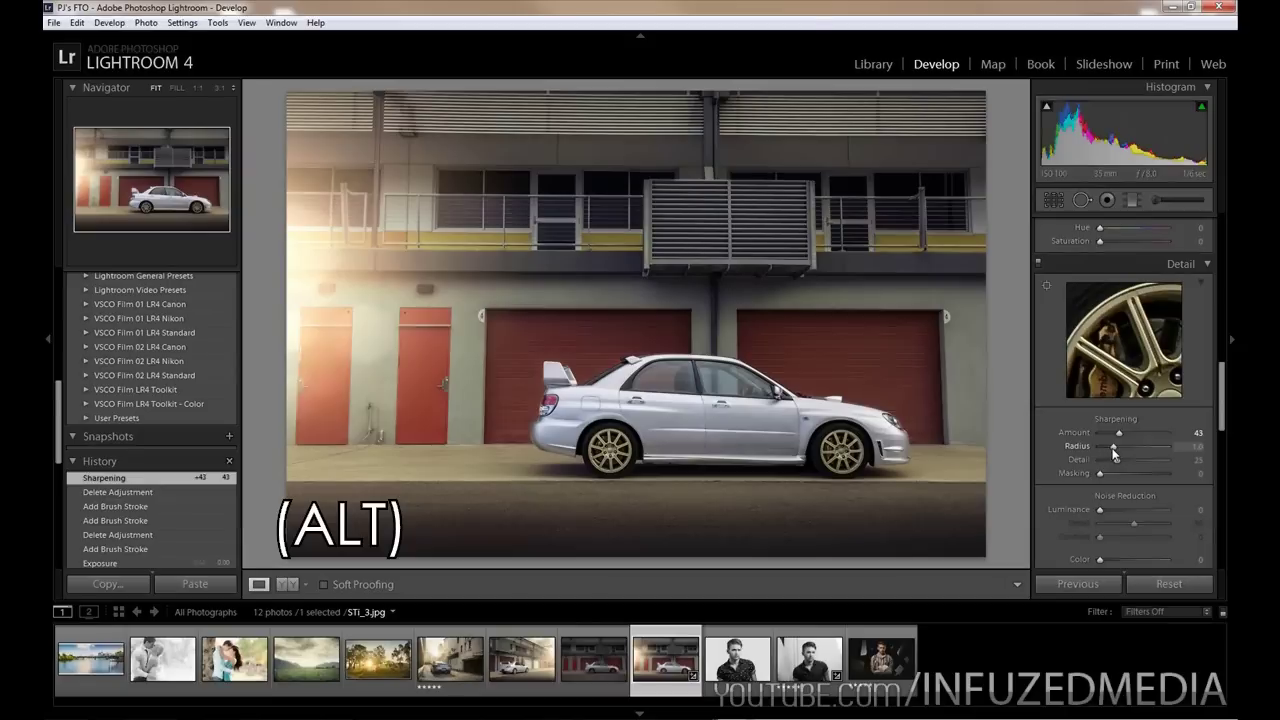
alt+click(1113, 448)
drag(1115, 452, 1148, 474)
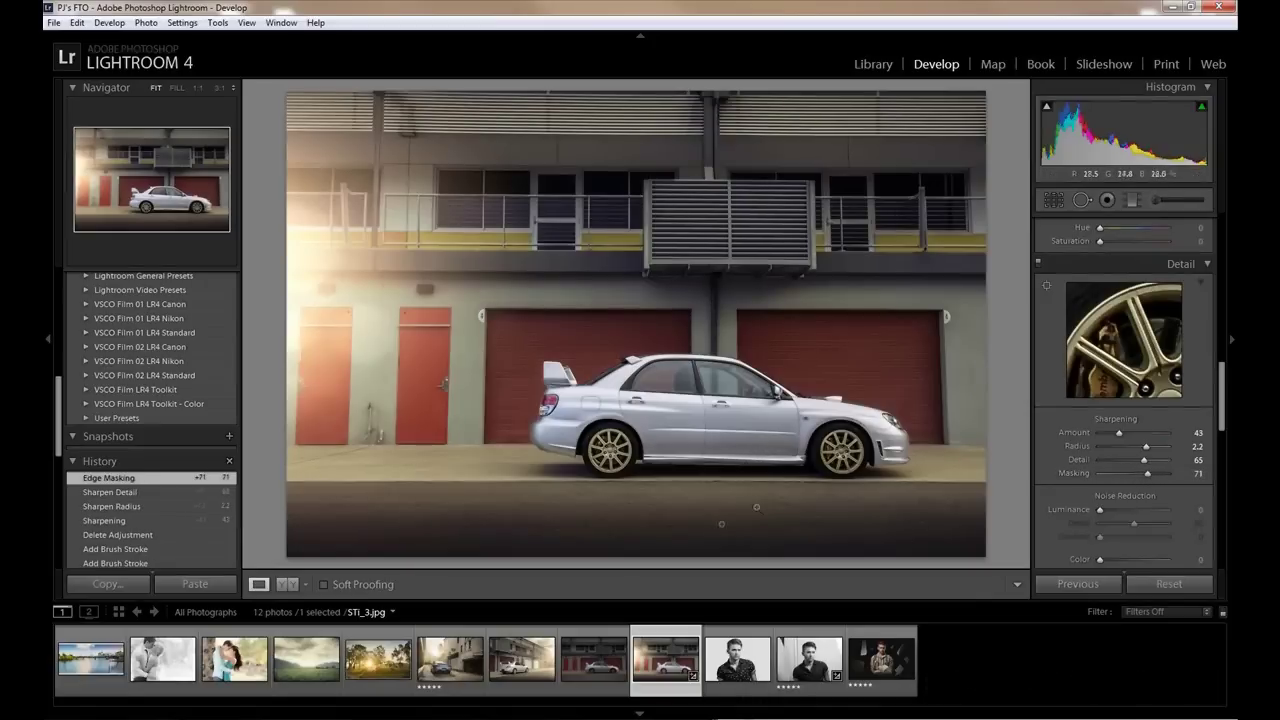
scroll(1076, 465, up, 10)
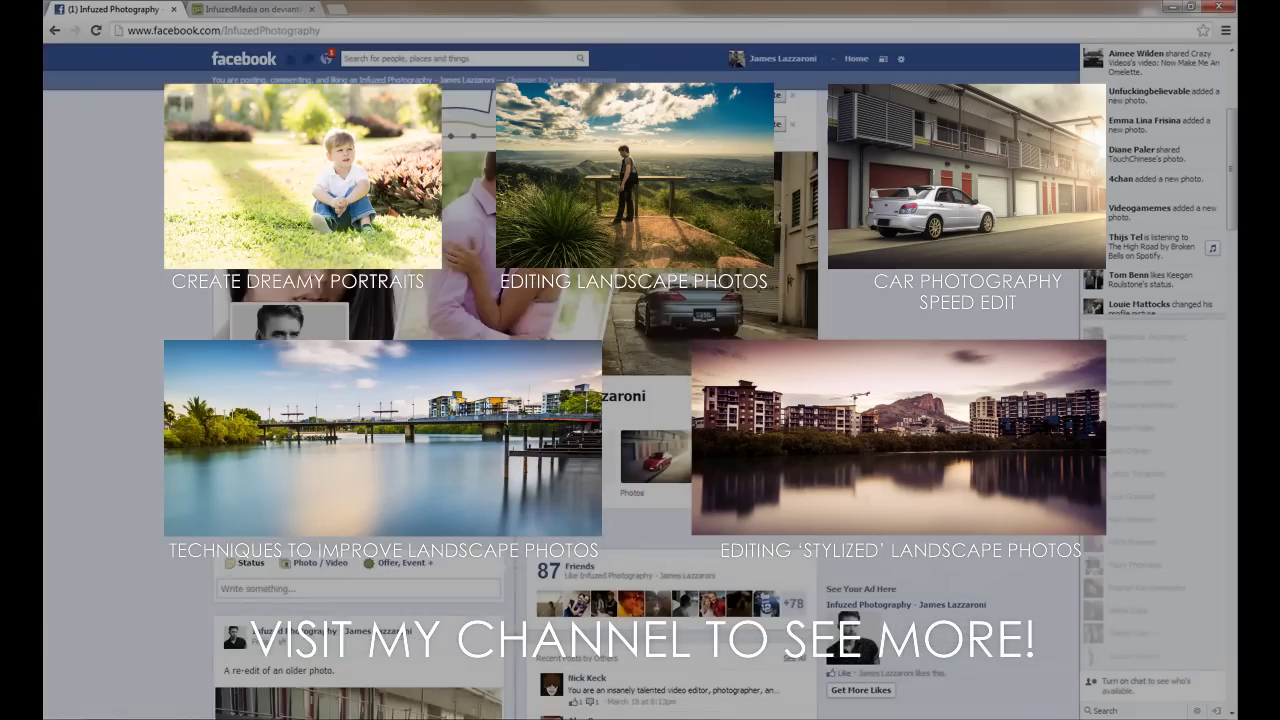
Scroll through the Facebook and deviantART pages, then minimize the browser to return to Lightroom
scroll(480, 376, down, 10)
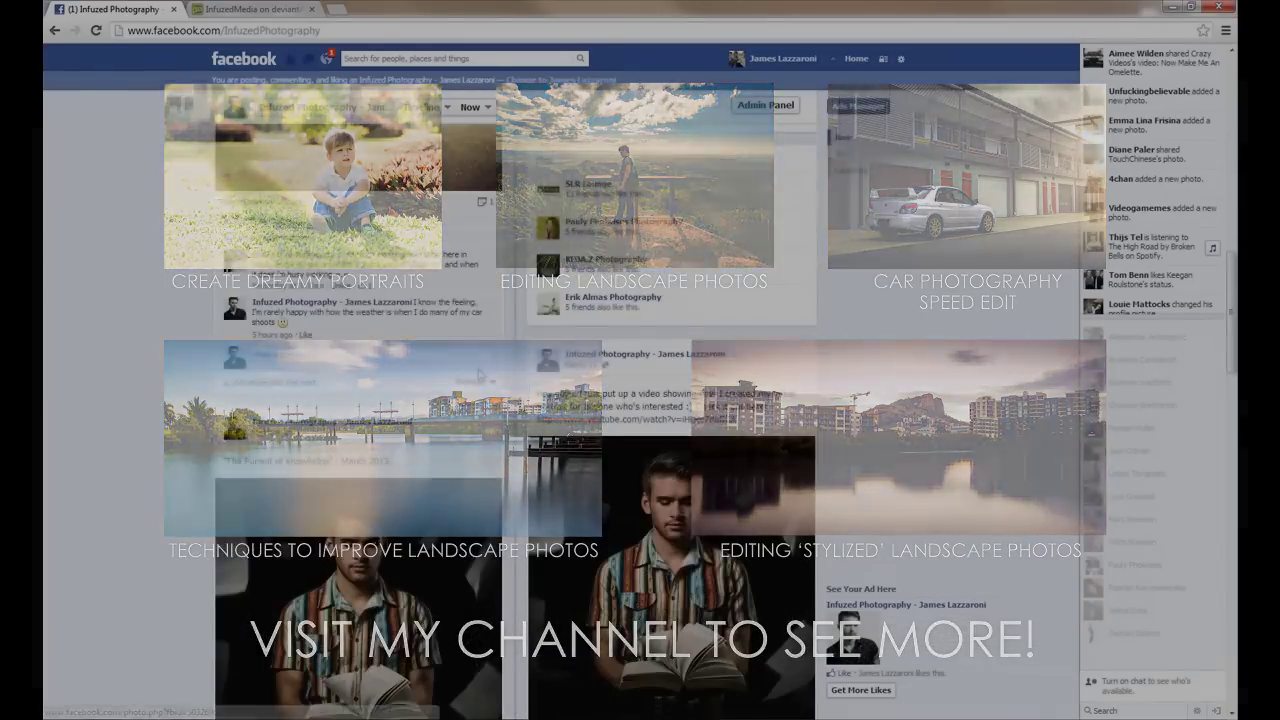
scroll(480, 376, down, 2)
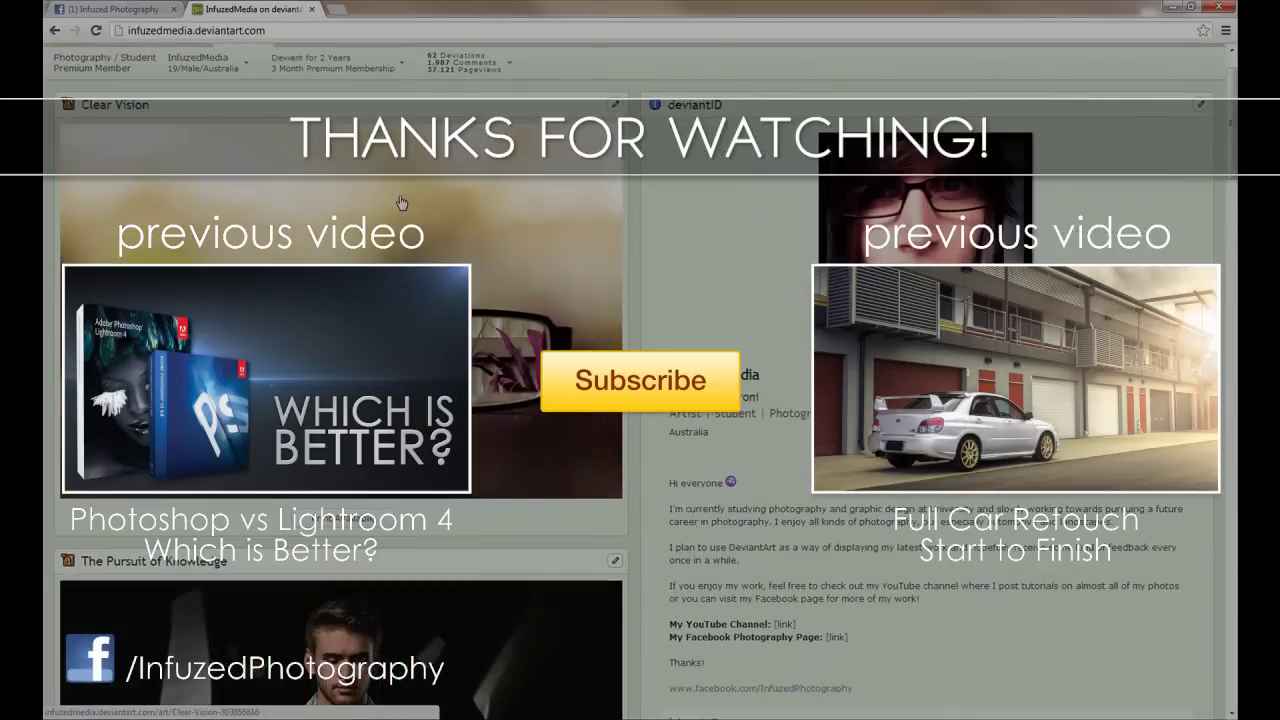
scroll(400, 203, down, 6)
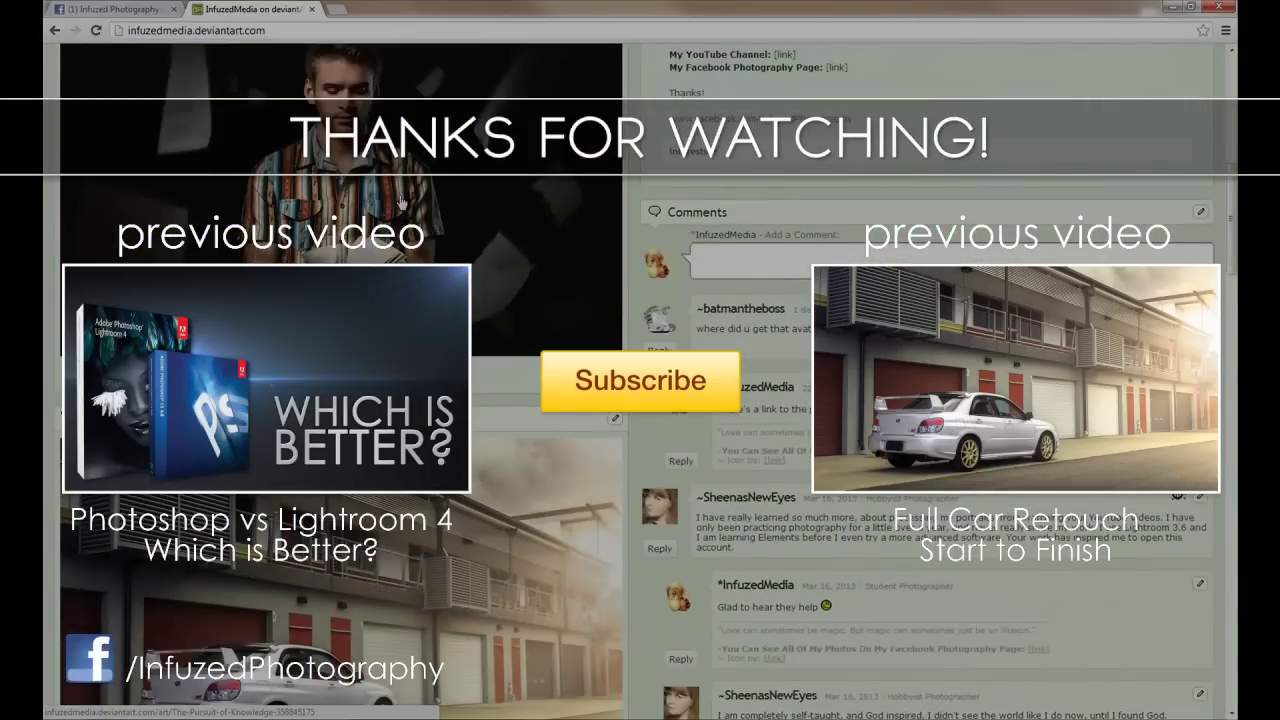
scroll(400, 203, down, 4)
scroll(398, 205, down, 10)
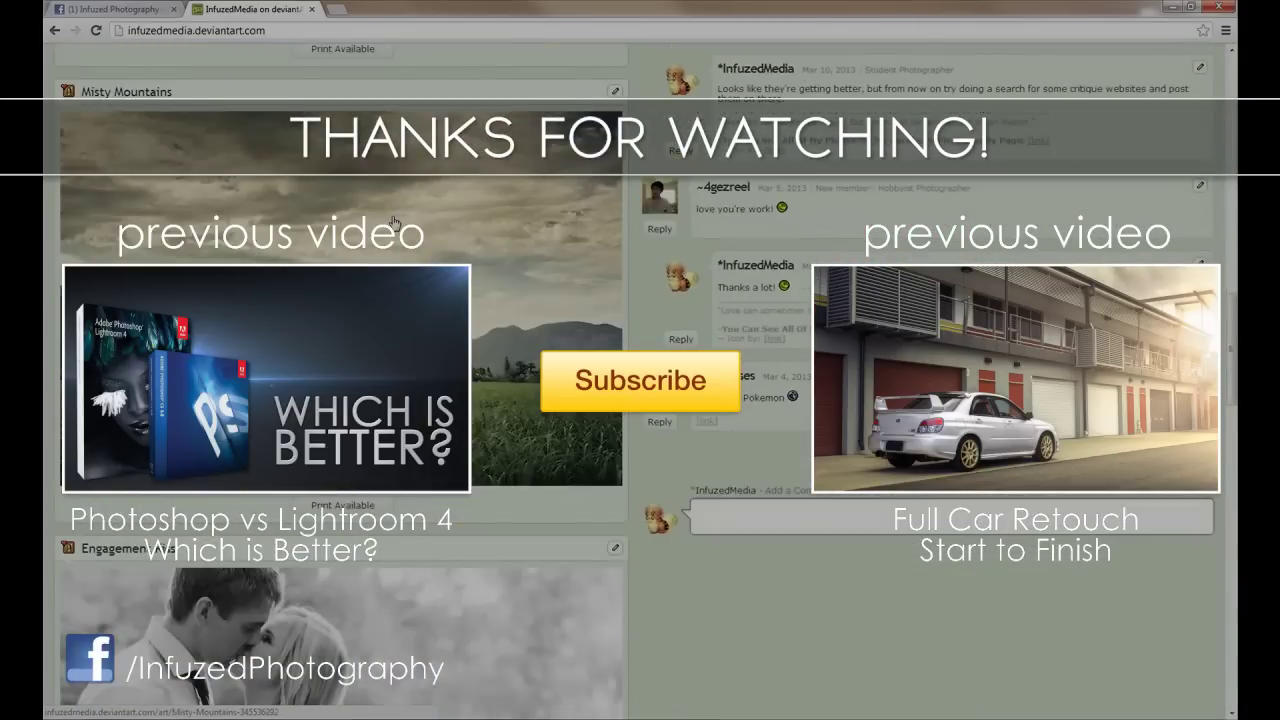
click(1170, 7)
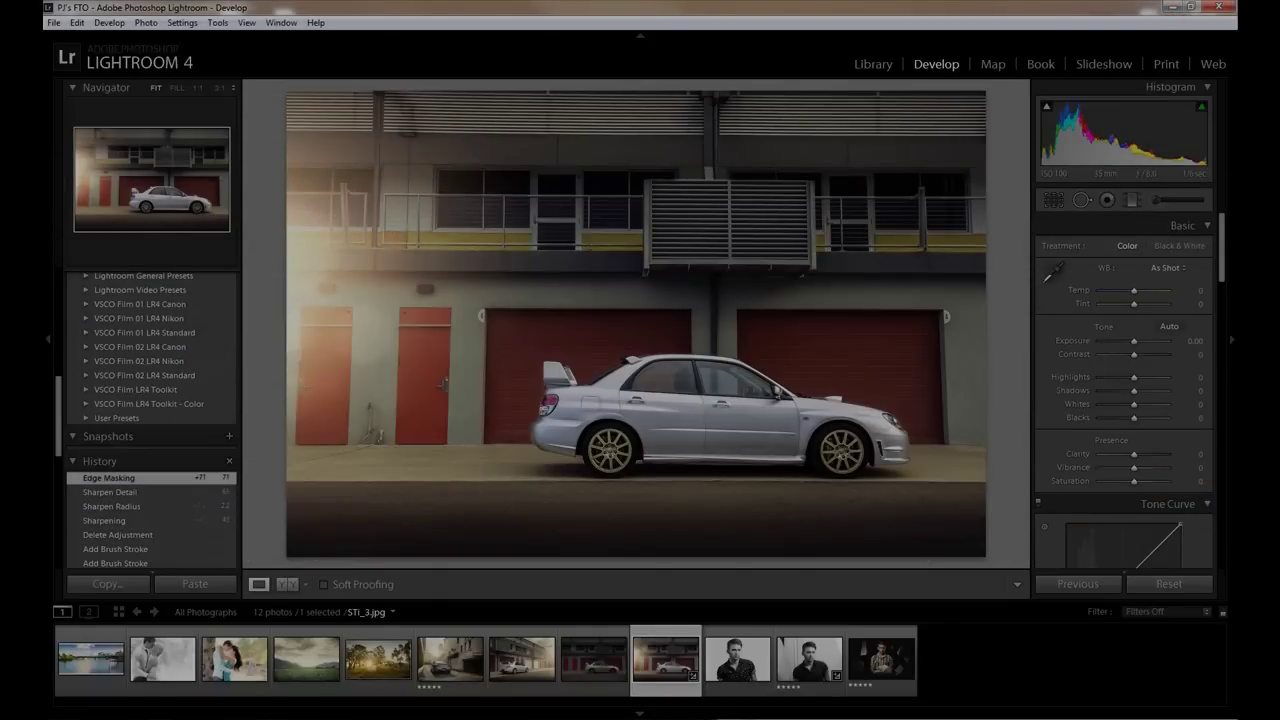